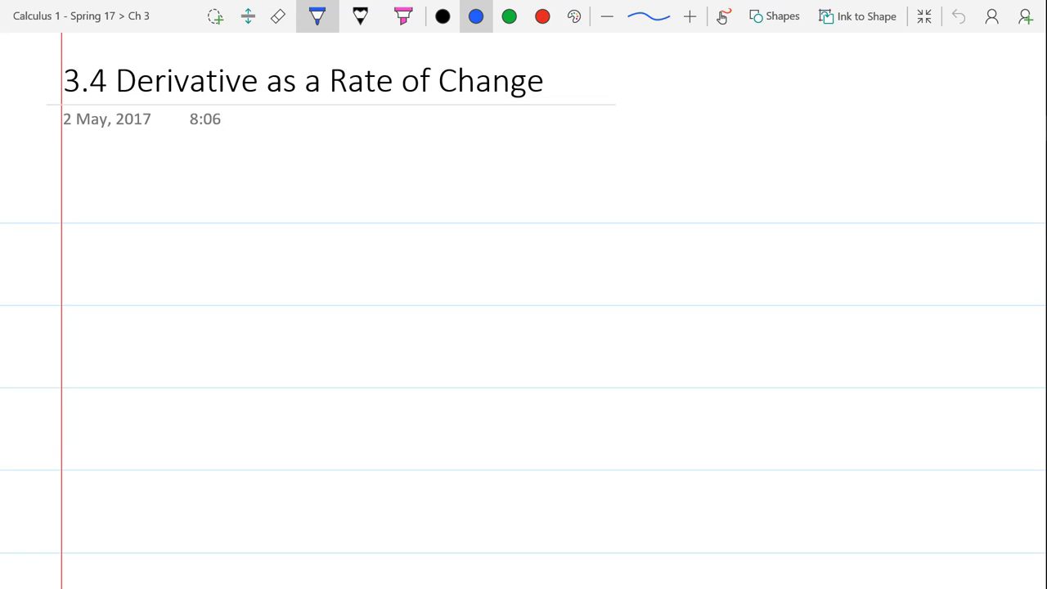
- Zoom in below the title and undo a stray blue letter A
{"action": "left_click", "coordinate": [101, 252]}
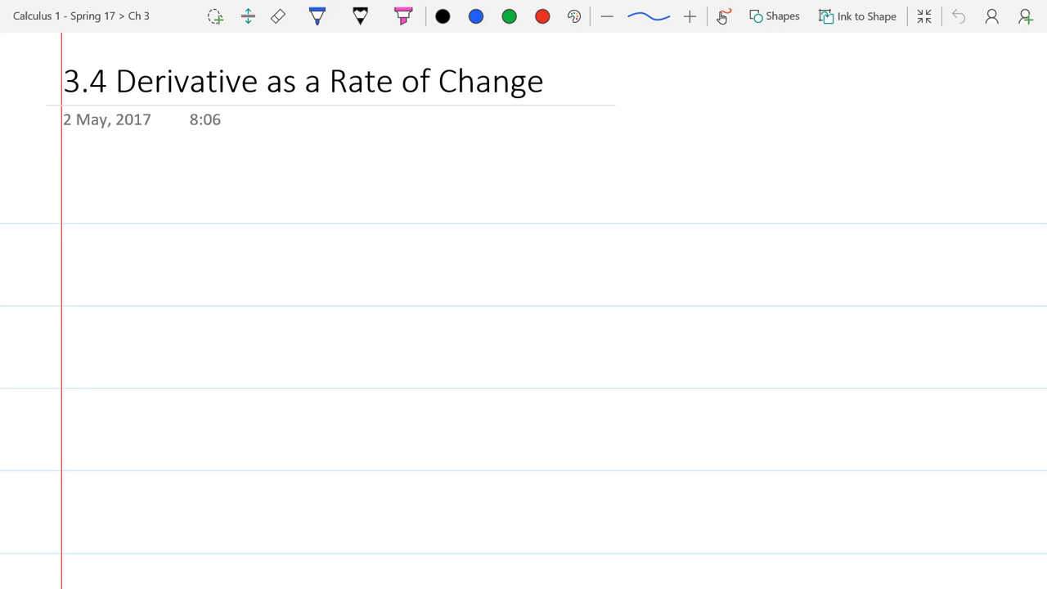
{"action": "left_click_drag", "start_coordinate": [145, 336], "coordinate": [145, 362]}
{"action": "scroll", "coordinate": [95, 216], "scroll_direction": "up", "scroll_amount": 5}
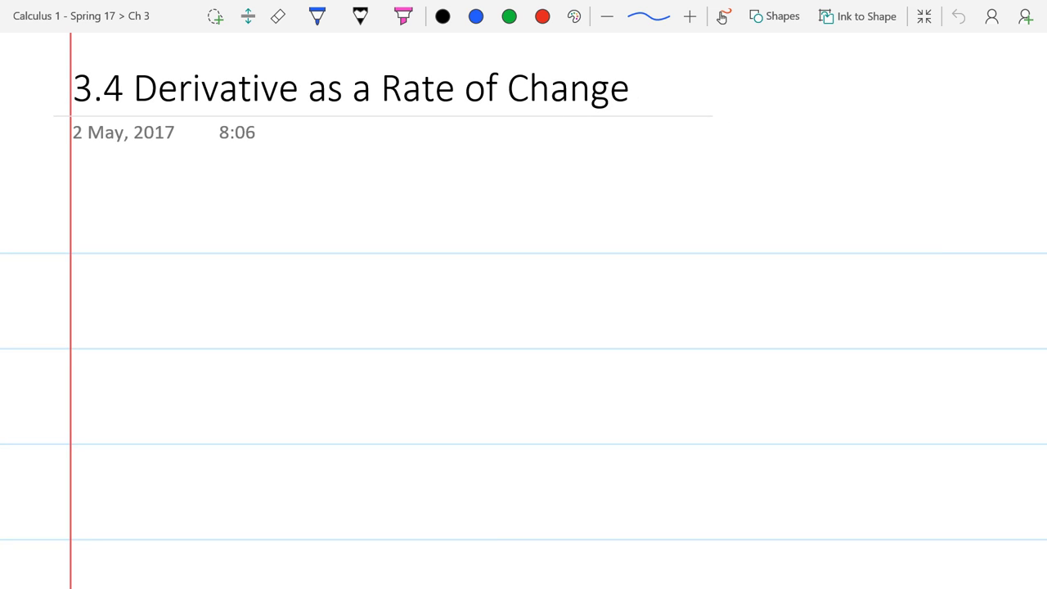
{"action": "left_click", "coordinate": [317, 16]}
{"action": "mouse_move", "coordinate": [144, 448]}
{"action": "left_mouse_down"}
{"action": "mouse_move", "coordinate": [187, 447]}
{"action": "mouse_move", "coordinate": [180, 421]}
{"action": "left_mouse_up"}
{"action": "left_click", "coordinate": [957, 15]}
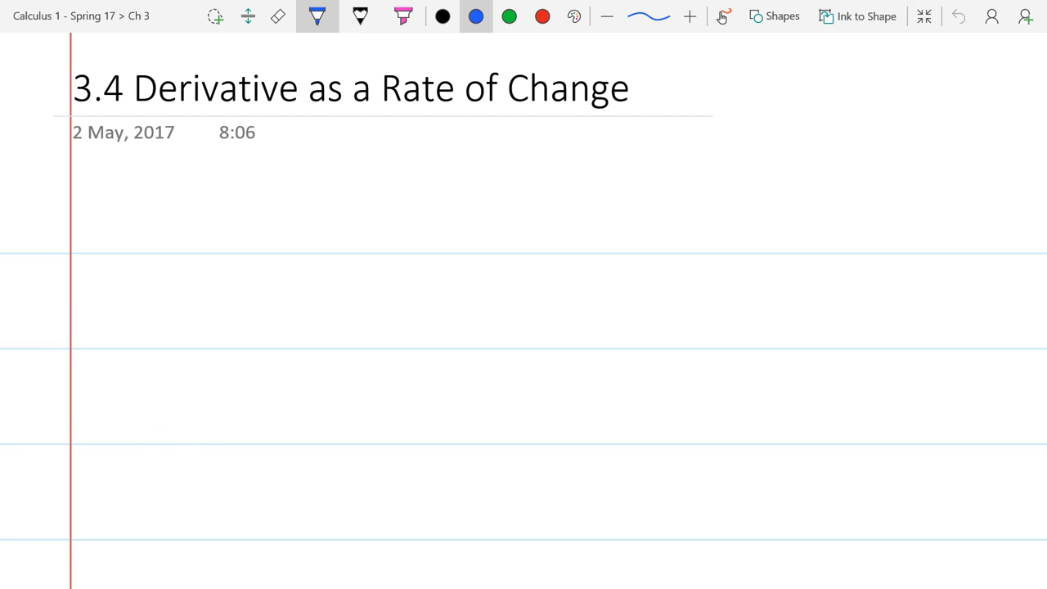
- Handwrite A = πr² in black ink, undoing an extra equals-sign stroke
{"action": "left_click", "coordinate": [442, 15]}
{"action": "mouse_move", "coordinate": [107, 446]}
{"action": "left_mouse_down"}
{"action": "mouse_move", "coordinate": [155, 441]}
{"action": "mouse_move", "coordinate": [150, 417]}
{"action": "mouse_move", "coordinate": [212, 398]}
{"action": "left_mouse_up"}
{"action": "left_click_drag", "start_coordinate": [193, 416], "coordinate": [212, 413]}
{"action": "left_click_drag", "start_coordinate": [281, 404], "coordinate": [278, 439]}
{"action": "mouse_move", "coordinate": [294, 408]}
{"action": "left_mouse_down"}
{"action": "mouse_move", "coordinate": [297, 438]}
{"action": "mouse_move", "coordinate": [315, 403]}
{"action": "left_mouse_up"}
{"action": "mouse_move", "coordinate": [320, 407]}
{"action": "left_mouse_down"}
{"action": "mouse_move", "coordinate": [321, 439]}
{"action": "mouse_move", "coordinate": [347, 397]}
{"action": "left_mouse_up"}
{"action": "left_click_drag", "start_coordinate": [353, 387], "coordinate": [397, 400]}
{"action": "left_click_drag", "start_coordinate": [215, 418], "coordinate": [181, 423]}
{"action": "left_click", "coordinate": [958, 16]}
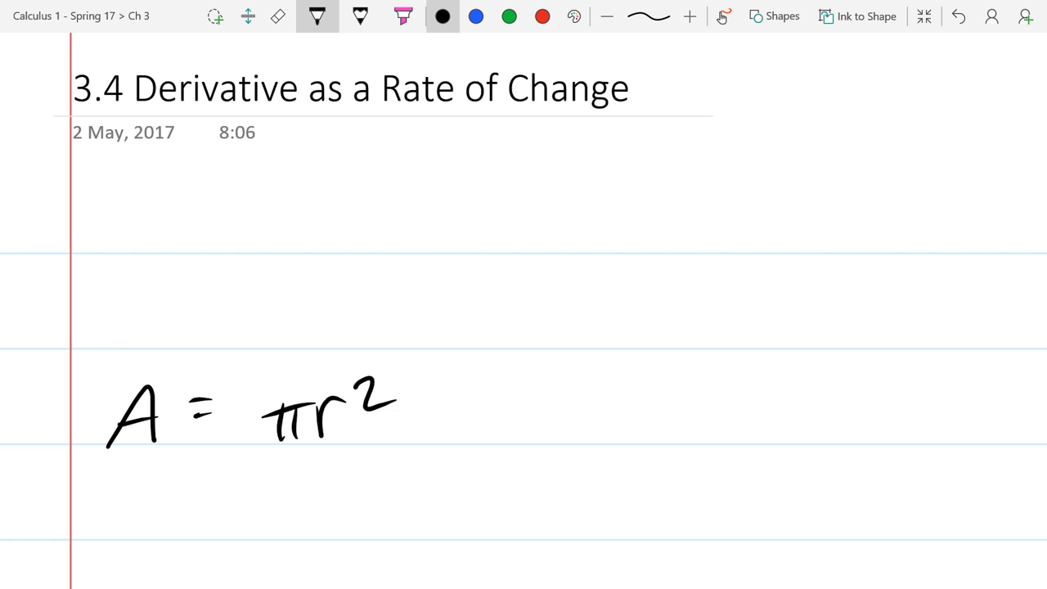
- Handwrite 'The area of a circle is related to' in black above the formula
{"action": "left_click_drag", "start_coordinate": [117, 316], "coordinate": [148, 350]}
{"action": "left_click", "coordinate": [317, 16]}
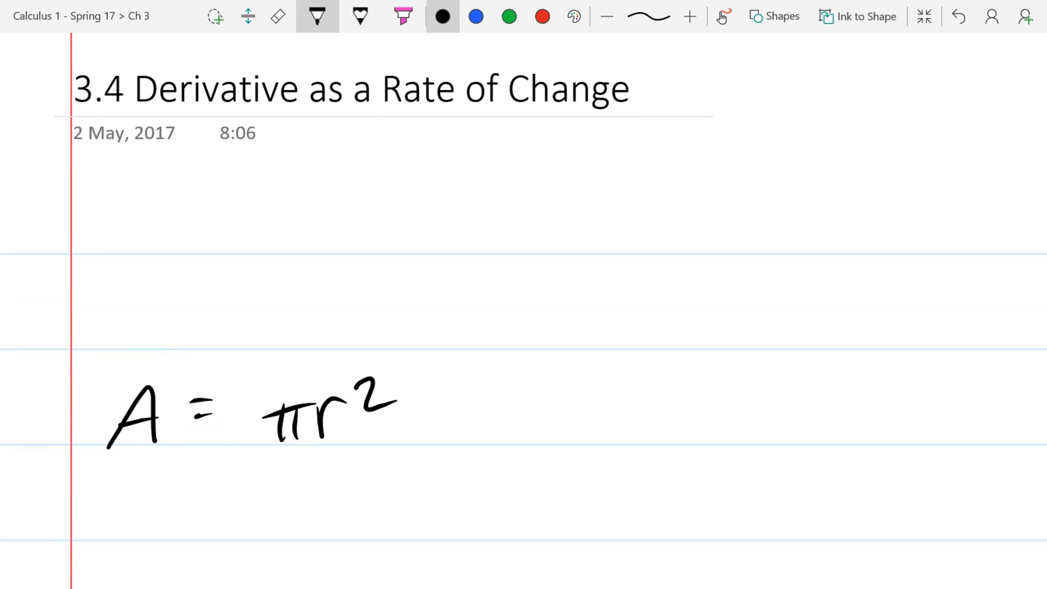
{"action": "left_click_drag", "start_coordinate": [92, 204], "coordinate": [94, 260]}
{"action": "left_click_drag", "start_coordinate": [64, 220], "coordinate": [118, 198]}
{"action": "mouse_move", "coordinate": [109, 206]}
{"action": "left_mouse_down"}
{"action": "mouse_move", "coordinate": [156, 241]}
{"action": "mouse_move", "coordinate": [174, 236]}
{"action": "left_mouse_up"}
{"action": "mouse_move", "coordinate": [238, 222]}
{"action": "left_mouse_down"}
{"action": "mouse_move", "coordinate": [229, 245]}
{"action": "mouse_move", "coordinate": [247, 245]}
{"action": "left_mouse_up"}
{"action": "mouse_move", "coordinate": [244, 243]}
{"action": "left_mouse_down"}
{"action": "mouse_move", "coordinate": [271, 219]}
{"action": "mouse_move", "coordinate": [302, 239]}
{"action": "mouse_move", "coordinate": [363, 240]}
{"action": "left_mouse_up"}
{"action": "left_click_drag", "start_coordinate": [393, 192], "coordinate": [390, 260]}
{"action": "mouse_move", "coordinate": [440, 226]}
{"action": "left_mouse_down"}
{"action": "mouse_move", "coordinate": [425, 247]}
{"action": "mouse_move", "coordinate": [522, 245]}
{"action": "left_mouse_up"}
{"action": "left_click", "coordinate": [503, 226]}
{"action": "mouse_move", "coordinate": [530, 245]}
{"action": "left_mouse_down"}
{"action": "mouse_move", "coordinate": [543, 225]}
{"action": "mouse_move", "coordinate": [566, 246]}
{"action": "left_mouse_up"}
{"action": "mouse_move", "coordinate": [572, 214]}
{"action": "left_mouse_down"}
{"action": "mouse_move", "coordinate": [579, 237]}
{"action": "mouse_move", "coordinate": [654, 255]}
{"action": "mouse_move", "coordinate": [723, 248]}
{"action": "mouse_move", "coordinate": [732, 232]}
{"action": "left_mouse_up"}
{"action": "mouse_move", "coordinate": [738, 242]}
{"action": "left_mouse_down"}
{"action": "mouse_move", "coordinate": [764, 245]}
{"action": "mouse_move", "coordinate": [772, 206]}
{"action": "left_mouse_up"}
{"action": "left_click_drag", "start_coordinate": [788, 231], "coordinate": [789, 247]}
{"action": "mouse_move", "coordinate": [798, 211]}
{"action": "left_mouse_down"}
{"action": "mouse_move", "coordinate": [794, 248]}
{"action": "mouse_move", "coordinate": [853, 249]}
{"action": "left_mouse_up"}
{"action": "left_click_drag", "start_coordinate": [783, 230], "coordinate": [809, 229]}
{"action": "left_click_drag", "start_coordinate": [891, 210], "coordinate": [893, 252]}
{"action": "left_click_drag", "start_coordinate": [881, 232], "coordinate": [914, 230]}
- Finish the sentence with 'its radius by:' on the next line, then pan the page
{"action": "mouse_move", "coordinate": [97, 310]}
{"action": "left_mouse_down"}
{"action": "mouse_move", "coordinate": [98, 334]}
{"action": "mouse_move", "coordinate": [109, 327]}
{"action": "left_mouse_up"}
{"action": "left_click", "coordinate": [104, 290]}
{"action": "mouse_move", "coordinate": [107, 289]}
{"action": "left_mouse_down"}
{"action": "mouse_move", "coordinate": [104, 325]}
{"action": "mouse_move", "coordinate": [133, 294]}
{"action": "mouse_move", "coordinate": [264, 327]}
{"action": "left_mouse_up"}
{"action": "mouse_move", "coordinate": [272, 307]}
{"action": "left_mouse_down"}
{"action": "mouse_move", "coordinate": [273, 327]}
{"action": "mouse_move", "coordinate": [296, 311]}
{"action": "left_mouse_up"}
{"action": "left_click_drag", "start_coordinate": [309, 301], "coordinate": [298, 325]}
{"action": "left_click_drag", "start_coordinate": [358, 282], "coordinate": [377, 324]}
{"action": "mouse_move", "coordinate": [383, 305]}
{"action": "left_mouse_down"}
{"action": "mouse_move", "coordinate": [399, 304]}
{"action": "mouse_move", "coordinate": [412, 348]}
{"action": "left_mouse_up"}
{"action": "left_click", "coordinate": [422, 300]}
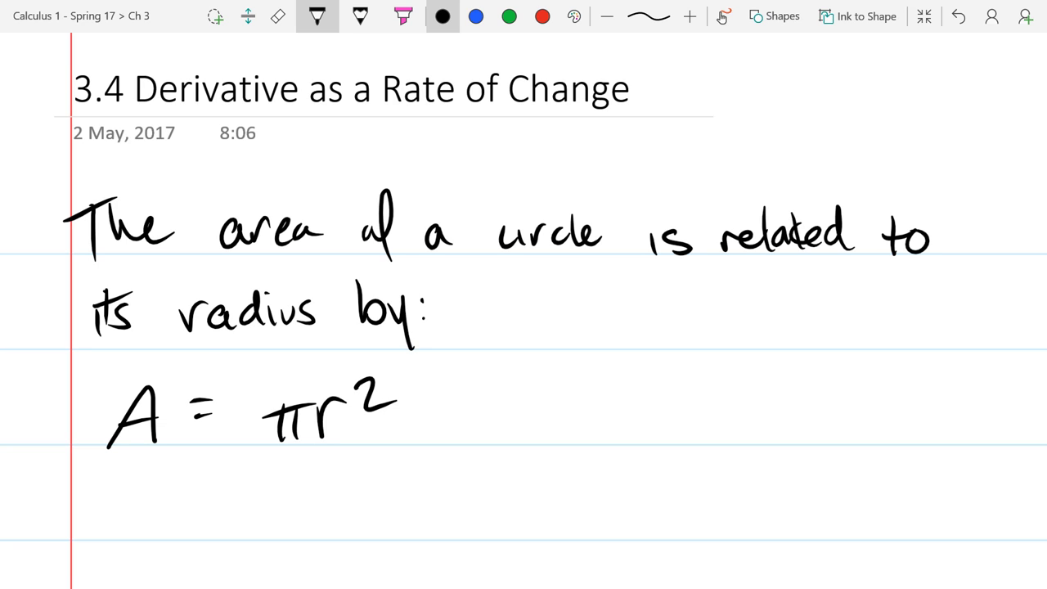
{"action": "left_click_drag", "start_coordinate": [94, 382], "coordinate": [109, 234]}
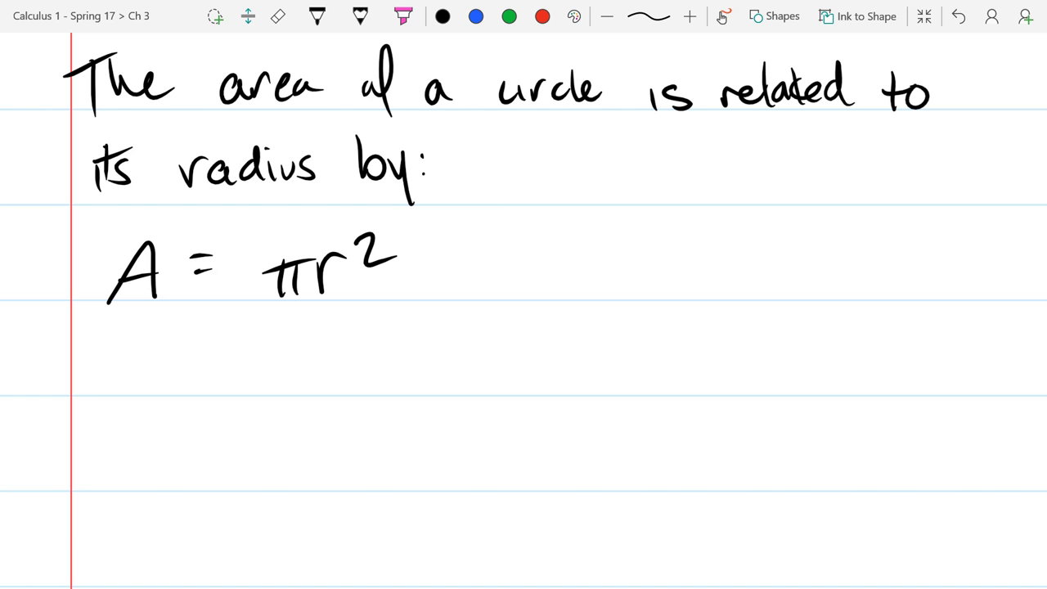
{"action": "scroll", "coordinate": [154, 444], "scroll_direction": "down", "scroll_amount": 1}
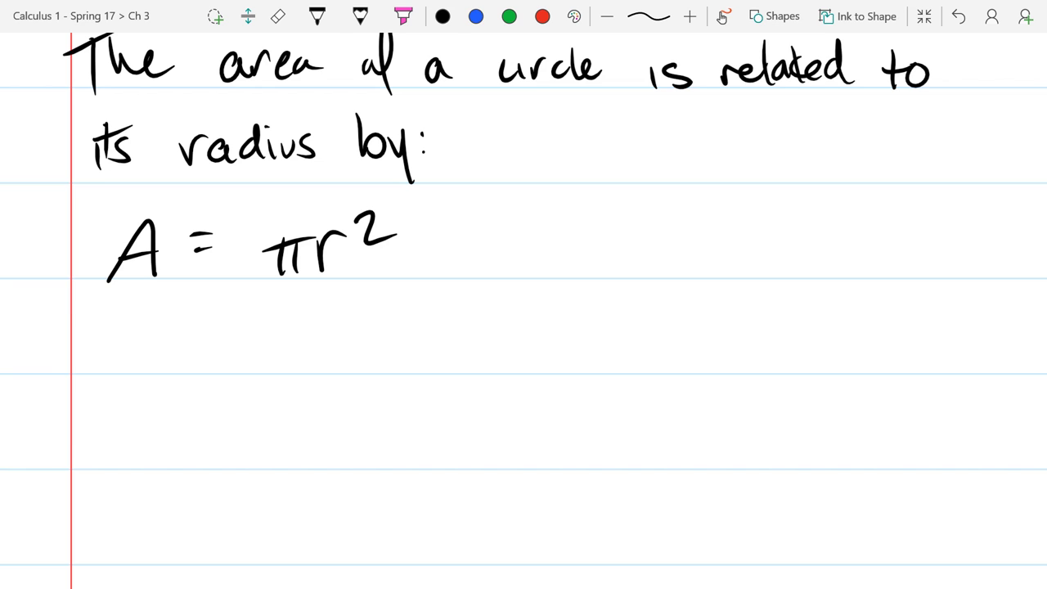
- Handwrite 'How fast does the area change' in black below the formula
{"action": "left_click", "coordinate": [318, 15]}
{"action": "left_click_drag", "start_coordinate": [74, 401], "coordinate": [68, 471]}
{"action": "mouse_move", "coordinate": [108, 399]}
{"action": "left_mouse_down"}
{"action": "mouse_move", "coordinate": [111, 470]}
{"action": "mouse_move", "coordinate": [110, 441]}
{"action": "mouse_move", "coordinate": [138, 443]}
{"action": "left_mouse_up"}
{"action": "left_click_drag", "start_coordinate": [162, 443], "coordinate": [209, 443]}
{"action": "left_click_drag", "start_coordinate": [342, 423], "coordinate": [307, 459]}
{"action": "mouse_move", "coordinate": [291, 449]}
{"action": "left_mouse_down"}
{"action": "mouse_move", "coordinate": [343, 440]}
{"action": "mouse_move", "coordinate": [352, 458]}
{"action": "left_mouse_up"}
{"action": "left_click_drag", "start_coordinate": [377, 432], "coordinate": [345, 458]}
{"action": "left_click_drag", "start_coordinate": [390, 414], "coordinate": [396, 456]}
{"action": "left_click_drag", "start_coordinate": [374, 435], "coordinate": [401, 432]}
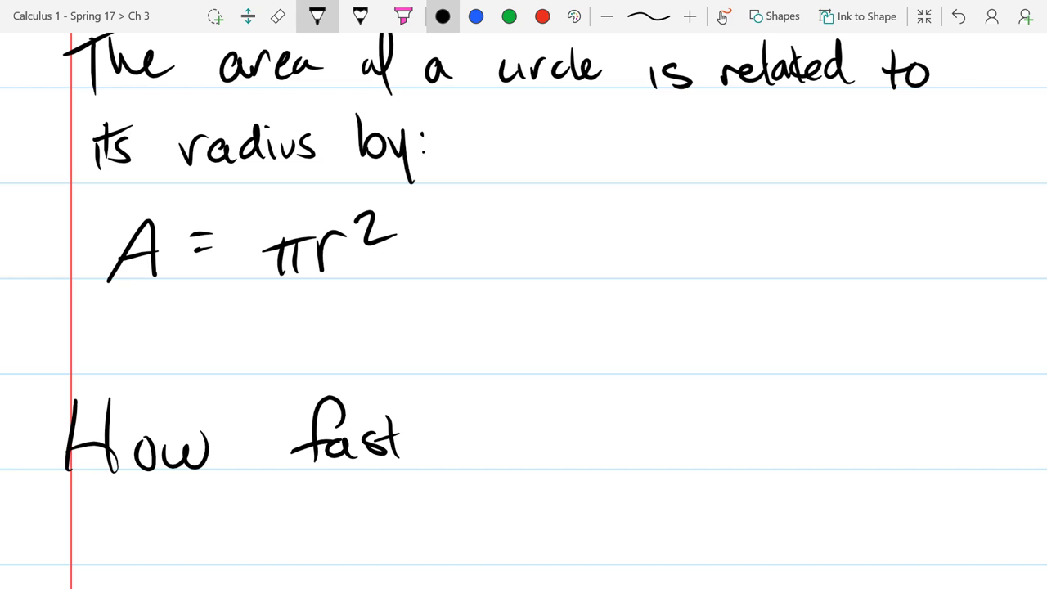
{"action": "mouse_move", "coordinate": [489, 442]}
{"action": "left_mouse_down"}
{"action": "mouse_move", "coordinate": [494, 461]}
{"action": "mouse_move", "coordinate": [540, 460]}
{"action": "left_mouse_up"}
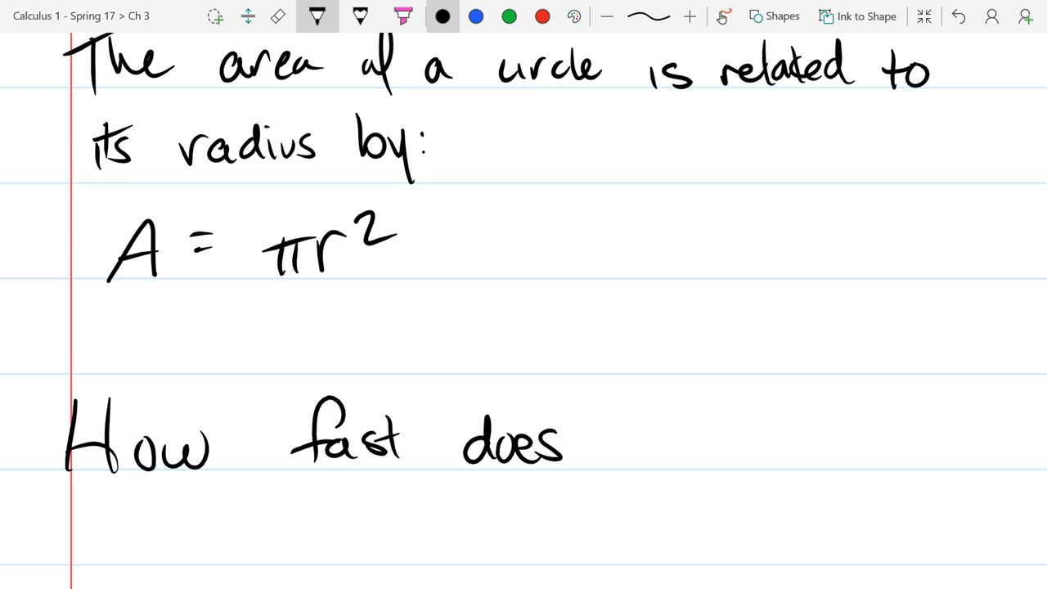
{"action": "left_click_drag", "start_coordinate": [635, 419], "coordinate": [632, 469]}
{"action": "left_click_drag", "start_coordinate": [614, 447], "coordinate": [633, 442]}
{"action": "mouse_move", "coordinate": [646, 424]}
{"action": "left_mouse_down"}
{"action": "mouse_move", "coordinate": [648, 463]}
{"action": "mouse_move", "coordinate": [680, 459]}
{"action": "left_mouse_up"}
{"action": "left_click_drag", "start_coordinate": [666, 452], "coordinate": [700, 463]}
{"action": "mouse_move", "coordinate": [761, 445]}
{"action": "left_mouse_down"}
{"action": "mouse_move", "coordinate": [764, 464]}
{"action": "mouse_move", "coordinate": [787, 446]}
{"action": "left_mouse_up"}
{"action": "left_click_drag", "start_coordinate": [803, 453], "coordinate": [860, 463]}
{"action": "mouse_move", "coordinate": [884, 428]}
{"action": "left_mouse_down"}
{"action": "mouse_move", "coordinate": [881, 464]}
{"action": "mouse_move", "coordinate": [899, 463]}
{"action": "left_mouse_up"}
{"action": "mouse_move", "coordinate": [916, 445]}
{"action": "left_mouse_down"}
{"action": "mouse_move", "coordinate": [920, 460]}
{"action": "mouse_move", "coordinate": [942, 460]}
{"action": "left_mouse_up"}
{"action": "mouse_move", "coordinate": [950, 459]}
{"action": "left_mouse_down"}
{"action": "mouse_move", "coordinate": [963, 458]}
{"action": "mouse_move", "coordinate": [959, 471]}
{"action": "left_mouse_up"}
{"action": "left_click_drag", "start_coordinate": [981, 458], "coordinate": [1001, 446]}
- Continue the question with 'with respect to the radius' on the next line
{"action": "left_click_drag", "start_coordinate": [698, 304], "coordinate": [698, 260]}
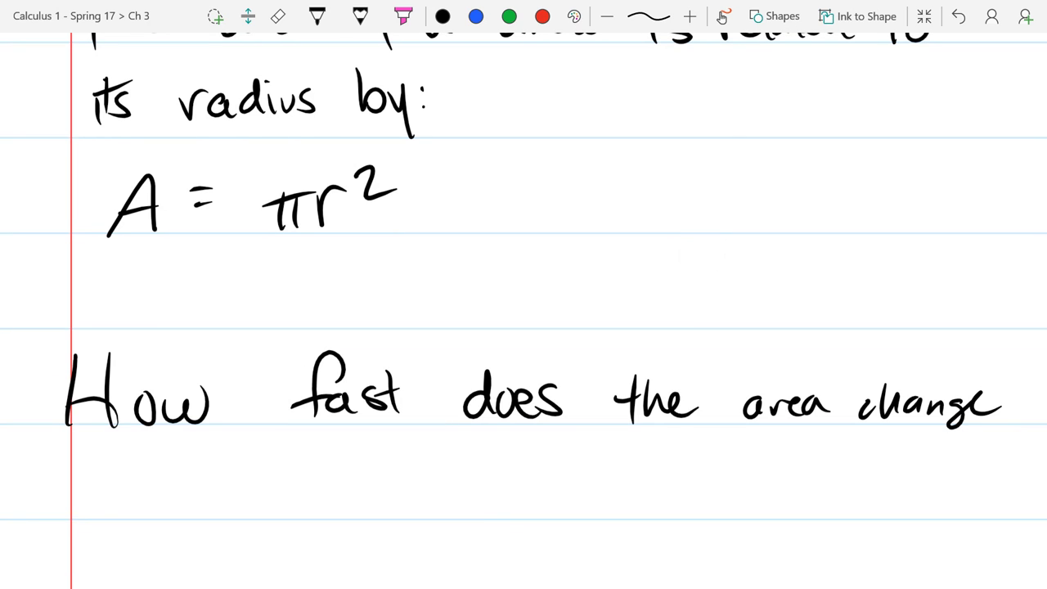
{"action": "left_click", "coordinate": [318, 16]}
{"action": "left_click_drag", "start_coordinate": [66, 492], "coordinate": [111, 494]}
{"action": "left_click_drag", "start_coordinate": [131, 496], "coordinate": [133, 520]}
{"action": "left_click_drag", "start_coordinate": [149, 478], "coordinate": [152, 520]}
{"action": "left_click", "coordinate": [153, 481]}
{"action": "mouse_move", "coordinate": [123, 495]}
{"action": "left_mouse_down"}
{"action": "mouse_move", "coordinate": [156, 491]}
{"action": "mouse_move", "coordinate": [189, 516]}
{"action": "mouse_move", "coordinate": [260, 496]}
{"action": "left_mouse_up"}
{"action": "mouse_move", "coordinate": [254, 509]}
{"action": "left_mouse_down"}
{"action": "mouse_move", "coordinate": [291, 514]}
{"action": "mouse_move", "coordinate": [273, 517]}
{"action": "left_mouse_up"}
{"action": "mouse_move", "coordinate": [304, 499]}
{"action": "left_mouse_down"}
{"action": "mouse_move", "coordinate": [302, 539]}
{"action": "mouse_move", "coordinate": [329, 501]}
{"action": "left_mouse_up"}
{"action": "mouse_move", "coordinate": [321, 509]}
{"action": "left_mouse_down"}
{"action": "mouse_move", "coordinate": [345, 494]}
{"action": "mouse_move", "coordinate": [357, 514]}
{"action": "left_mouse_up"}
{"action": "left_click_drag", "start_coordinate": [368, 473], "coordinate": [366, 514]}
{"action": "mouse_move", "coordinate": [351, 494]}
{"action": "left_mouse_down"}
{"action": "mouse_move", "coordinate": [378, 485]}
{"action": "mouse_move", "coordinate": [427, 517]}
{"action": "left_mouse_up"}
{"action": "left_click_drag", "start_coordinate": [412, 496], "coordinate": [438, 490]}
{"action": "mouse_move", "coordinate": [451, 491]}
{"action": "left_mouse_down"}
{"action": "mouse_move", "coordinate": [441, 507]}
{"action": "mouse_move", "coordinate": [458, 490]}
{"action": "left_mouse_up"}
{"action": "mouse_move", "coordinate": [515, 474]}
{"action": "left_mouse_down"}
{"action": "mouse_move", "coordinate": [515, 520]}
{"action": "mouse_move", "coordinate": [533, 491]}
{"action": "left_mouse_up"}
{"action": "mouse_move", "coordinate": [527, 481]}
{"action": "left_mouse_down"}
{"action": "mouse_move", "coordinate": [570, 508]}
{"action": "mouse_move", "coordinate": [590, 505]}
{"action": "left_mouse_up"}
{"action": "mouse_move", "coordinate": [635, 517]}
{"action": "left_mouse_down"}
{"action": "mouse_move", "coordinate": [636, 500]}
{"action": "mouse_move", "coordinate": [654, 491]}
{"action": "left_mouse_up"}
{"action": "mouse_move", "coordinate": [669, 492]}
{"action": "left_mouse_down"}
{"action": "mouse_move", "coordinate": [664, 514]}
{"action": "mouse_move", "coordinate": [678, 512]}
{"action": "left_mouse_up"}
{"action": "mouse_move", "coordinate": [696, 466]}
{"action": "left_mouse_down"}
{"action": "mouse_move", "coordinate": [698, 515]}
{"action": "mouse_move", "coordinate": [708, 513]}
{"action": "left_mouse_up"}
{"action": "mouse_move", "coordinate": [718, 493]}
{"action": "left_mouse_down"}
{"action": "mouse_move", "coordinate": [733, 491]}
{"action": "mouse_move", "coordinate": [736, 512]}
{"action": "left_mouse_up"}
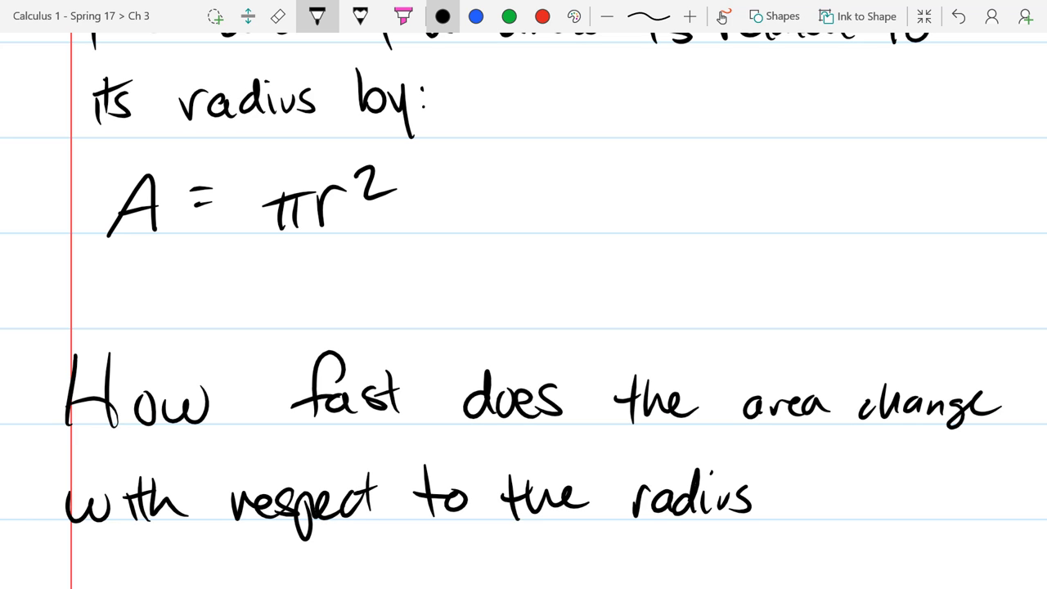
- End the question with ', when the radius is 5 meters?' and zoom out to fit it
{"action": "scroll", "coordinate": [661, 171], "scroll_direction": "down", "scroll_amount": 1}
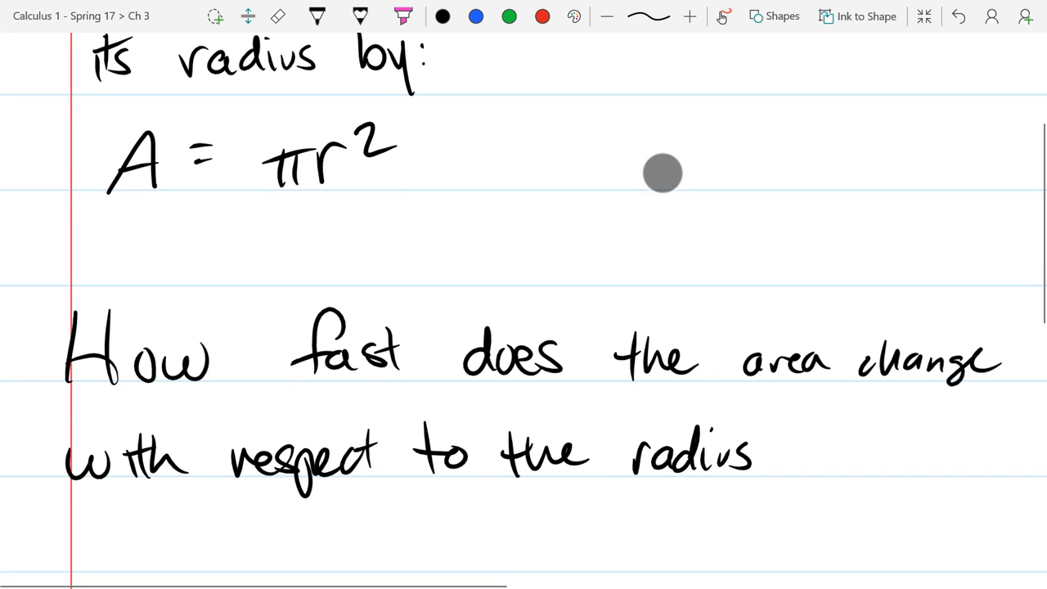
{"action": "left_click", "coordinate": [318, 16]}
{"action": "left_click_drag", "start_coordinate": [769, 465], "coordinate": [759, 484]}
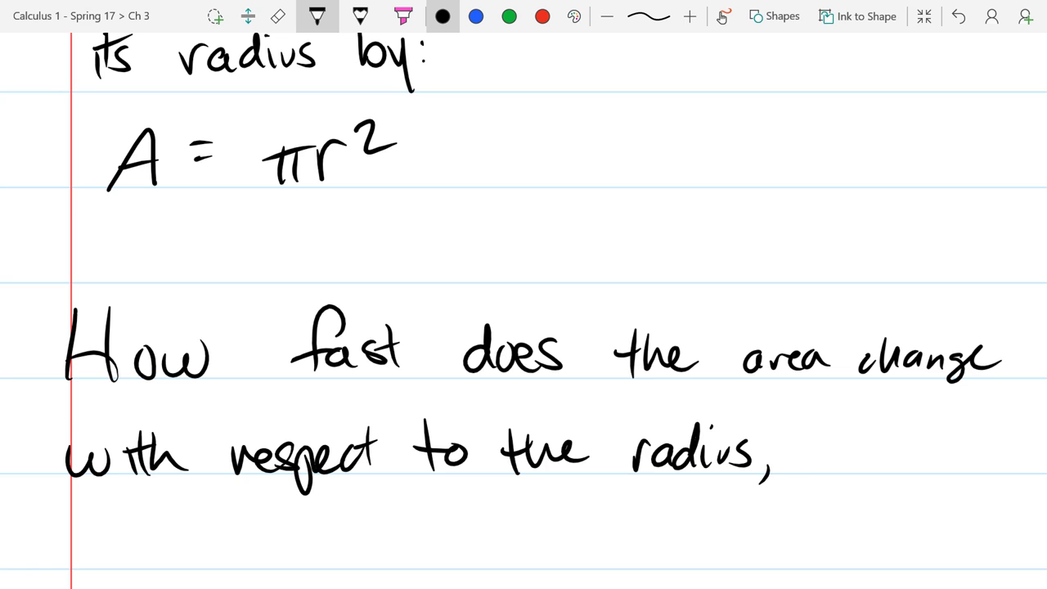
{"action": "mouse_move", "coordinate": [803, 455]}
{"action": "left_mouse_down"}
{"action": "mouse_move", "coordinate": [844, 448]}
{"action": "mouse_move", "coordinate": [882, 468]}
{"action": "mouse_move", "coordinate": [939, 466]}
{"action": "left_mouse_up"}
{"action": "mouse_move", "coordinate": [84, 512]}
{"action": "left_mouse_down"}
{"action": "mouse_move", "coordinate": [83, 543]}
{"action": "mouse_move", "coordinate": [86, 533]}
{"action": "left_mouse_up"}
{"action": "mouse_move", "coordinate": [87, 516]}
{"action": "left_mouse_down"}
{"action": "mouse_move", "coordinate": [117, 561]}
{"action": "mouse_move", "coordinate": [246, 537]}
{"action": "left_mouse_up"}
{"action": "mouse_move", "coordinate": [273, 538]}
{"action": "left_mouse_down"}
{"action": "mouse_move", "coordinate": [262, 564]}
{"action": "mouse_move", "coordinate": [273, 566]}
{"action": "left_mouse_up"}
{"action": "mouse_move", "coordinate": [308, 539]}
{"action": "left_mouse_down"}
{"action": "mouse_move", "coordinate": [311, 566]}
{"action": "mouse_move", "coordinate": [353, 564]}
{"action": "left_mouse_up"}
{"action": "left_click_drag", "start_coordinate": [370, 530], "coordinate": [351, 566]}
{"action": "left_click", "coordinate": [333, 520]}
{"action": "left_click_drag", "start_coordinate": [427, 536], "coordinate": [427, 568]}
{"action": "left_click_drag", "start_coordinate": [461, 531], "coordinate": [442, 564]}
{"action": "left_click", "coordinate": [431, 516]}
{"action": "mouse_move", "coordinate": [514, 511]}
{"action": "left_mouse_down"}
{"action": "mouse_move", "coordinate": [552, 510]}
{"action": "mouse_move", "coordinate": [527, 568]}
{"action": "left_mouse_up"}
{"action": "mouse_move", "coordinate": [585, 538]}
{"action": "left_mouse_down"}
{"action": "mouse_move", "coordinate": [604, 564]}
{"action": "mouse_move", "coordinate": [622, 562]}
{"action": "left_mouse_up"}
{"action": "mouse_move", "coordinate": [625, 549]}
{"action": "left_mouse_down"}
{"action": "mouse_move", "coordinate": [651, 543]}
{"action": "mouse_move", "coordinate": [642, 557]}
{"action": "left_mouse_up"}
{"action": "mouse_move", "coordinate": [657, 543]}
{"action": "left_mouse_down"}
{"action": "mouse_move", "coordinate": [678, 539]}
{"action": "mouse_move", "coordinate": [686, 558]}
{"action": "left_mouse_up"}
{"action": "mouse_move", "coordinate": [687, 541]}
{"action": "left_mouse_down"}
{"action": "mouse_move", "coordinate": [716, 525]}
{"action": "mouse_move", "coordinate": [697, 563]}
{"action": "left_mouse_up"}
{"action": "left_click", "coordinate": [733, 566]}
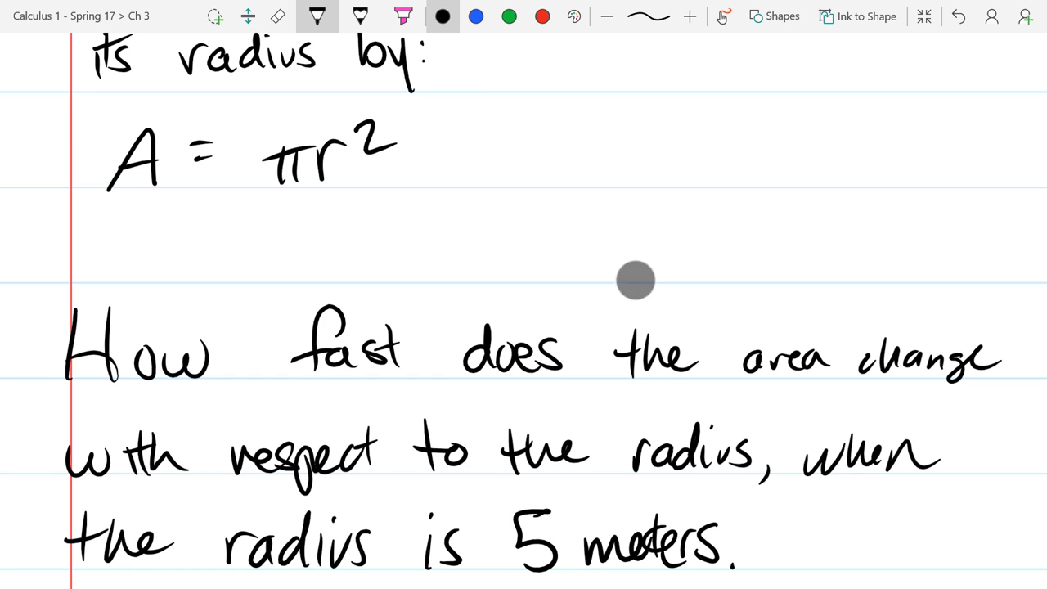
{"action": "left_click_drag", "start_coordinate": [725, 511], "coordinate": [735, 570]}
{"action": "left_click", "coordinate": [737, 574]}
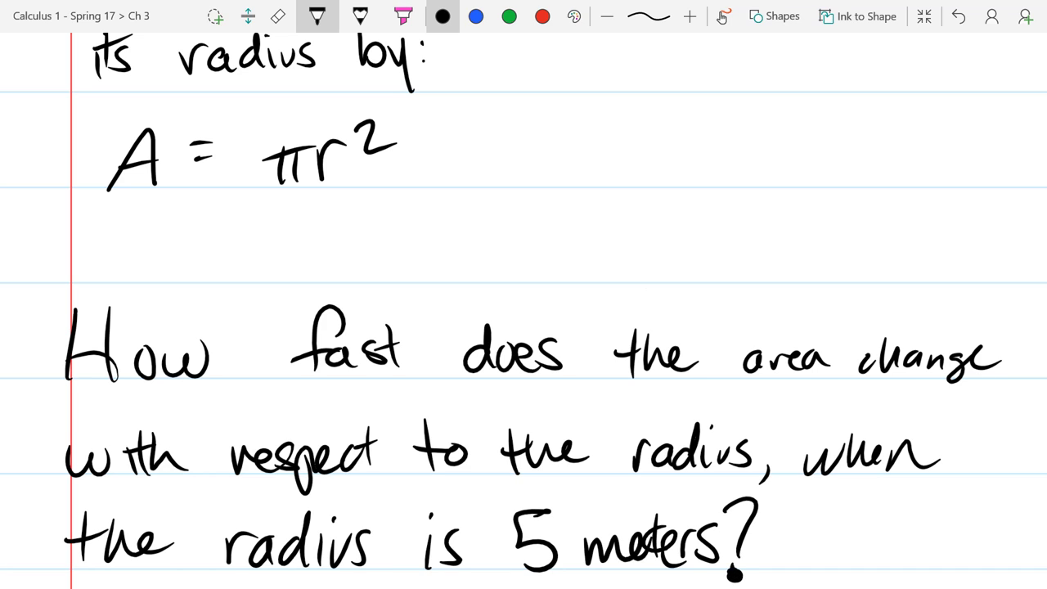
{"action": "left_click_drag", "start_coordinate": [105, 470], "coordinate": [71, 351]}
- Underline 'with respect to the radius' and lengthen the equals sign in A = πr²
{"action": "left_click_drag", "start_coordinate": [63, 416], "coordinate": [621, 406]}
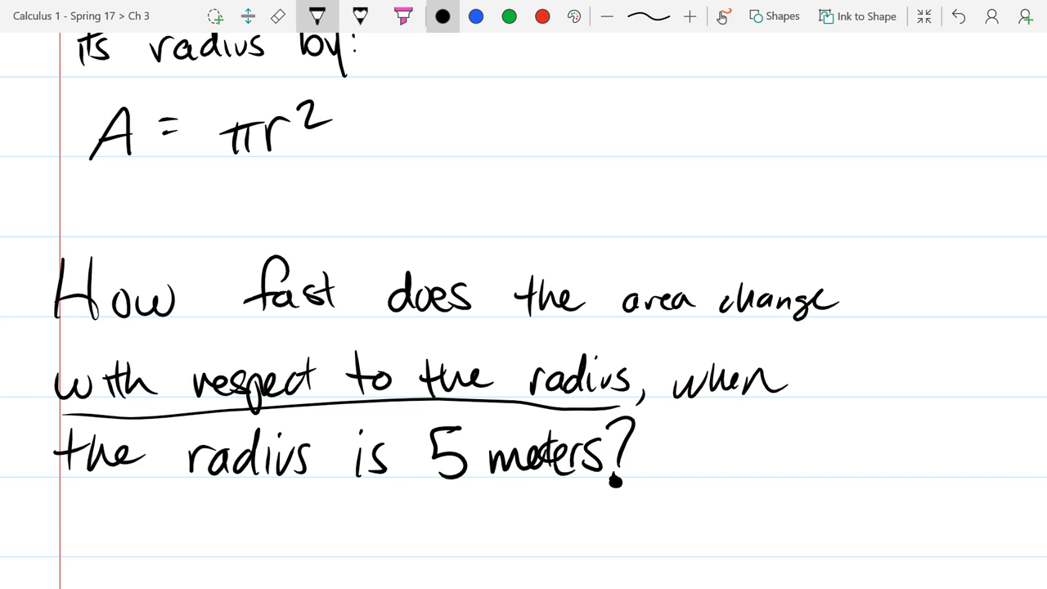
{"action": "mouse_move", "coordinate": [151, 134]}
{"action": "left_mouse_down"}
{"action": "mouse_move", "coordinate": [191, 132]}
{"action": "mouse_move", "coordinate": [170, 119]}
{"action": "mouse_move", "coordinate": [192, 118]}
{"action": "left_mouse_up"}
{"action": "scroll", "coordinate": [524, 327], "scroll_direction": "down", "scroll_amount": 1}
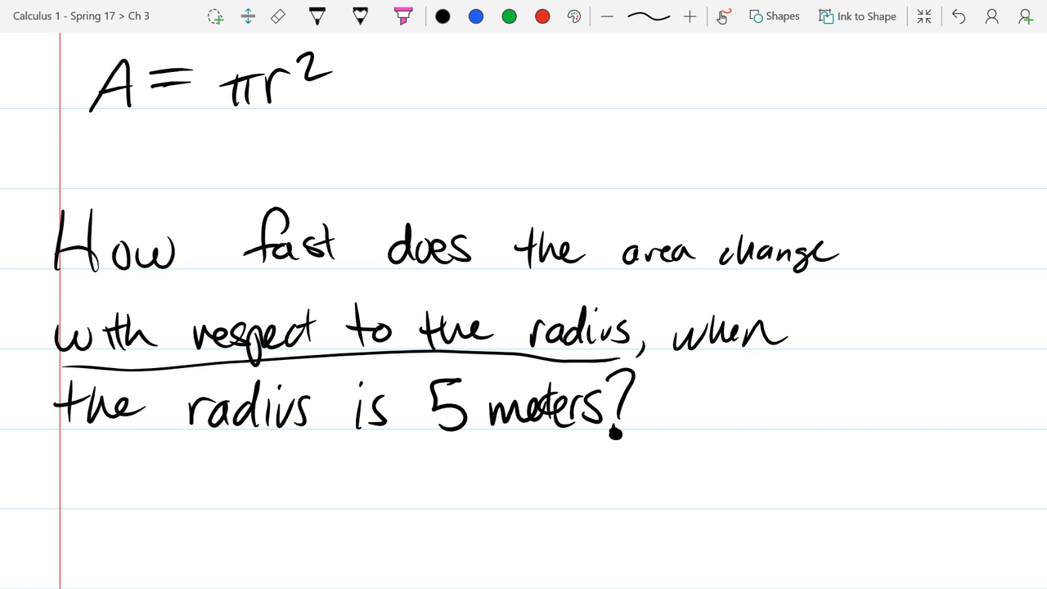
{"action": "scroll", "coordinate": [98, 311], "scroll_direction": "up", "scroll_amount": 1}
{"action": "scroll", "coordinate": [78, 336], "scroll_direction": "down", "scroll_amount": 1}
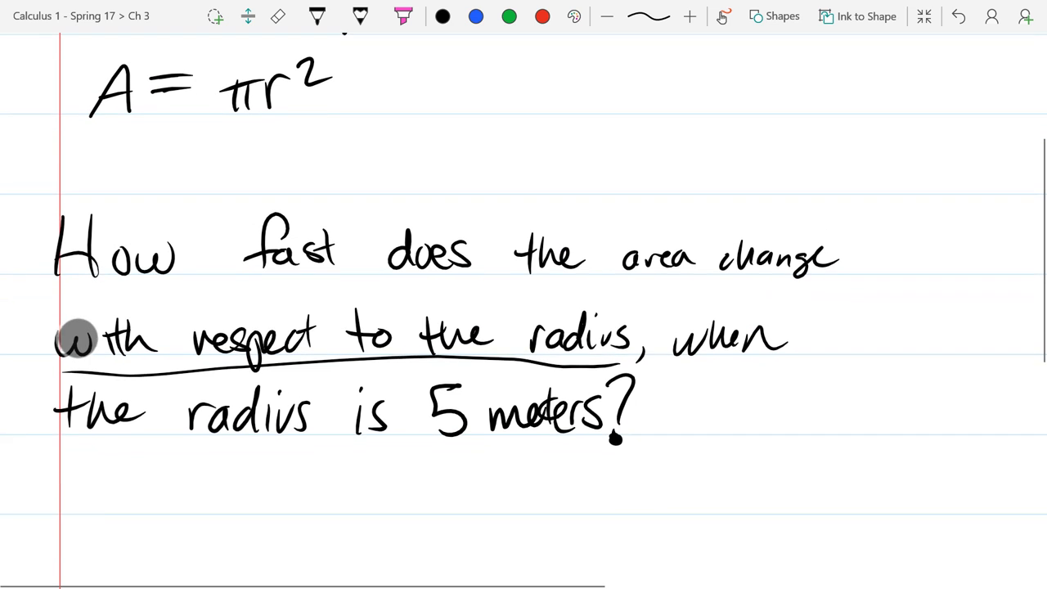
{"action": "scroll", "coordinate": [78, 337], "scroll_direction": "down", "scroll_amount": 1}
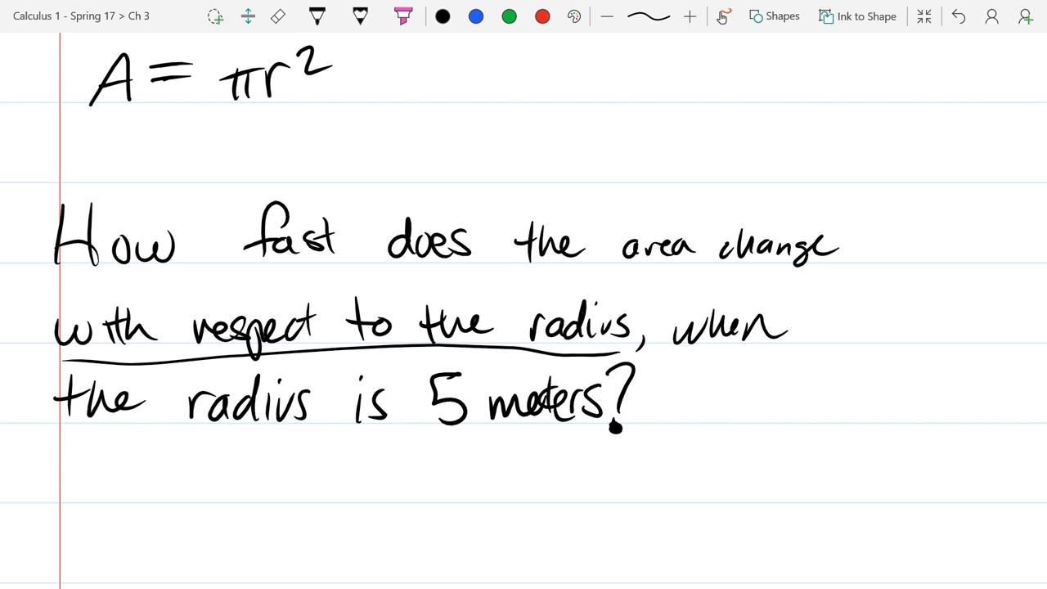
{"action": "scroll", "coordinate": [75, 397], "scroll_direction": "down", "scroll_amount": 2}
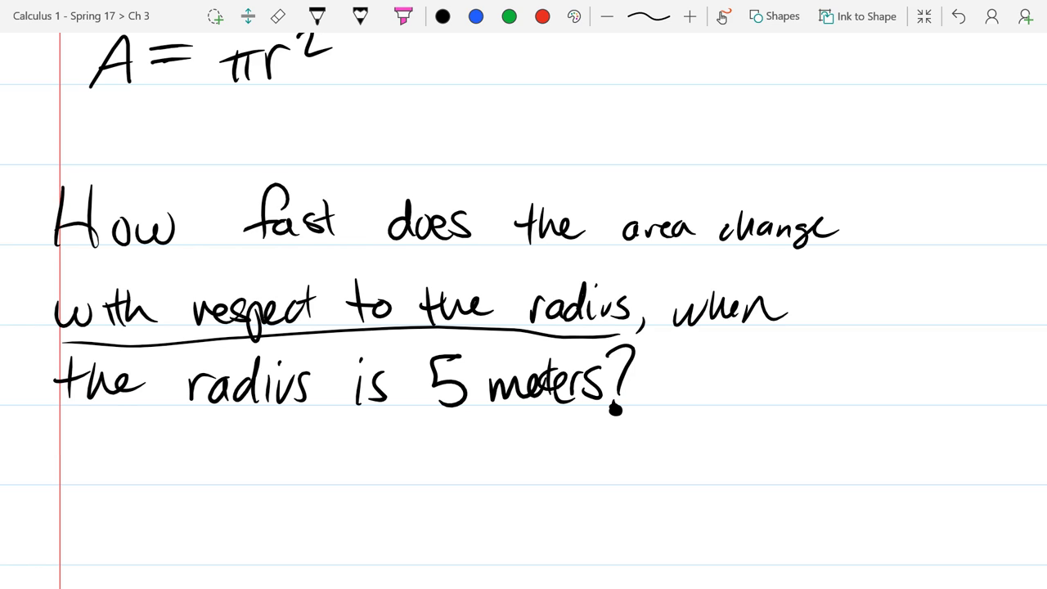
{"action": "scroll", "coordinate": [96, 247], "scroll_direction": "down", "scroll_amount": 5}
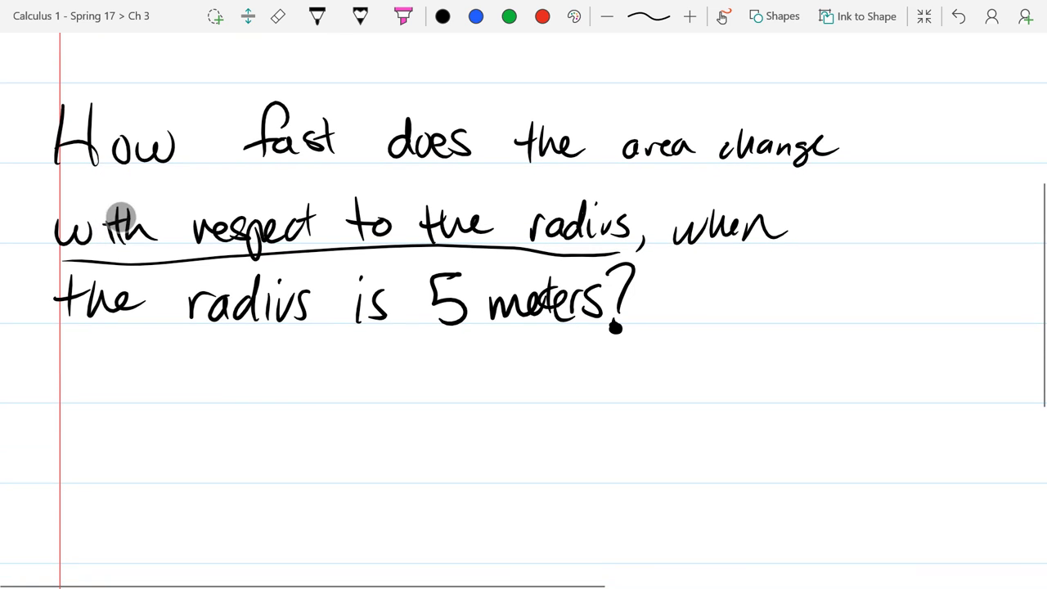
{"action": "scroll", "coordinate": [139, 297], "scroll_direction": "down", "scroll_amount": 3}
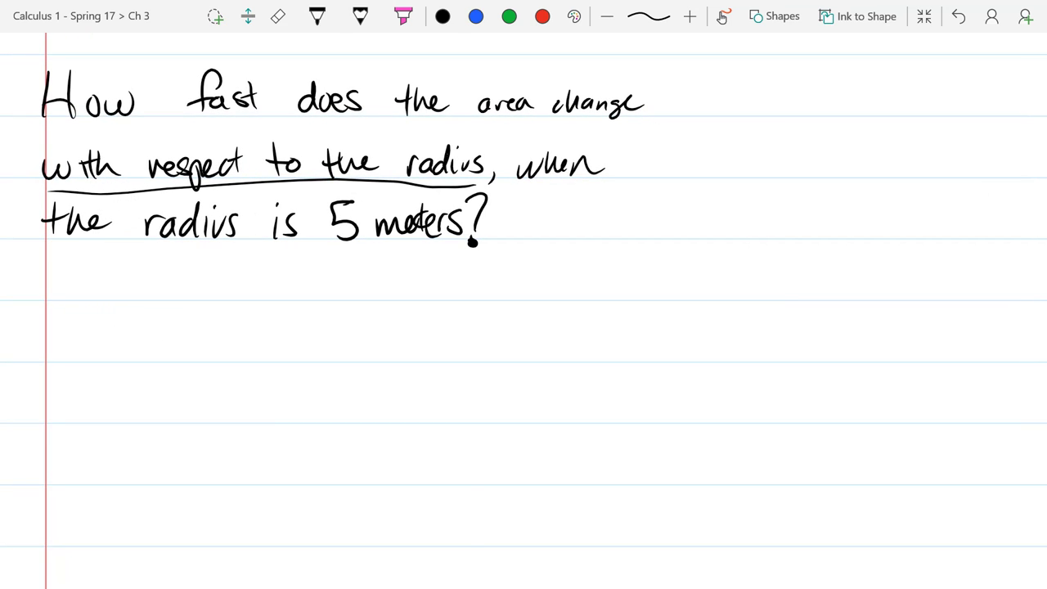
- Underline '5 meters' and sketch a small circle with a radius, ringed in blue
{"action": "left_click_drag", "start_coordinate": [335, 256], "coordinate": [446, 252]}
{"action": "left_click_drag", "start_coordinate": [687, 318], "coordinate": [707, 342]}
{"action": "left_click", "coordinate": [683, 344]}
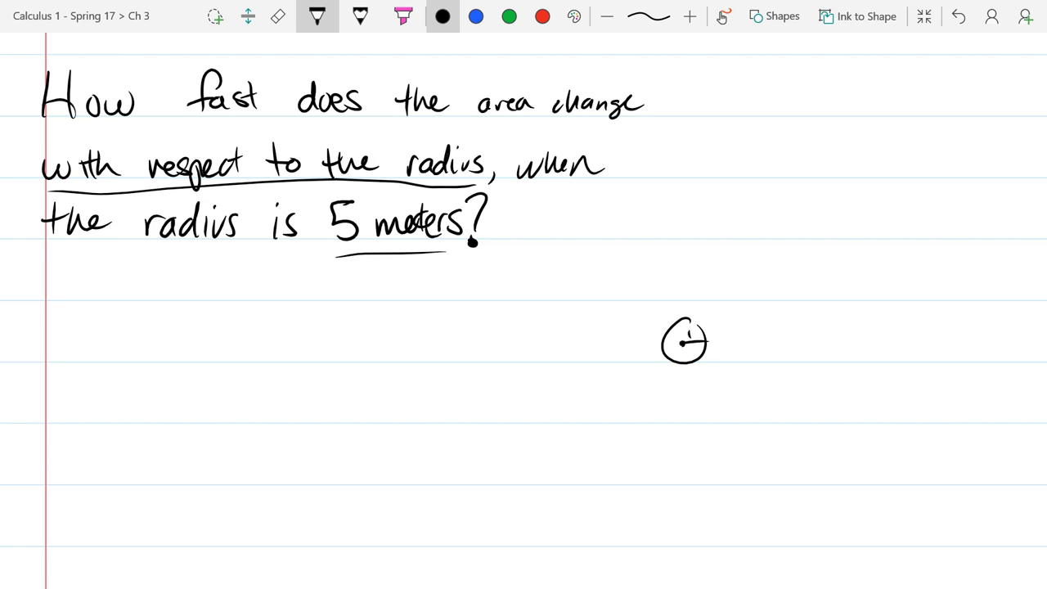
{"action": "left_click", "coordinate": [475, 16]}
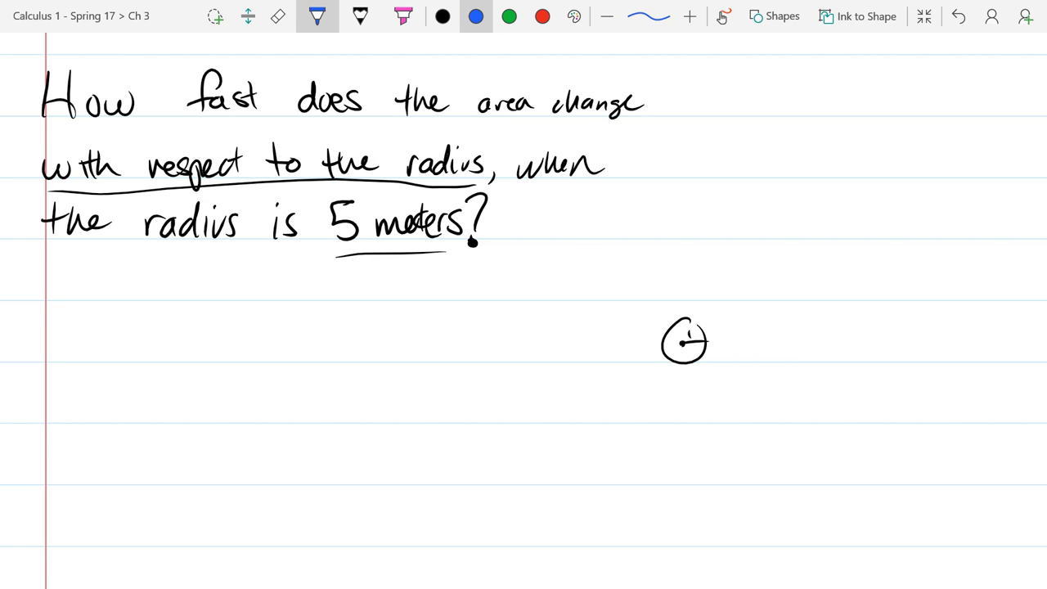
{"action": "mouse_move", "coordinate": [706, 341]}
{"action": "left_mouse_down"}
{"action": "mouse_move", "coordinate": [723, 340]}
{"action": "mouse_move", "coordinate": [703, 304]}
{"action": "mouse_move", "coordinate": [654, 302]}
{"action": "mouse_move", "coordinate": [640, 358]}
{"action": "mouse_move", "coordinate": [703, 377]}
{"action": "mouse_move", "coordinate": [721, 344]}
{"action": "left_mouse_up"}
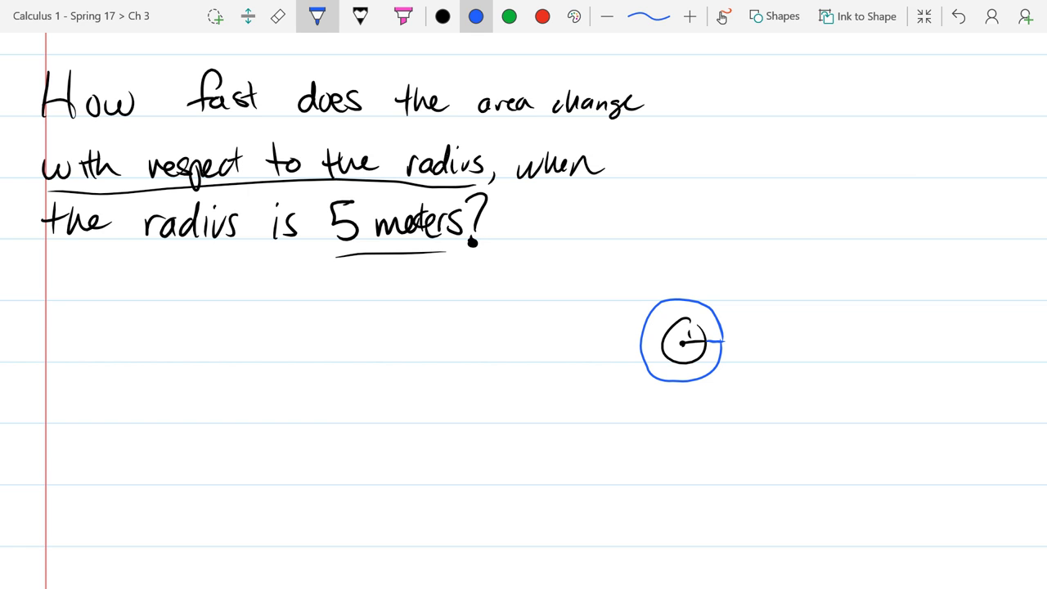
- Draw the larger black circle's radius line beside the small circle
{"action": "left_click_drag", "start_coordinate": [691, 208], "coordinate": [476, 211]}
{"action": "left_click", "coordinate": [316, 17]}
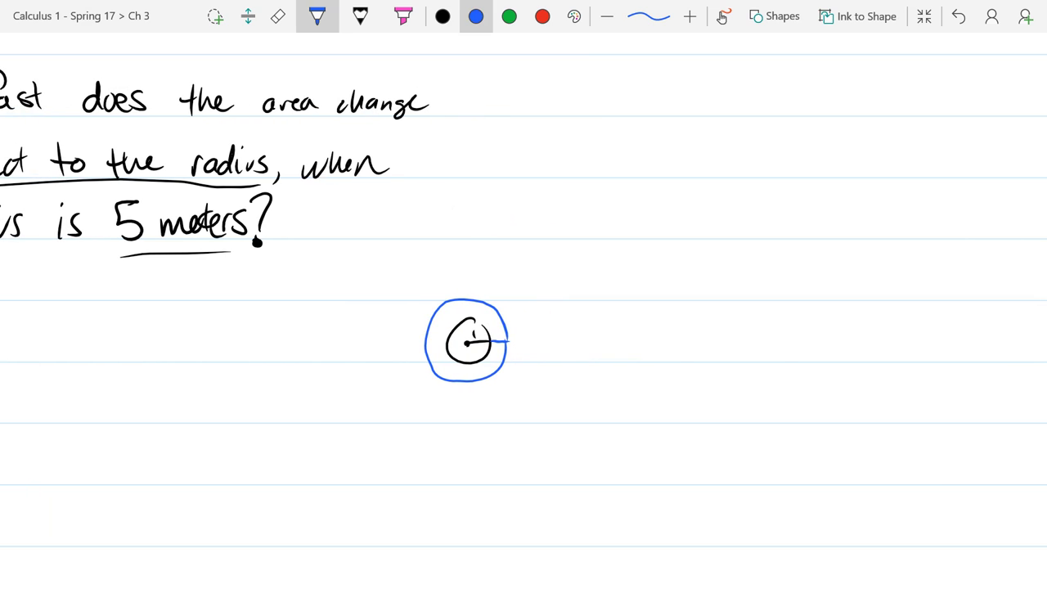
{"action": "left_click", "coordinate": [441, 16]}
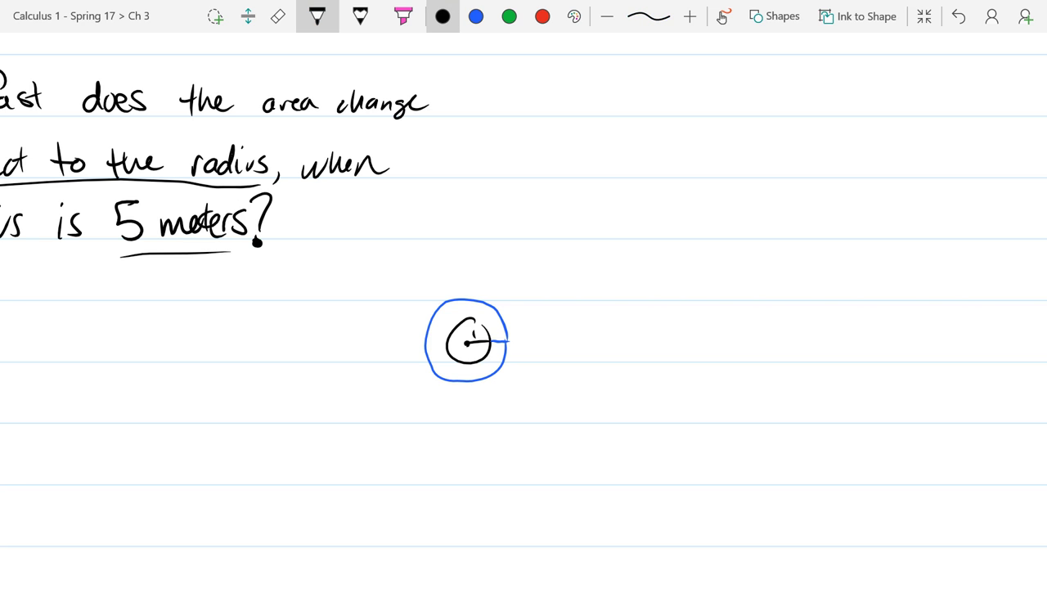
{"action": "mouse_move", "coordinate": [705, 340]}
{"action": "left_mouse_down"}
{"action": "mouse_move", "coordinate": [813, 334]}
{"action": "mouse_move", "coordinate": [744, 256]}
{"action": "mouse_move", "coordinate": [605, 311]}
{"action": "mouse_move", "coordinate": [696, 428]}
{"action": "mouse_move", "coordinate": [811, 351]}
{"action": "mouse_move", "coordinate": [812, 332]}
{"action": "mouse_move", "coordinate": [832, 333]}
{"action": "left_mouse_up"}
- Label the big circle's radius 5 in blue and shade the small circle's zigzag ring
{"action": "left_click", "coordinate": [475, 16]}
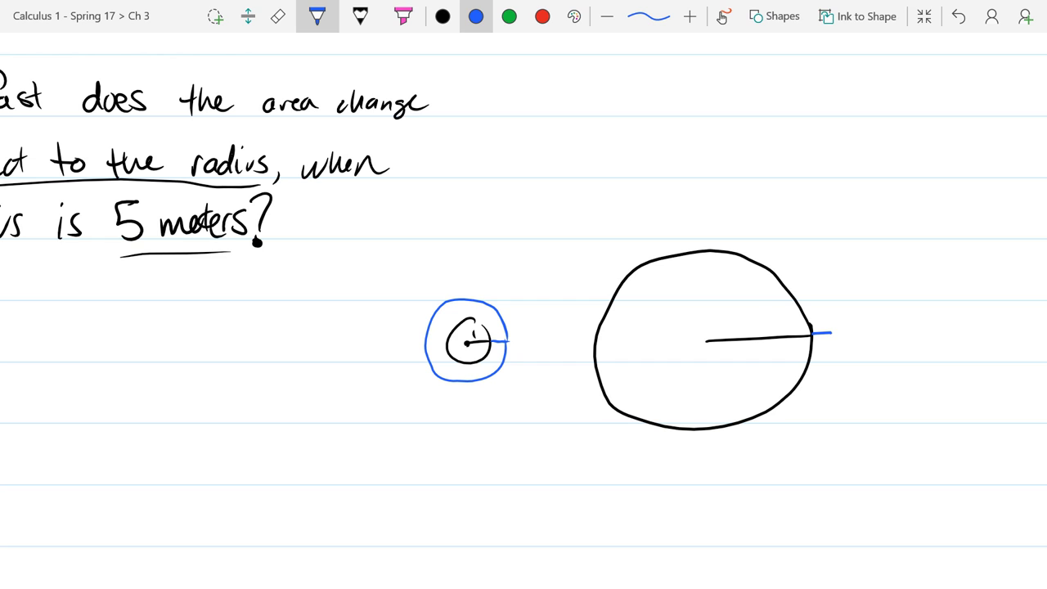
{"action": "mouse_move", "coordinate": [750, 307]}
{"action": "left_mouse_down"}
{"action": "mouse_move", "coordinate": [749, 326]}
{"action": "mouse_move", "coordinate": [770, 304]}
{"action": "mouse_move", "coordinate": [816, 323]}
{"action": "mouse_move", "coordinate": [804, 266]}
{"action": "mouse_move", "coordinate": [721, 227]}
{"action": "mouse_move", "coordinate": [659, 233]}
{"action": "mouse_move", "coordinate": [570, 307]}
{"action": "mouse_move", "coordinate": [577, 413]}
{"action": "mouse_move", "coordinate": [657, 450]}
{"action": "mouse_move", "coordinate": [761, 442]}
{"action": "mouse_move", "coordinate": [824, 368]}
{"action": "mouse_move", "coordinate": [830, 334]}
{"action": "left_mouse_up"}
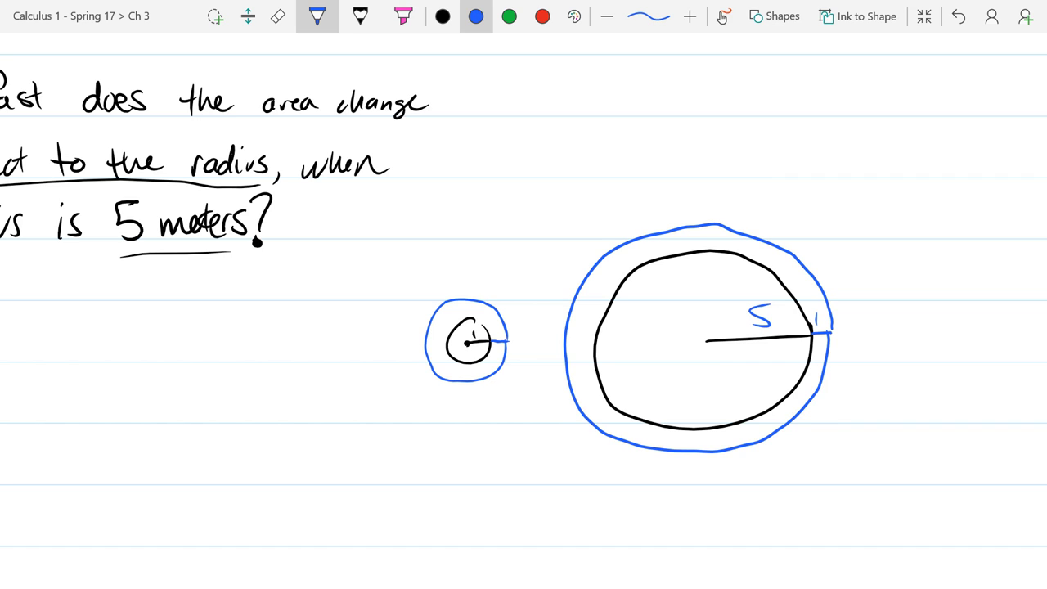
{"action": "mouse_move", "coordinate": [438, 314]}
{"action": "left_mouse_down"}
{"action": "mouse_move", "coordinate": [440, 364]}
{"action": "mouse_move", "coordinate": [484, 370]}
{"action": "mouse_move", "coordinate": [496, 323]}
{"action": "mouse_move", "coordinate": [449, 305]}
{"action": "left_mouse_up"}
{"action": "mouse_move", "coordinate": [582, 347]}
{"action": "left_mouse_down"}
{"action": "mouse_move", "coordinate": [603, 413]}
{"action": "mouse_move", "coordinate": [652, 435]}
{"action": "mouse_move", "coordinate": [740, 431]}
{"action": "mouse_move", "coordinate": [795, 398]}
{"action": "mouse_move", "coordinate": [818, 354]}
{"action": "mouse_move", "coordinate": [821, 303]}
{"action": "mouse_move", "coordinate": [790, 283]}
{"action": "left_mouse_up"}
- Shade the big circle's blue zigzag ring and mark its thickness and radius end
{"action": "left_click_drag", "start_coordinate": [820, 373], "coordinate": [795, 392]}
{"action": "mouse_move", "coordinate": [795, 286]}
{"action": "left_mouse_down"}
{"action": "mouse_move", "coordinate": [786, 258]}
{"action": "mouse_move", "coordinate": [749, 242]}
{"action": "mouse_move", "coordinate": [654, 242]}
{"action": "mouse_move", "coordinate": [615, 260]}
{"action": "mouse_move", "coordinate": [586, 296]}
{"action": "mouse_move", "coordinate": [579, 356]}
{"action": "left_mouse_up"}
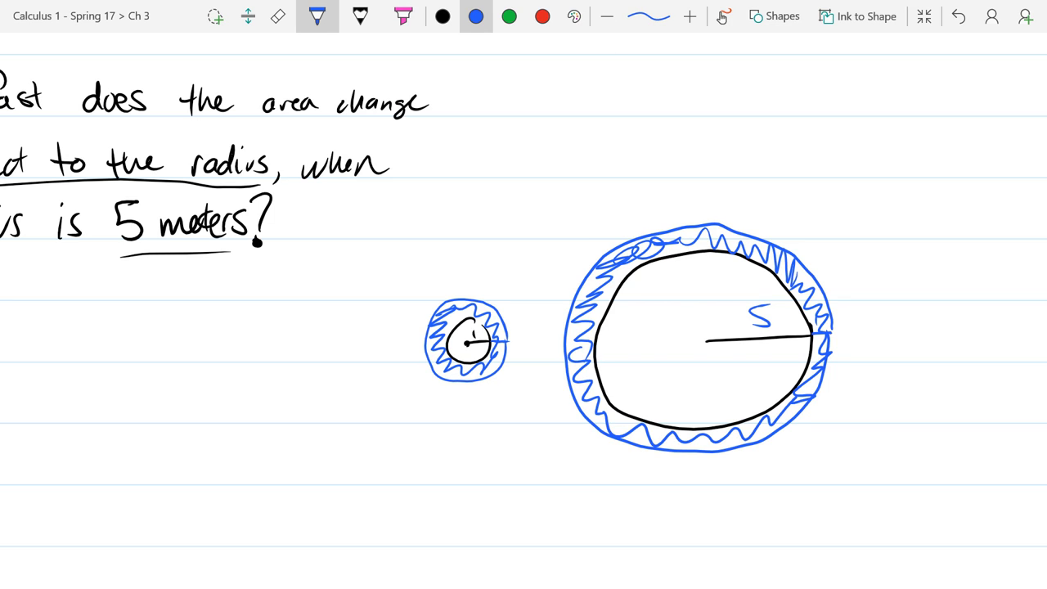
{"action": "left_click_drag", "start_coordinate": [678, 230], "coordinate": [678, 253]}
{"action": "left_click_drag", "start_coordinate": [809, 329], "coordinate": [832, 328]}
{"action": "left_click_drag", "start_coordinate": [78, 409], "coordinate": [136, 432]}
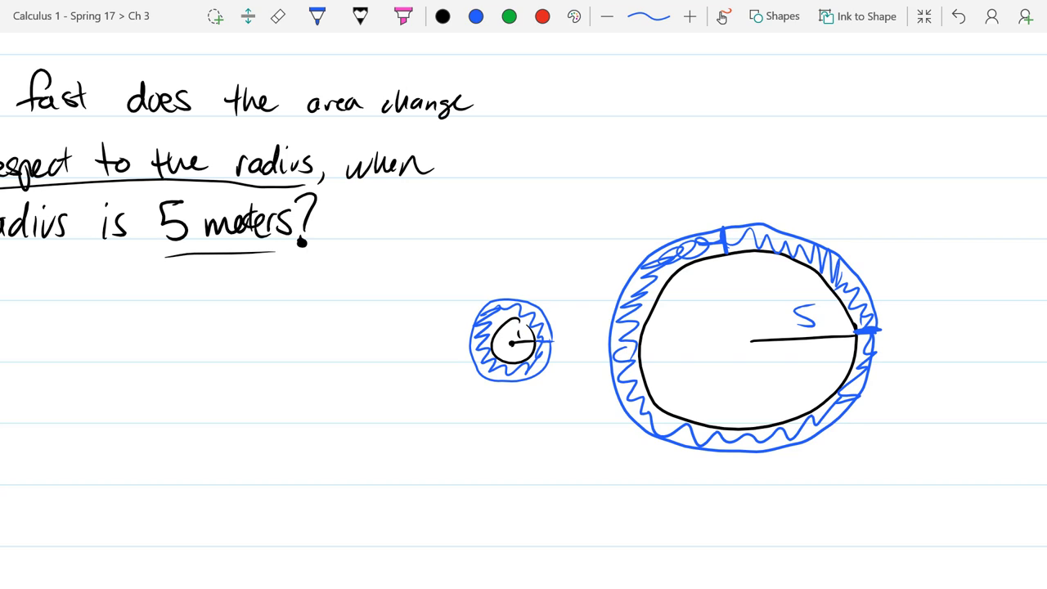
{"action": "mouse_move", "coordinate": [795, 242]}
{"action": "left_mouse_down"}
{"action": "mouse_move", "coordinate": [784, 252]}
{"action": "mouse_move", "coordinate": [788, 244]}
{"action": "left_mouse_up"}
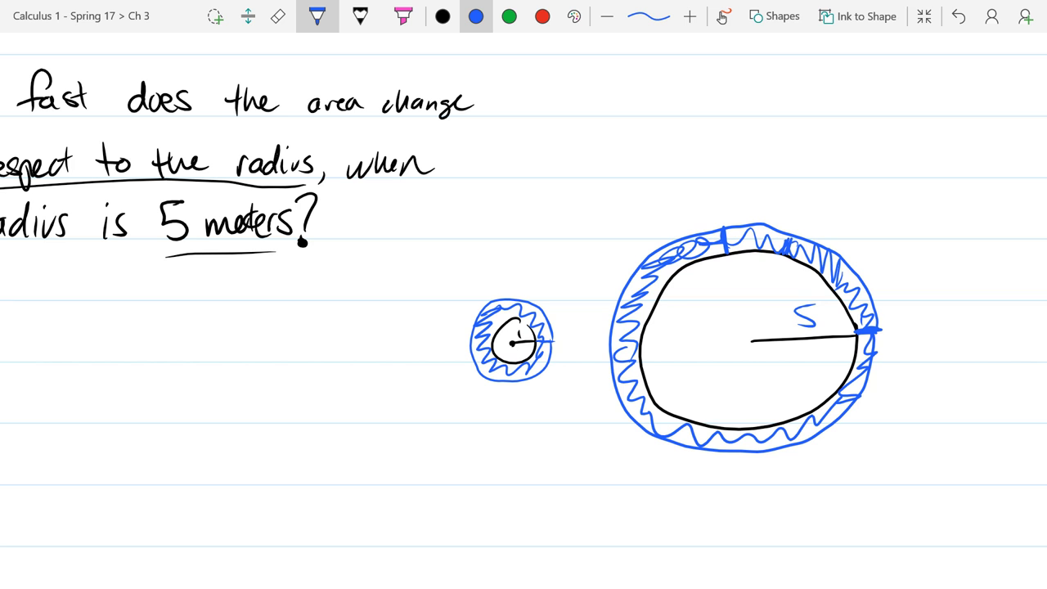
{"action": "scroll", "coordinate": [523, 327], "scroll_direction": "left", "scroll_amount": 5}
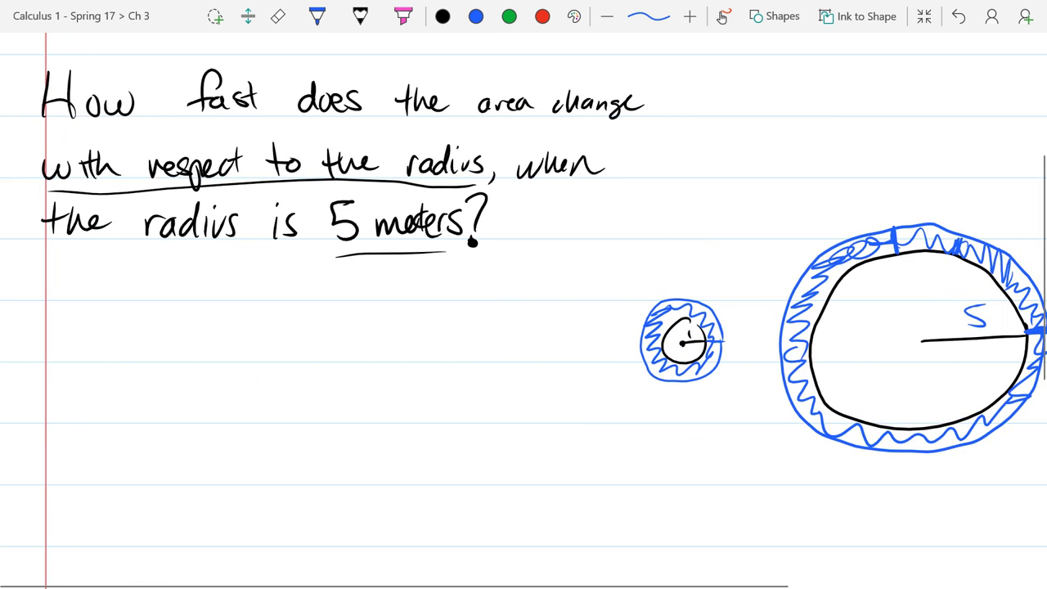
- Check A = πr² above, switch the ink to black and handwrite 'take' below the question
{"action": "scroll", "coordinate": [105, 205], "scroll_direction": "up", "scroll_amount": 1}
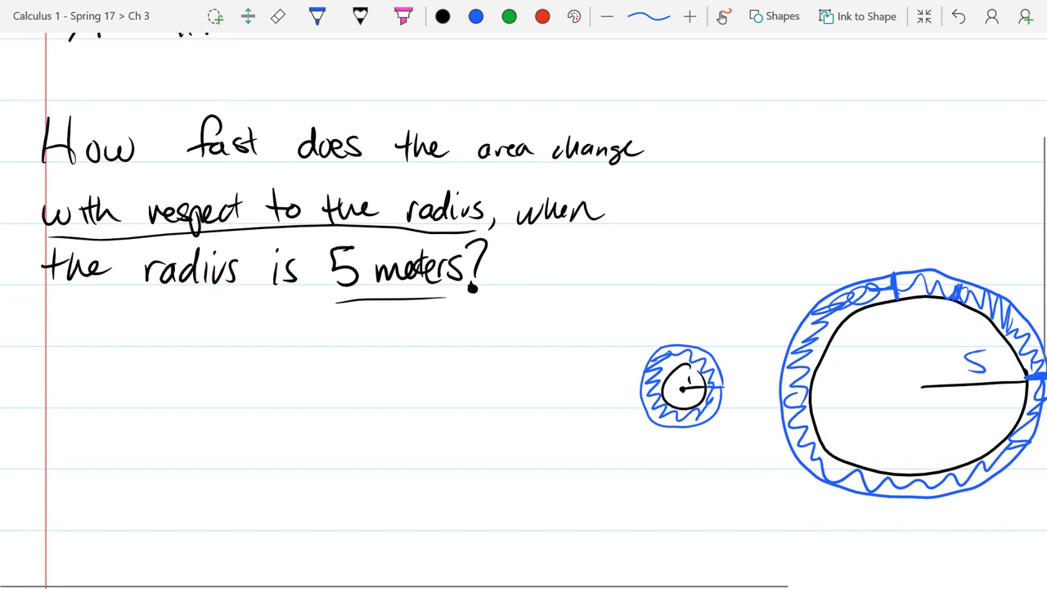
{"action": "scroll", "coordinate": [78, 261], "scroll_direction": "up", "scroll_amount": 2}
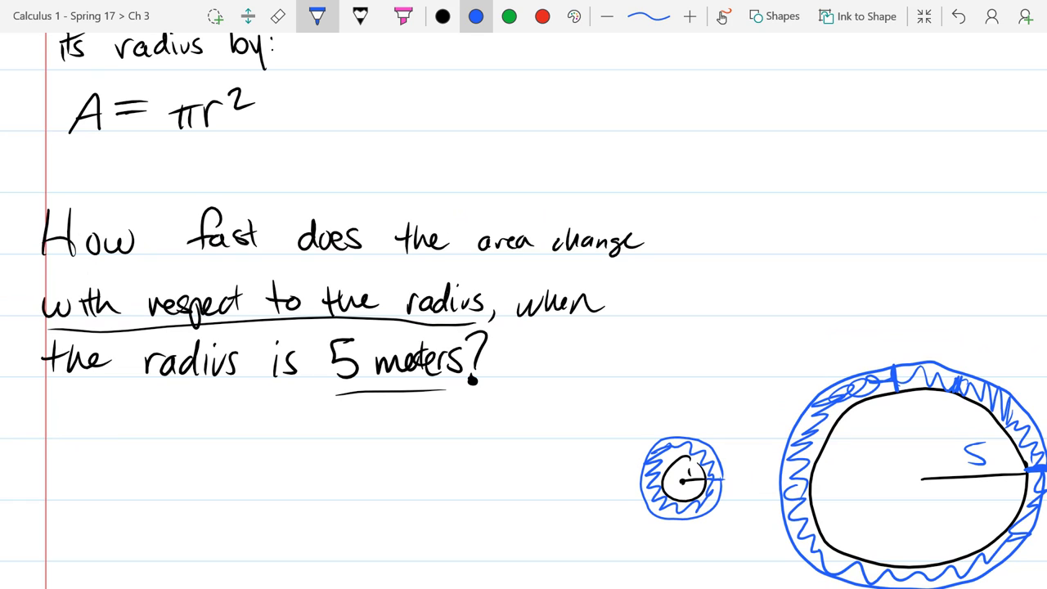
{"action": "scroll", "coordinate": [82, 175], "scroll_direction": "down", "scroll_amount": 1}
{"action": "left_click", "coordinate": [442, 16]}
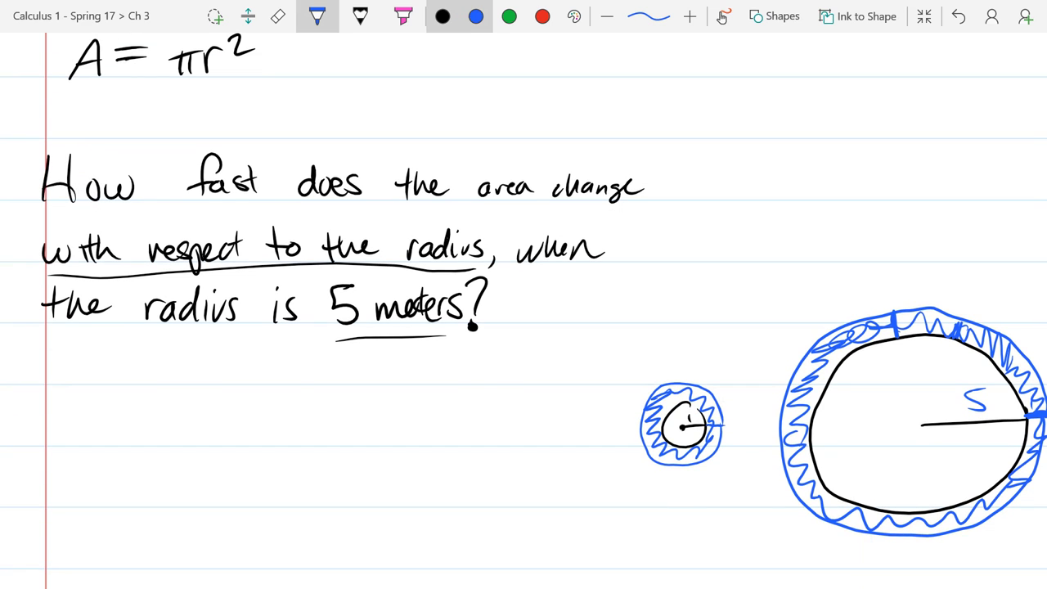
{"action": "mouse_move", "coordinate": [53, 402]}
{"action": "left_mouse_down"}
{"action": "mouse_move", "coordinate": [48, 448]}
{"action": "mouse_move", "coordinate": [72, 423]}
{"action": "left_mouse_up"}
{"action": "left_click_drag", "start_coordinate": [81, 430], "coordinate": [85, 447]}
{"action": "mouse_move", "coordinate": [101, 407]}
{"action": "left_mouse_down"}
{"action": "mouse_move", "coordinate": [93, 445]}
{"action": "mouse_move", "coordinate": [130, 446]}
{"action": "left_mouse_up"}
{"action": "left_click_drag", "start_coordinate": [121, 440], "coordinate": [149, 440]}
- Continue the line with 'd/dr of the equation.' to finish the instruction
{"action": "left_click_drag", "start_coordinate": [247, 407], "coordinate": [242, 428]}
{"action": "left_click_drag", "start_coordinate": [257, 383], "coordinate": [258, 441]}
{"action": "left_click_drag", "start_coordinate": [224, 463], "coordinate": [222, 486]}
{"action": "mouse_move", "coordinate": [236, 450]}
{"action": "left_mouse_down"}
{"action": "mouse_move", "coordinate": [232, 484]}
{"action": "mouse_move", "coordinate": [265, 459]}
{"action": "left_mouse_up"}
{"action": "left_click_drag", "start_coordinate": [336, 433], "coordinate": [331, 435]}
{"action": "left_click_drag", "start_coordinate": [366, 394], "coordinate": [347, 466]}
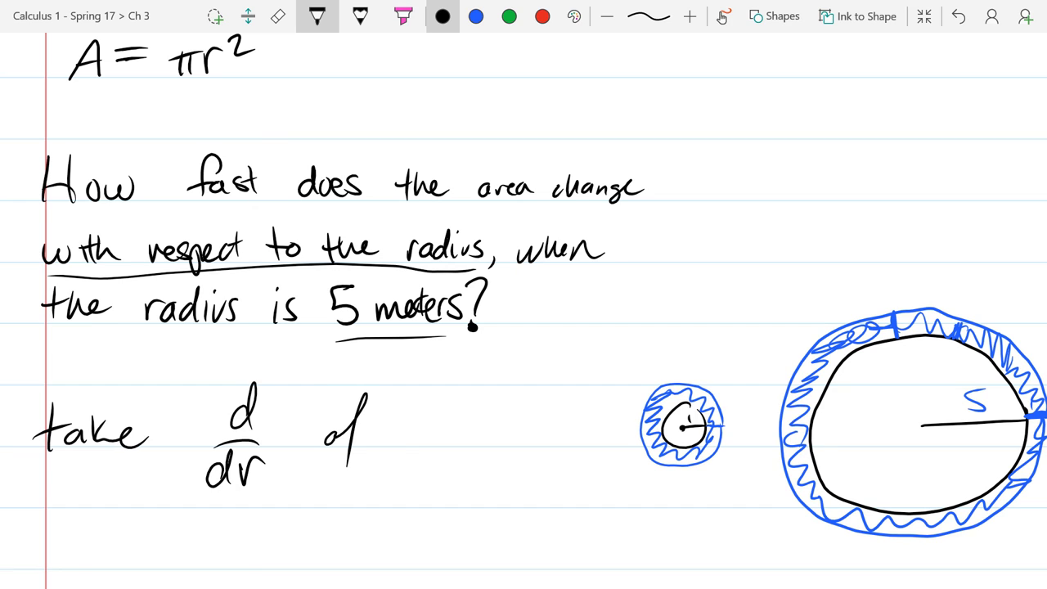
{"action": "mouse_move", "coordinate": [406, 408]}
{"action": "left_mouse_down"}
{"action": "mouse_move", "coordinate": [401, 455]}
{"action": "mouse_move", "coordinate": [407, 433]}
{"action": "left_mouse_up"}
{"action": "mouse_move", "coordinate": [420, 420]}
{"action": "left_mouse_down"}
{"action": "mouse_move", "coordinate": [450, 443]}
{"action": "mouse_move", "coordinate": [501, 428]}
{"action": "mouse_move", "coordinate": [509, 440]}
{"action": "left_mouse_up"}
{"action": "mouse_move", "coordinate": [520, 430]}
{"action": "left_mouse_down"}
{"action": "mouse_move", "coordinate": [520, 453]}
{"action": "mouse_move", "coordinate": [536, 439]}
{"action": "left_mouse_up"}
{"action": "left_click_drag", "start_coordinate": [546, 432], "coordinate": [553, 439]}
{"action": "mouse_move", "coordinate": [546, 426]}
{"action": "left_mouse_down"}
{"action": "mouse_move", "coordinate": [564, 423]}
{"action": "mouse_move", "coordinate": [564, 439]}
{"action": "left_mouse_up"}
{"action": "left_click_drag", "start_coordinate": [569, 432], "coordinate": [588, 435]}
{"action": "left_click_drag", "start_coordinate": [592, 438], "coordinate": [593, 439]}
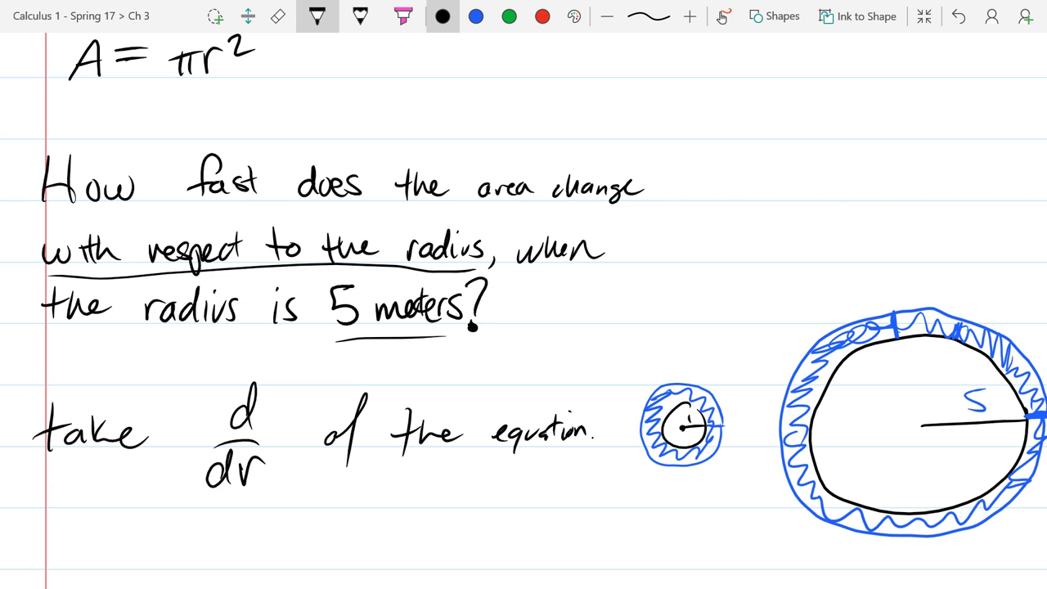
{"action": "scroll", "coordinate": [79, 320], "scroll_direction": "down", "scroll_amount": 2}
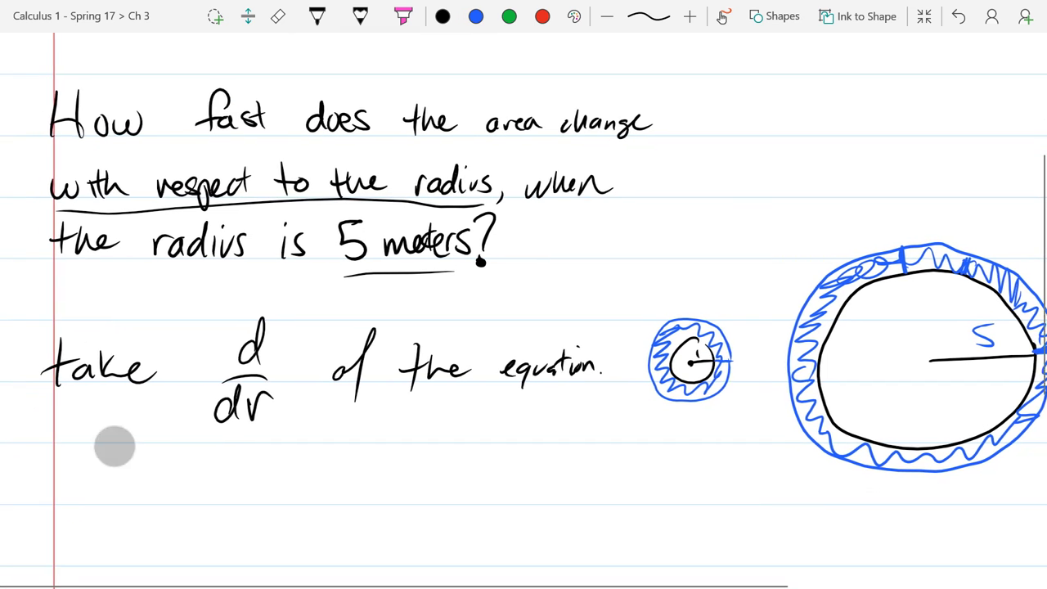
{"action": "scroll", "coordinate": [106, 390], "scroll_direction": "down", "scroll_amount": 3}
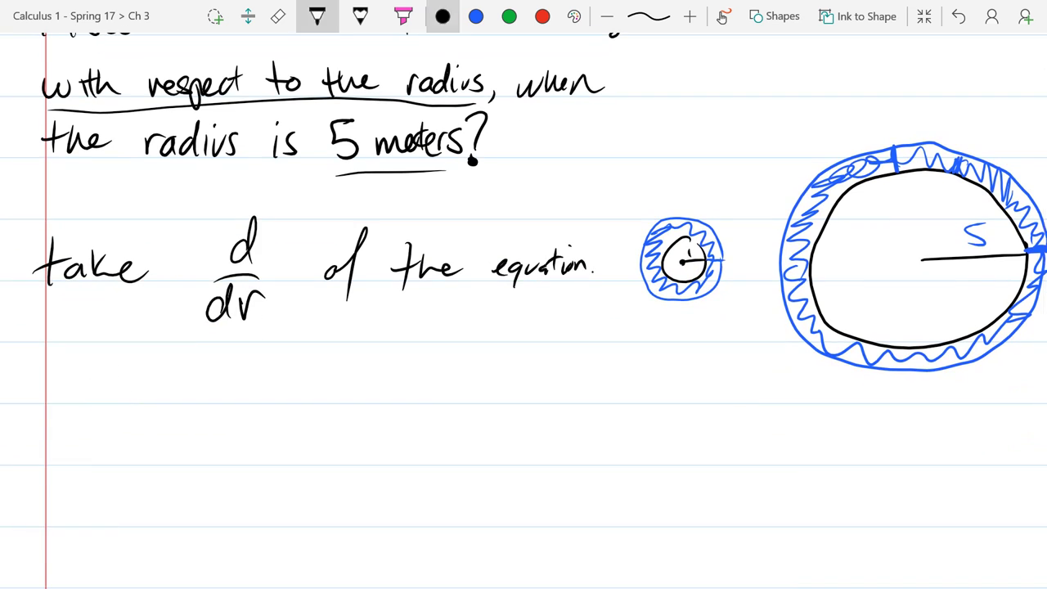
- Handwrite d/dr (A = πr²) below the instruction, adding a stroke to correct the A
{"action": "left_click_drag", "start_coordinate": [93, 404], "coordinate": [116, 432]}
{"action": "mouse_move", "coordinate": [91, 441]}
{"action": "left_mouse_down"}
{"action": "mouse_move", "coordinate": [82, 479]}
{"action": "mouse_move", "coordinate": [118, 452]}
{"action": "left_mouse_up"}
{"action": "left_click_drag", "start_coordinate": [183, 371], "coordinate": [163, 486]}
{"action": "left_click_drag", "start_coordinate": [199, 407], "coordinate": [217, 438]}
{"action": "left_click_drag", "start_coordinate": [211, 408], "coordinate": [206, 456]}
{"action": "left_click_drag", "start_coordinate": [246, 428], "coordinate": [314, 448]}
{"action": "left_click_drag", "start_coordinate": [331, 424], "coordinate": [337, 446]}
{"action": "left_click_drag", "start_coordinate": [304, 427], "coordinate": [412, 420]}
{"action": "left_click_drag", "start_coordinate": [414, 377], "coordinate": [415, 456]}
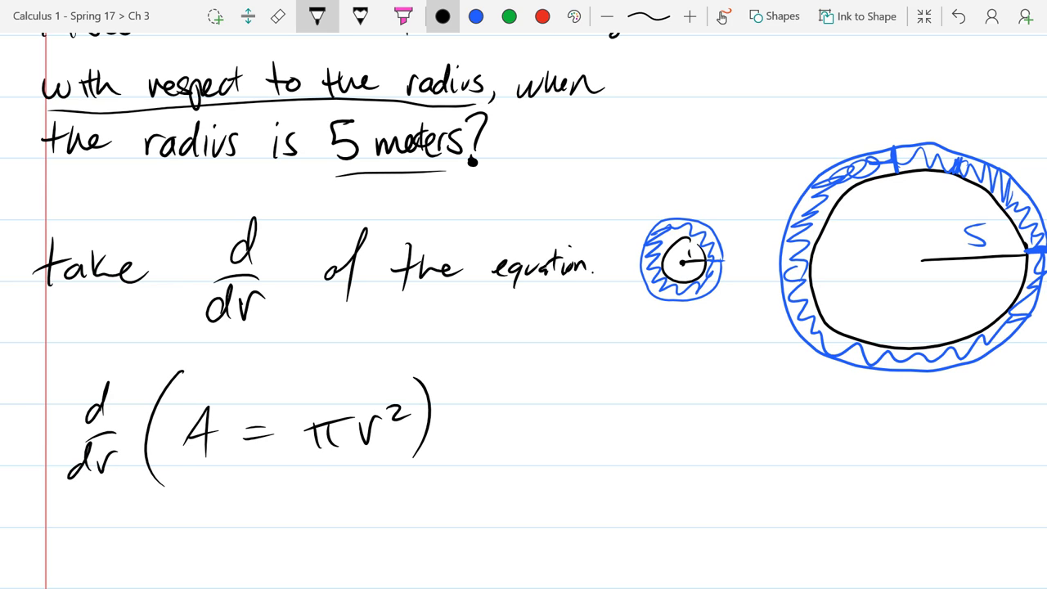
{"action": "left_click_drag", "start_coordinate": [204, 413], "coordinate": [183, 465]}
{"action": "scroll", "coordinate": [71, 227], "scroll_direction": "down", "scroll_amount": 2}
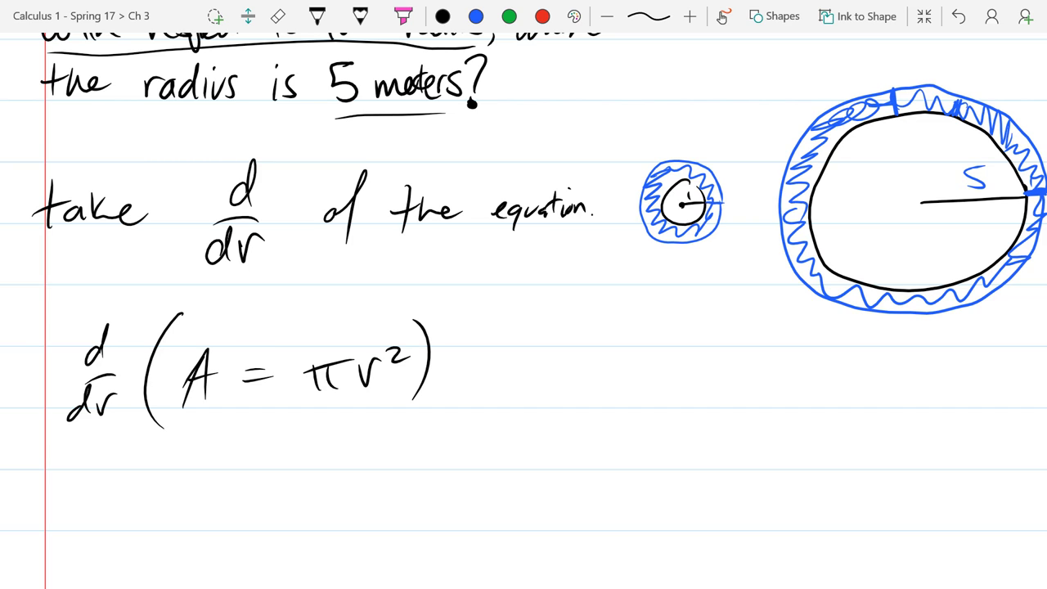
- With the black pen, write d/dr A =, dA/dr = and A′ = on three stacked lines
{"action": "scroll", "coordinate": [61, 168], "scroll_direction": "down", "scroll_amount": 2}
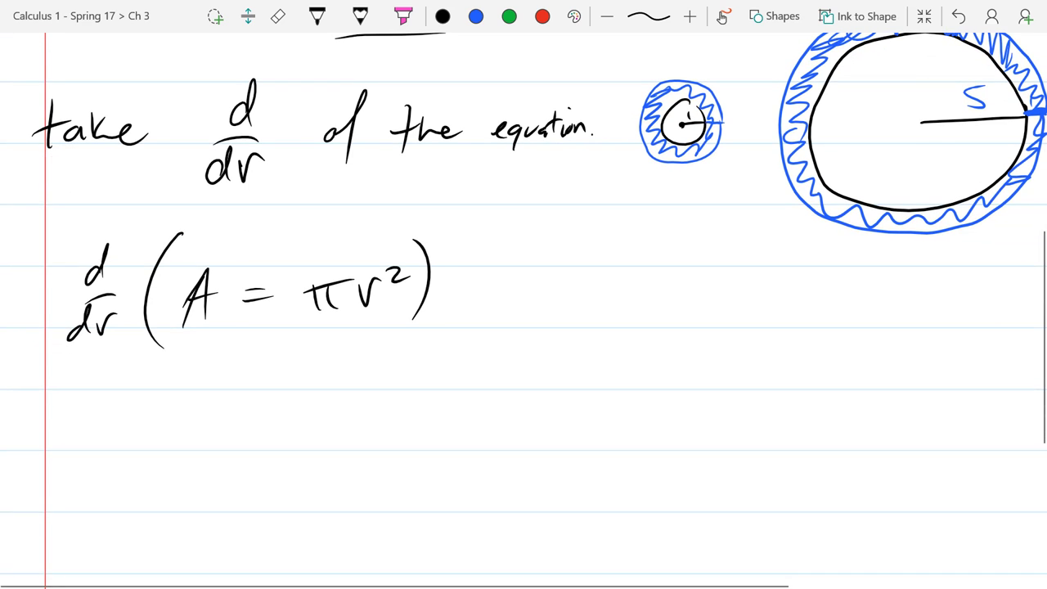
{"action": "left_click", "coordinate": [318, 16]}
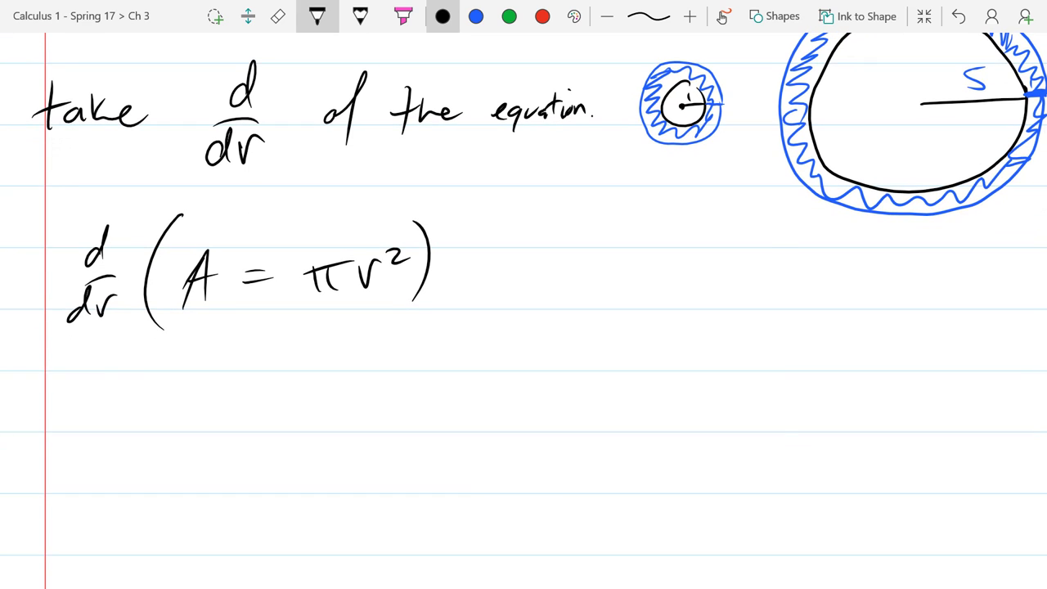
{"action": "mouse_move", "coordinate": [136, 376]}
{"action": "left_mouse_down"}
{"action": "mouse_move", "coordinate": [139, 398]}
{"action": "mouse_move", "coordinate": [110, 446]}
{"action": "mouse_move", "coordinate": [156, 422]}
{"action": "mouse_move", "coordinate": [203, 426]}
{"action": "mouse_move", "coordinate": [196, 406]}
{"action": "mouse_move", "coordinate": [257, 395]}
{"action": "left_mouse_up"}
{"action": "left_click_drag", "start_coordinate": [233, 407], "coordinate": [267, 405]}
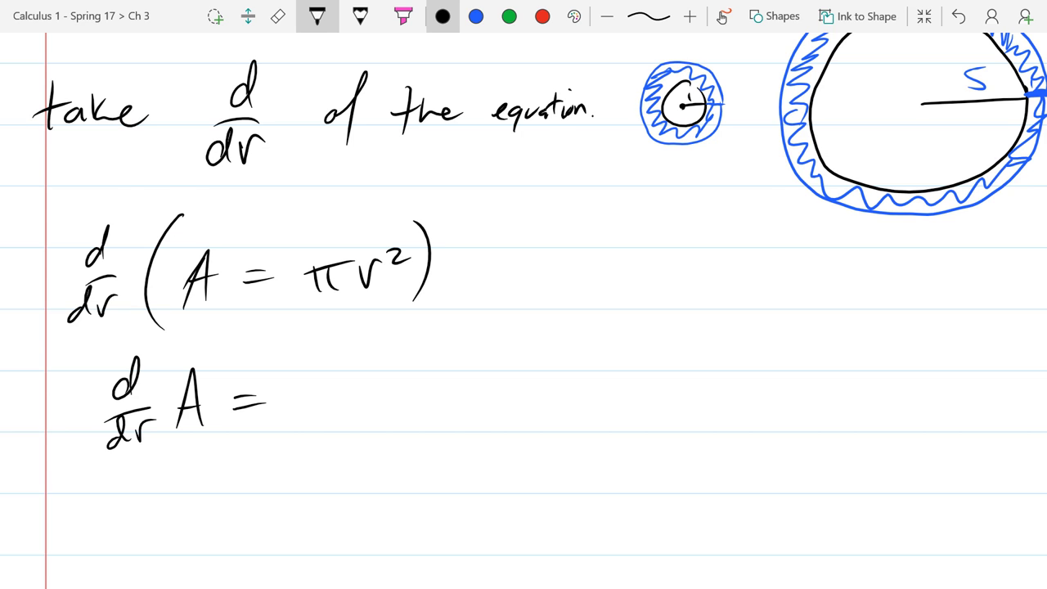
{"action": "scroll", "coordinate": [112, 101], "scroll_direction": "down", "scroll_amount": 3}
{"action": "mouse_move", "coordinate": [164, 389]}
{"action": "left_mouse_down"}
{"action": "mouse_move", "coordinate": [170, 417]}
{"action": "mouse_move", "coordinate": [206, 409]}
{"action": "mouse_move", "coordinate": [204, 426]}
{"action": "mouse_move", "coordinate": [146, 440]}
{"action": "mouse_move", "coordinate": [219, 446]}
{"action": "mouse_move", "coordinate": [260, 416]}
{"action": "left_mouse_up"}
{"action": "left_click_drag", "start_coordinate": [240, 429], "coordinate": [265, 425]}
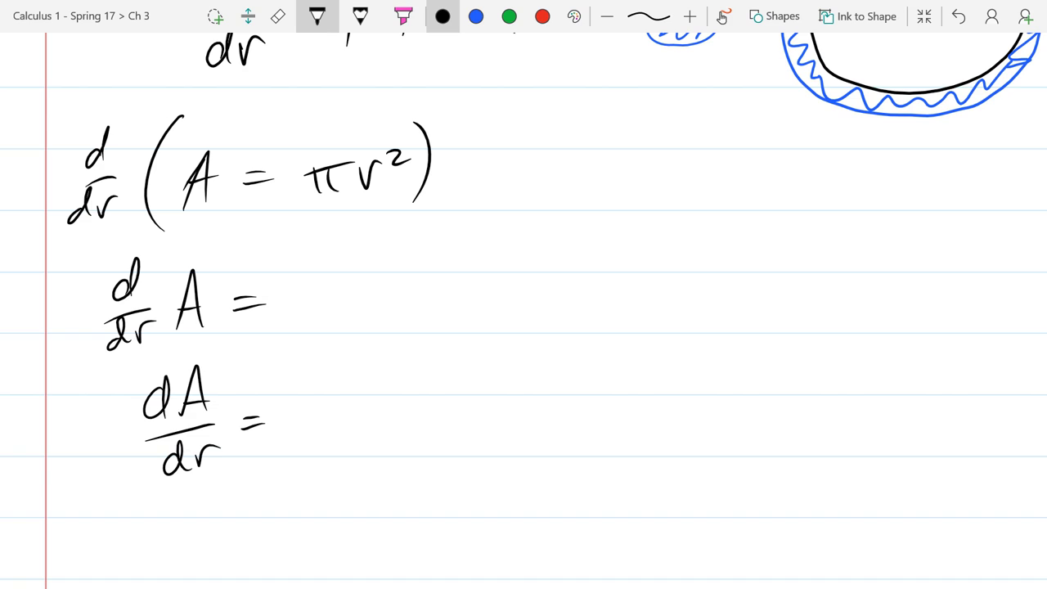
{"action": "mouse_move", "coordinate": [165, 573]}
{"action": "left_mouse_down"}
{"action": "mouse_move", "coordinate": [195, 570]}
{"action": "mouse_move", "coordinate": [189, 547]}
{"action": "left_mouse_up"}
{"action": "mouse_move", "coordinate": [211, 505]}
{"action": "left_mouse_down"}
{"action": "mouse_move", "coordinate": [209, 526]}
{"action": "mouse_move", "coordinate": [253, 532]}
{"action": "mouse_move", "coordinate": [253, 549]}
{"action": "left_mouse_up"}
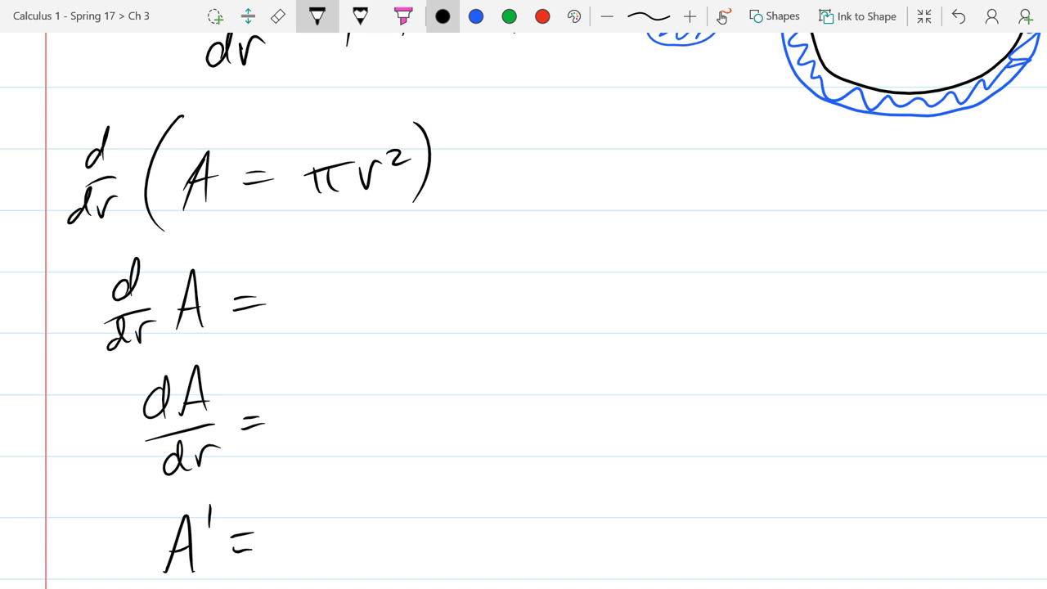
- Complete the first line as d/dr A = d/dr(πr²)
{"action": "mouse_move", "coordinate": [319, 269]}
{"action": "left_mouse_down"}
{"action": "mouse_move", "coordinate": [305, 273]}
{"action": "mouse_move", "coordinate": [329, 288]}
{"action": "left_mouse_up"}
{"action": "mouse_move", "coordinate": [296, 332]}
{"action": "left_mouse_down"}
{"action": "mouse_move", "coordinate": [316, 312]}
{"action": "mouse_move", "coordinate": [312, 332]}
{"action": "mouse_move", "coordinate": [333, 309]}
{"action": "left_mouse_up"}
{"action": "left_click_drag", "start_coordinate": [374, 260], "coordinate": [361, 309]}
{"action": "left_click_drag", "start_coordinate": [386, 281], "coordinate": [381, 296]}
{"action": "mouse_move", "coordinate": [390, 278]}
{"action": "left_mouse_down"}
{"action": "mouse_move", "coordinate": [396, 302]}
{"action": "mouse_move", "coordinate": [404, 276]}
{"action": "left_mouse_up"}
{"action": "mouse_move", "coordinate": [414, 296]}
{"action": "left_mouse_down"}
{"action": "mouse_move", "coordinate": [415, 273]}
{"action": "mouse_move", "coordinate": [430, 271]}
{"action": "left_mouse_up"}
{"action": "left_click_drag", "start_coordinate": [433, 260], "coordinate": [451, 309]}
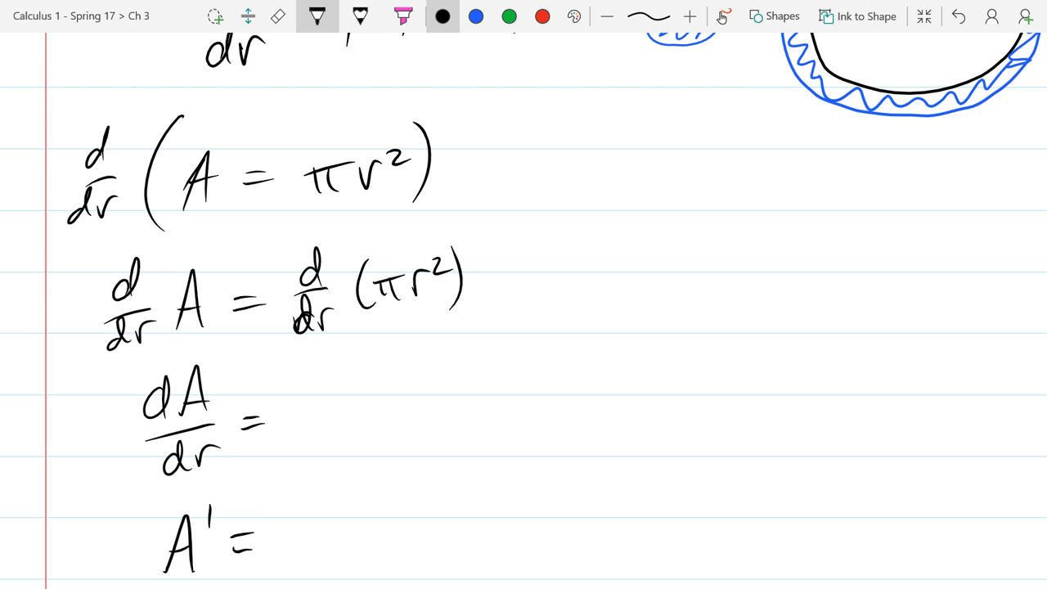
- Circle r² for emphasis, then undo the loop
{"action": "scroll", "coordinate": [135, 303], "scroll_direction": "up", "scroll_amount": 3}
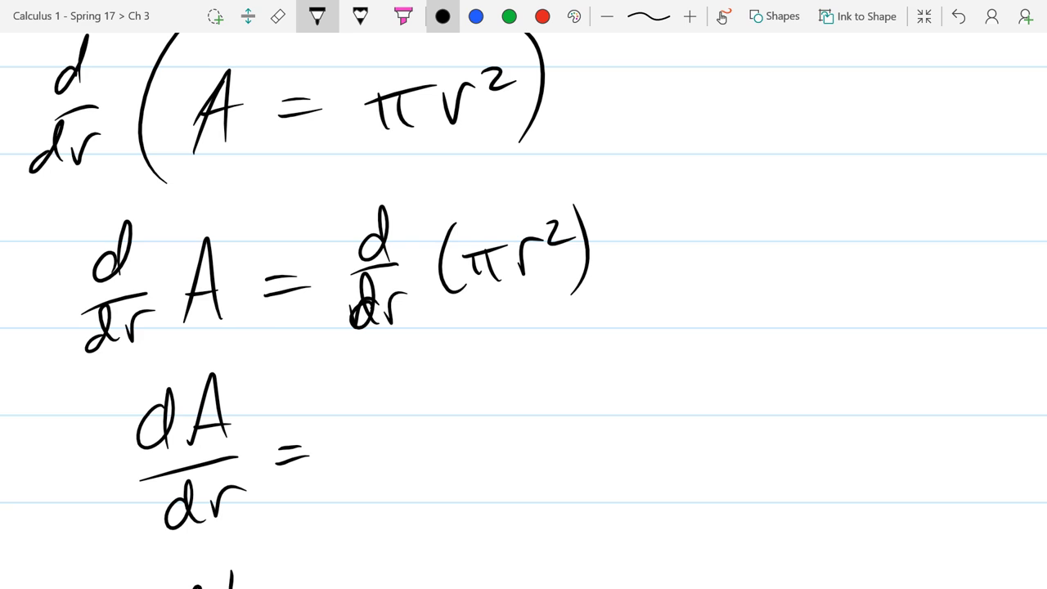
{"action": "left_click_drag", "start_coordinate": [522, 217], "coordinate": [566, 214]}
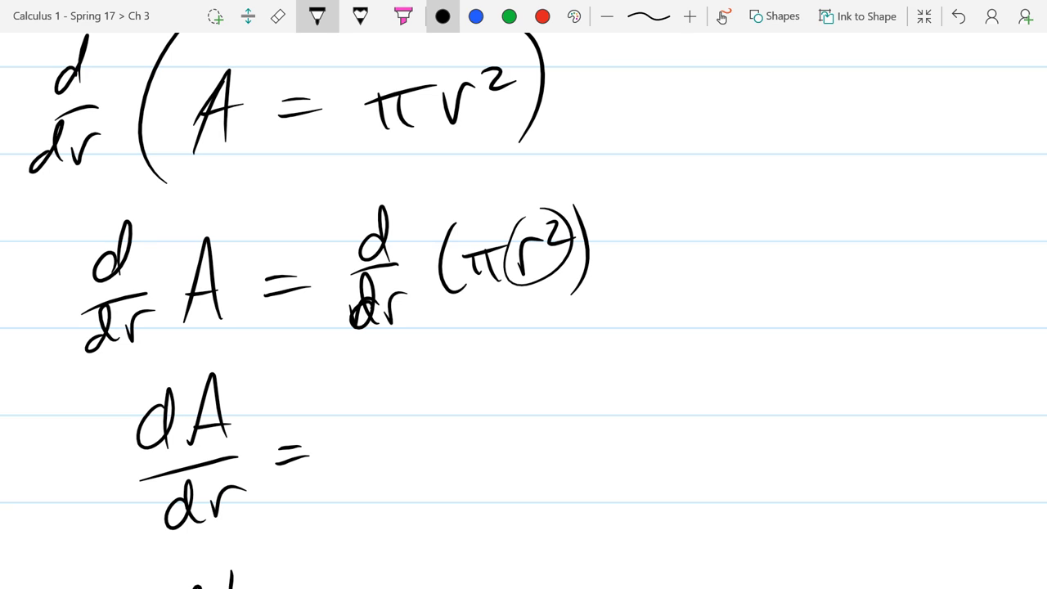
{"action": "left_click", "coordinate": [958, 16]}
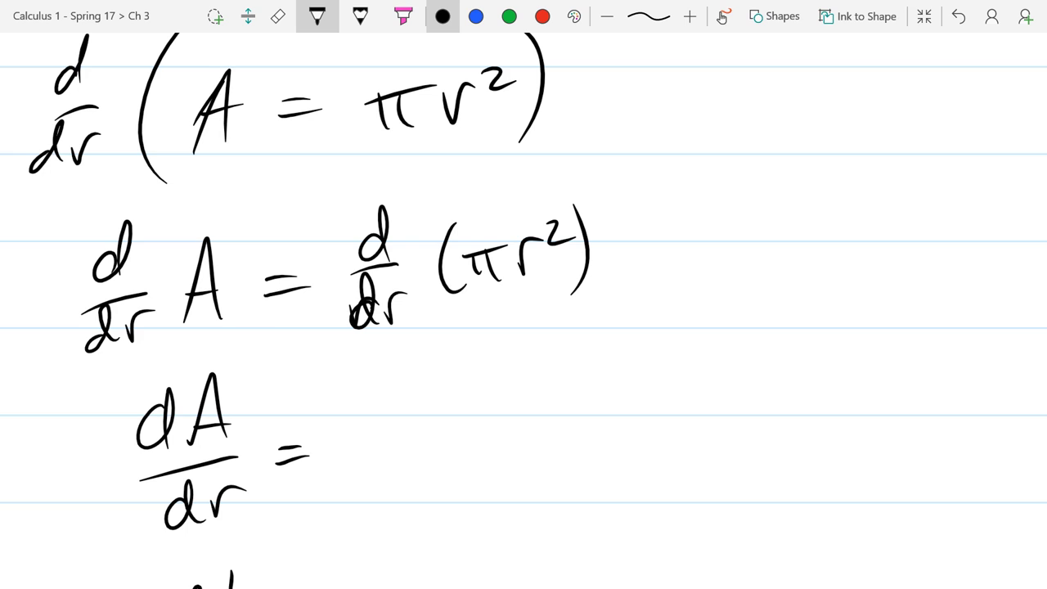
- Write π d/dr(r²) after dA/dr = on the second line
{"action": "mouse_move", "coordinate": [358, 440]}
{"action": "left_mouse_down"}
{"action": "mouse_move", "coordinate": [354, 468]}
{"action": "mouse_move", "coordinate": [383, 463]}
{"action": "mouse_move", "coordinate": [384, 435]}
{"action": "mouse_move", "coordinate": [454, 446]}
{"action": "left_mouse_up"}
{"action": "mouse_move", "coordinate": [435, 469]}
{"action": "left_mouse_down"}
{"action": "mouse_move", "coordinate": [444, 484]}
{"action": "mouse_move", "coordinate": [467, 458]}
{"action": "mouse_move", "coordinate": [487, 477]}
{"action": "left_mouse_up"}
{"action": "mouse_move", "coordinate": [502, 473]}
{"action": "left_mouse_down"}
{"action": "mouse_move", "coordinate": [524, 447]}
{"action": "mouse_move", "coordinate": [551, 446]}
{"action": "mouse_move", "coordinate": [556, 471]}
{"action": "left_mouse_up"}
{"action": "scroll", "coordinate": [736, 332], "scroll_direction": "down", "scroll_amount": 2}
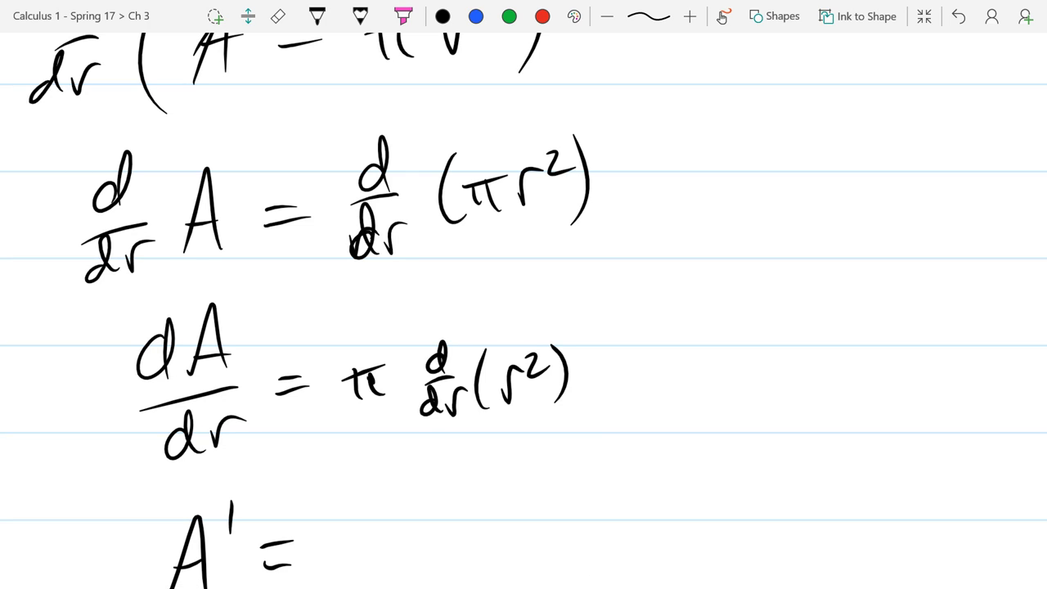
- Write 2r after A′ = on the third line
{"action": "mouse_move", "coordinate": [324, 533]}
{"action": "left_mouse_down"}
{"action": "mouse_move", "coordinate": [329, 521]}
{"action": "mouse_move", "coordinate": [385, 574]}
{"action": "mouse_move", "coordinate": [439, 530]}
{"action": "left_mouse_up"}
{"action": "scroll", "coordinate": [117, 385], "scroll_direction": "down", "scroll_amount": 3}
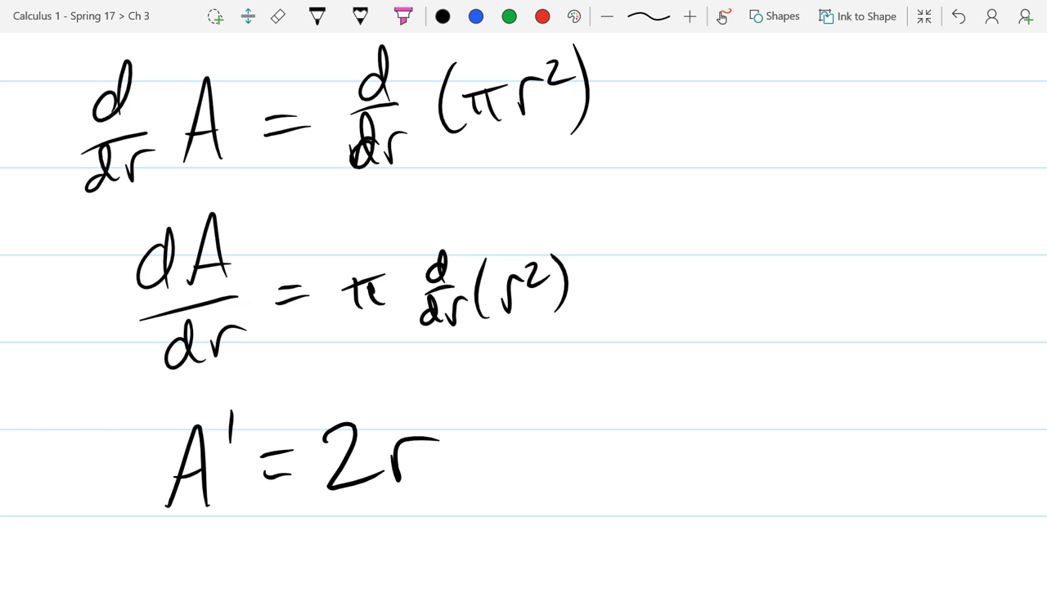
{"action": "scroll", "coordinate": [77, 362], "scroll_direction": "down", "scroll_amount": 1}
{"action": "scroll", "coordinate": [66, 339], "scroll_direction": "down", "scroll_amount": 2}
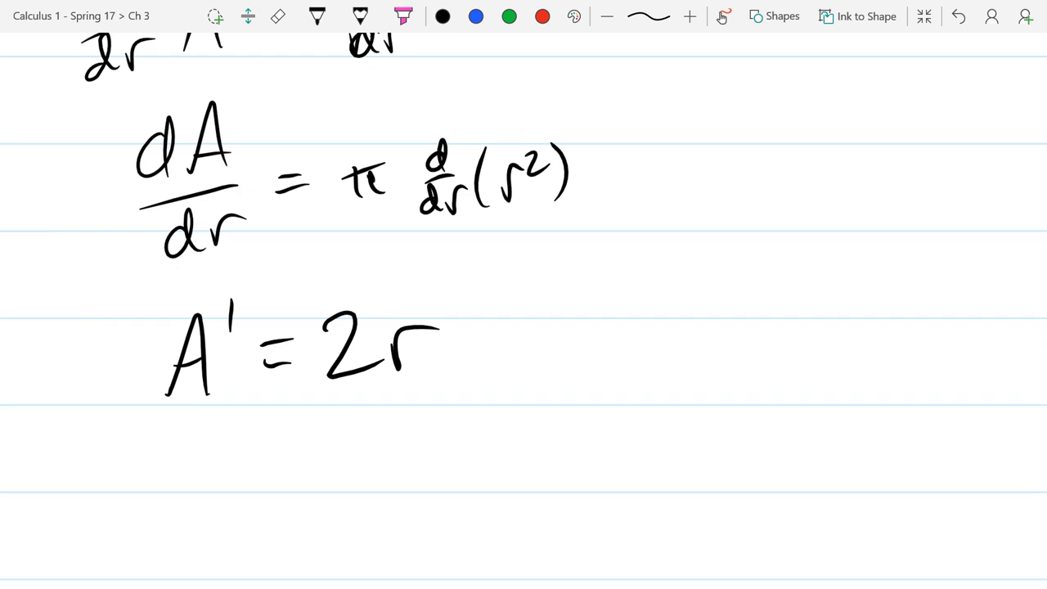
- Handwrite a new line reading dA/dr = 2r
{"action": "mouse_move", "coordinate": [190, 484]}
{"action": "left_mouse_down"}
{"action": "mouse_move", "coordinate": [176, 489]}
{"action": "mouse_move", "coordinate": [191, 500]}
{"action": "mouse_move", "coordinate": [234, 491]}
{"action": "left_mouse_up"}
{"action": "left_click_drag", "start_coordinate": [166, 529], "coordinate": [222, 513]}
{"action": "mouse_move", "coordinate": [195, 549]}
{"action": "left_mouse_down"}
{"action": "mouse_move", "coordinate": [200, 570]}
{"action": "mouse_move", "coordinate": [230, 552]}
{"action": "left_mouse_up"}
{"action": "left_click_drag", "start_coordinate": [258, 502], "coordinate": [279, 497]}
{"action": "left_click_drag", "start_coordinate": [256, 516], "coordinate": [286, 510]}
{"action": "scroll", "coordinate": [101, 295], "scroll_direction": "down", "scroll_amount": 2}
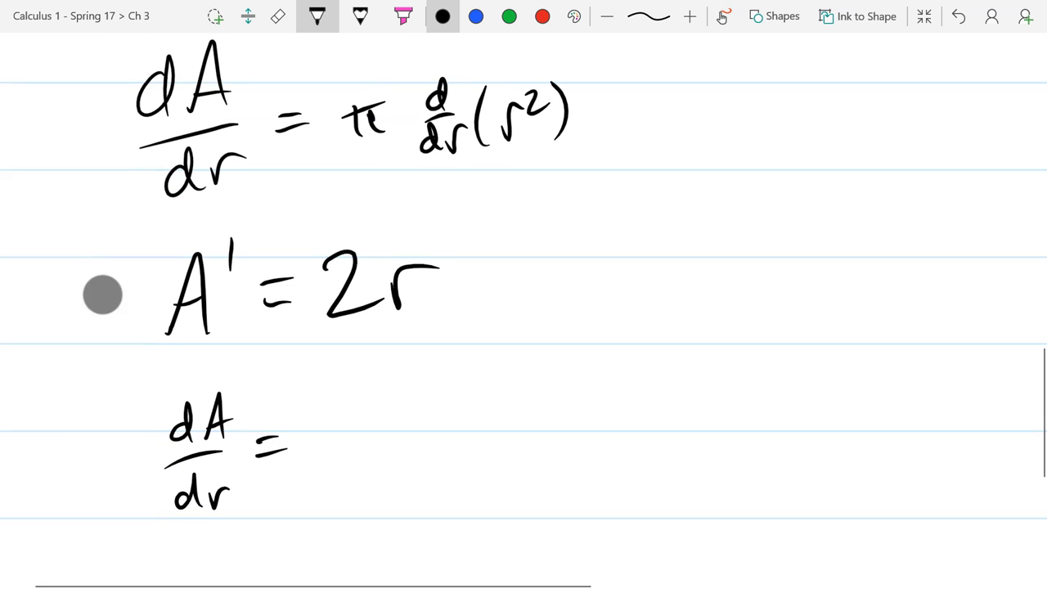
{"action": "mouse_move", "coordinate": [324, 416]}
{"action": "left_mouse_down"}
{"action": "mouse_move", "coordinate": [332, 410]}
{"action": "mouse_move", "coordinate": [372, 454]}
{"action": "left_mouse_up"}
{"action": "mouse_move", "coordinate": [378, 433]}
{"action": "left_mouse_down"}
{"action": "mouse_move", "coordinate": [382, 445]}
{"action": "mouse_move", "coordinate": [410, 418]}
{"action": "left_mouse_up"}
- Dismiss the touch keyboard, then erase the 2 in A′ = 2r and rewrite it as 2π
{"action": "scroll", "coordinate": [77, 229], "scroll_direction": "down", "scroll_amount": 2}
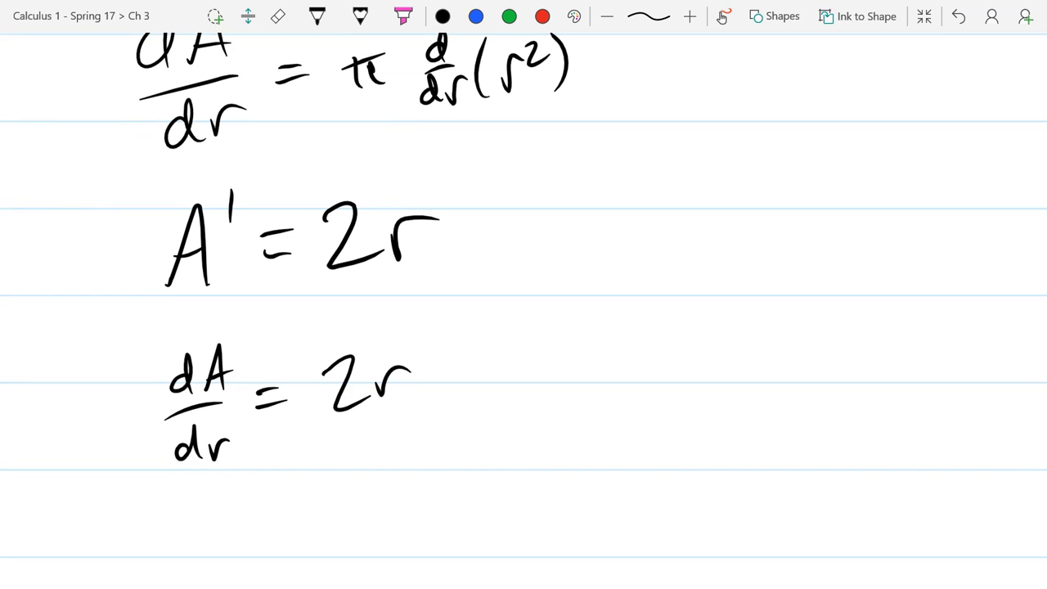
{"action": "left_click", "coordinate": [75, 304]}
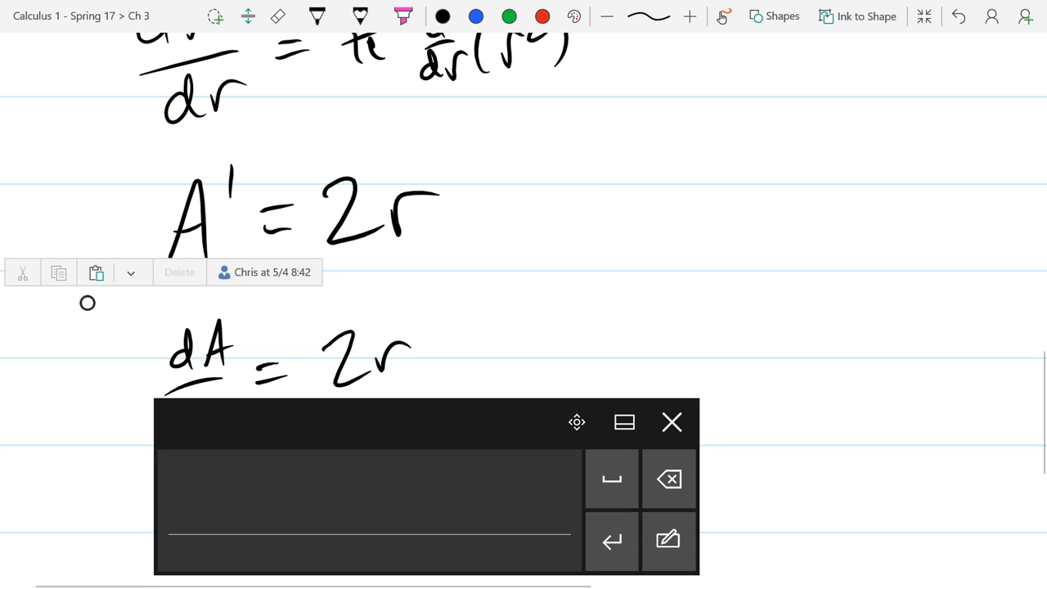
{"action": "left_click", "coordinate": [672, 421]}
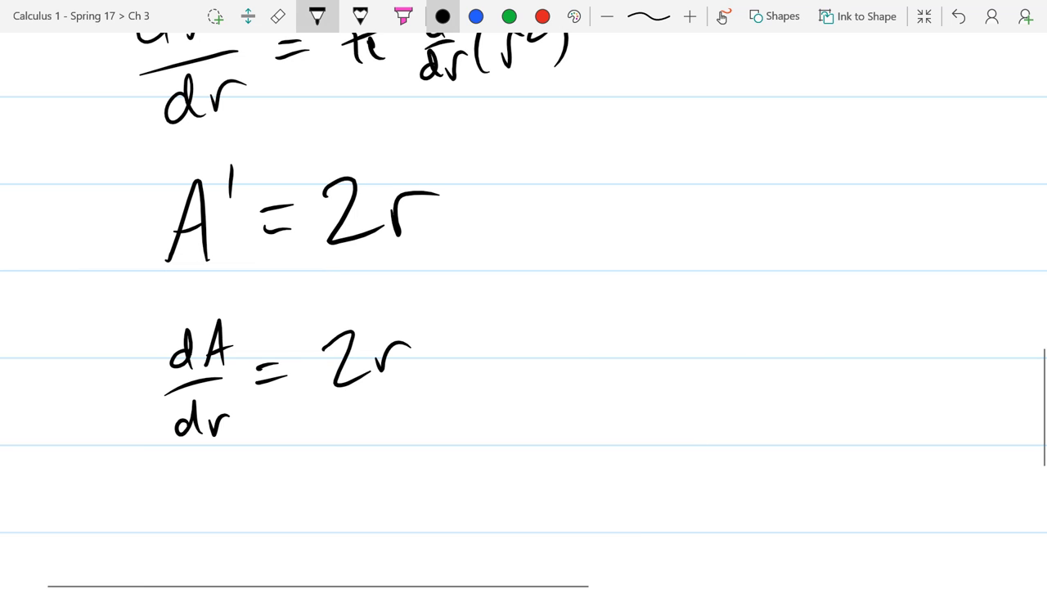
{"action": "scroll", "coordinate": [114, 318], "scroll_direction": "up", "scroll_amount": 5}
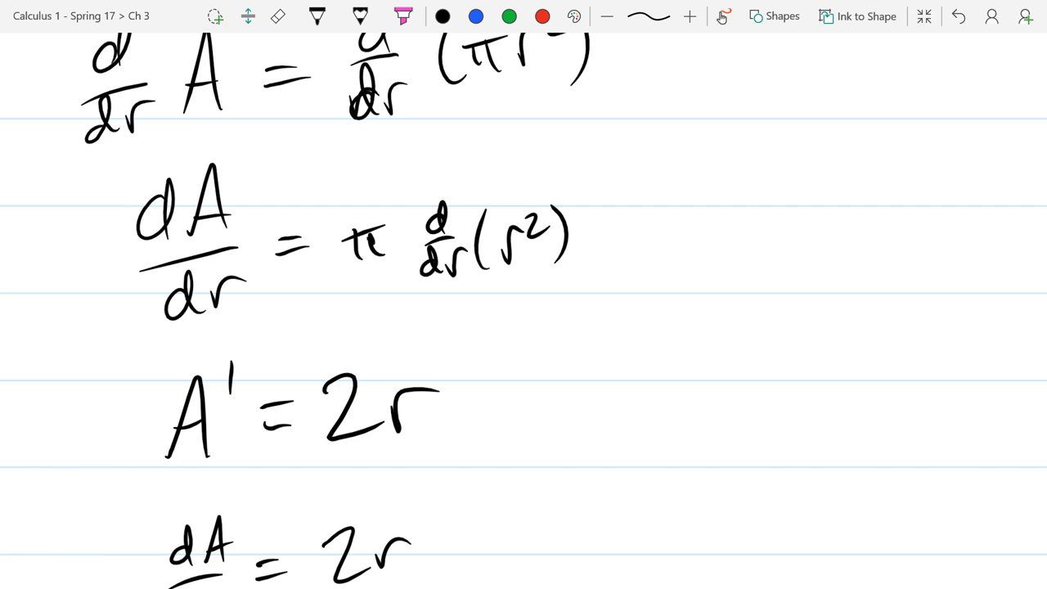
{"action": "left_click", "coordinate": [343, 409]}
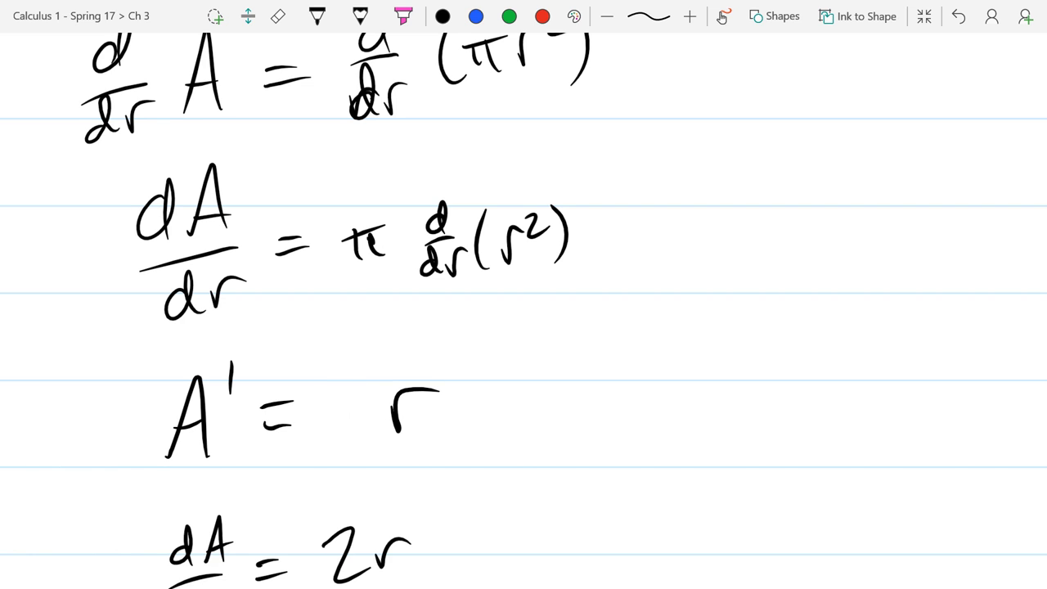
{"action": "mouse_move", "coordinate": [311, 397]}
{"action": "left_mouse_down"}
{"action": "mouse_move", "coordinate": [335, 435]}
{"action": "mouse_move", "coordinate": [365, 407]}
{"action": "left_mouse_up"}
{"action": "left_click_drag", "start_coordinate": [342, 410], "coordinate": [338, 432]}
{"action": "left_click_drag", "start_coordinate": [357, 409], "coordinate": [361, 430]}
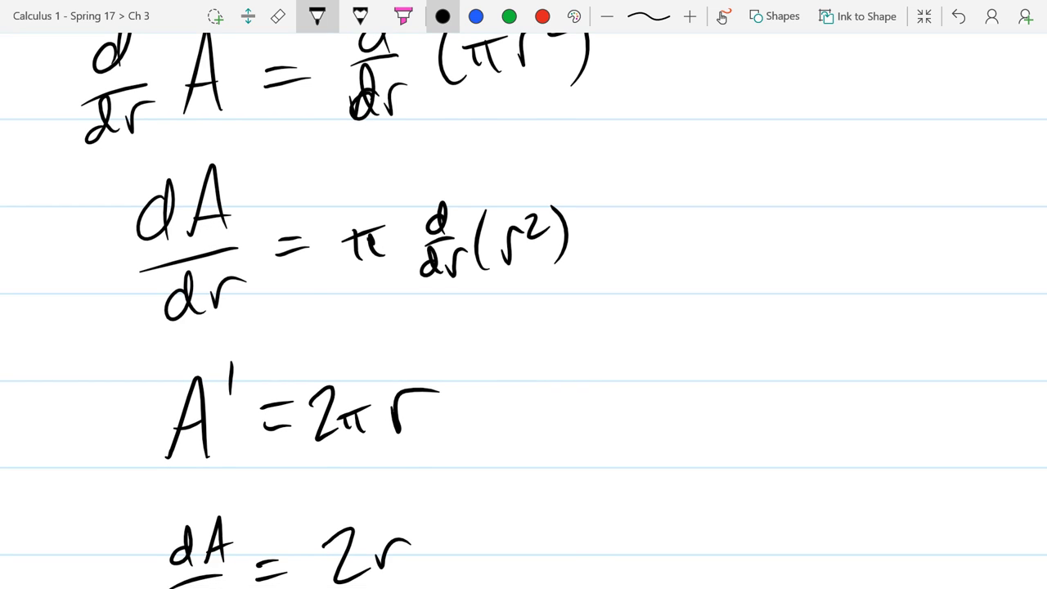
- Erase the r in dA/dr = 2r and rewrite the right side as 2πr
{"action": "scroll", "coordinate": [523, 327], "scroll_direction": "down", "scroll_amount": 4}
{"action": "left_click", "coordinate": [393, 385]}
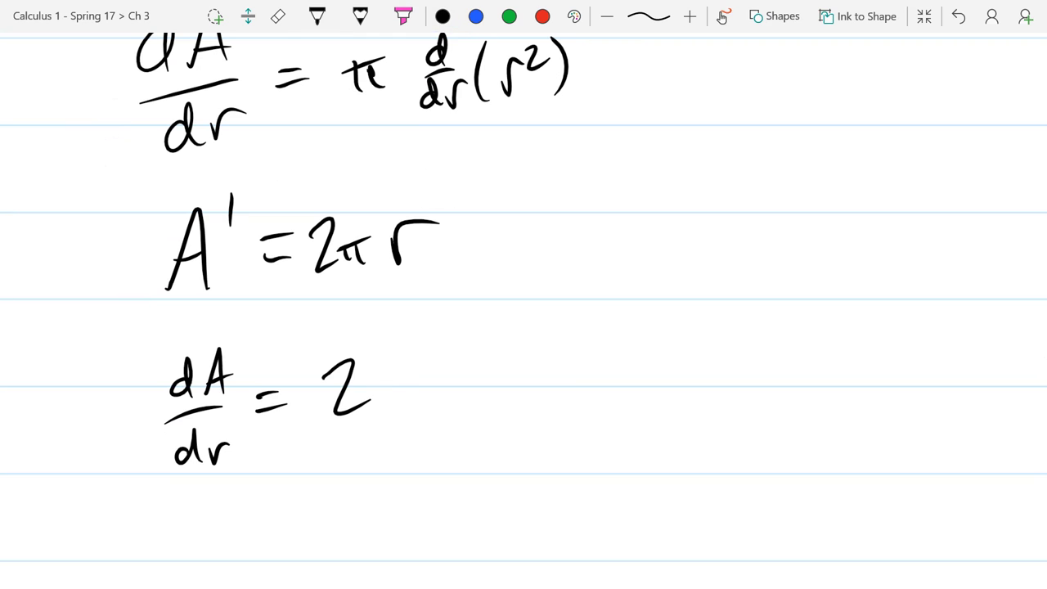
{"action": "mouse_move", "coordinate": [383, 378]}
{"action": "left_mouse_down"}
{"action": "mouse_move", "coordinate": [378, 412]}
{"action": "mouse_move", "coordinate": [401, 377]}
{"action": "left_mouse_up"}
{"action": "mouse_move", "coordinate": [396, 378]}
{"action": "left_mouse_down"}
{"action": "mouse_move", "coordinate": [394, 411]}
{"action": "mouse_move", "coordinate": [458, 368]}
{"action": "left_mouse_up"}
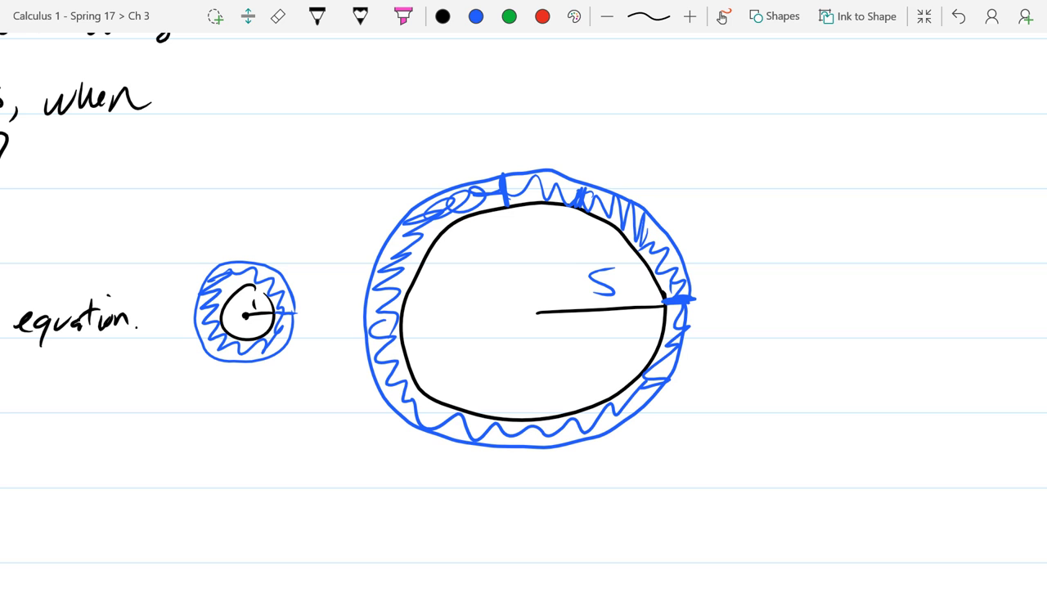
- Zoom out to show the question, circle sketches and full derivation on one screen
{"action": "left_click_drag", "start_coordinate": [101, 449], "coordinate": [220, 451]}
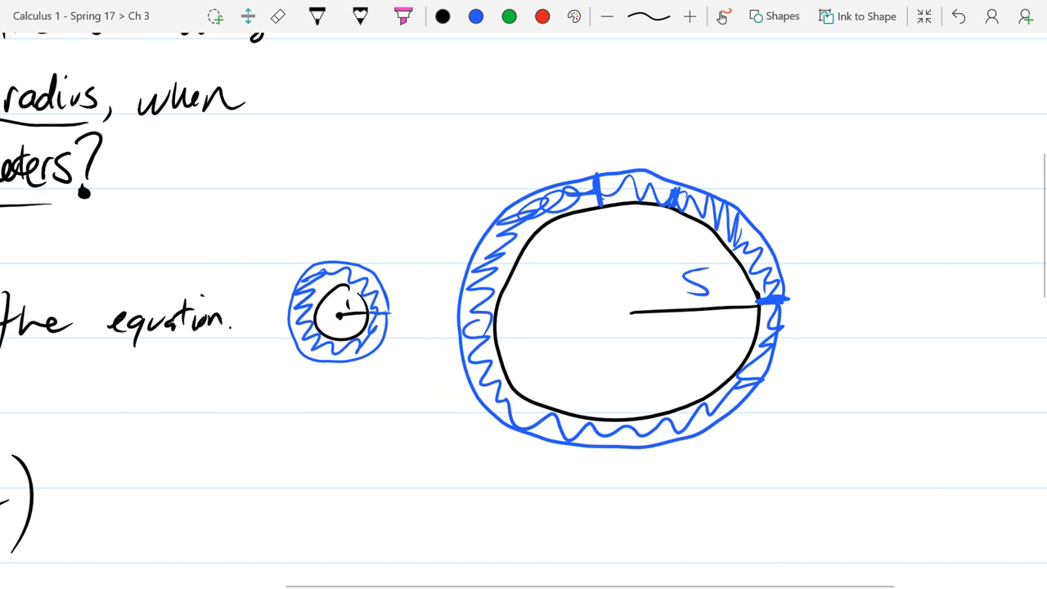
{"action": "scroll", "coordinate": [260, 277], "scroll_direction": "down", "scroll_amount": 3}
{"action": "scroll", "coordinate": [260, 277], "scroll_direction": "down", "scroll_amount": 2}
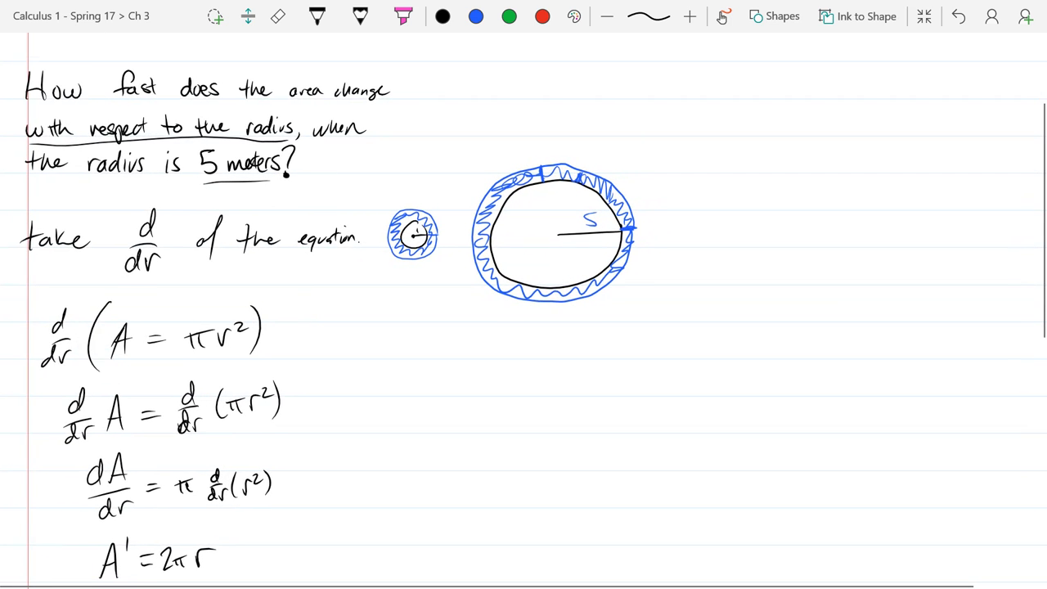
- Zoom in, erase 2π in A′ = 2πr and rewrite it as A′ = π2r
{"action": "scroll", "coordinate": [92, 339], "scroll_direction": "up", "scroll_amount": 2}
{"action": "left_click_drag", "start_coordinate": [92, 339], "coordinate": [88, 288]}
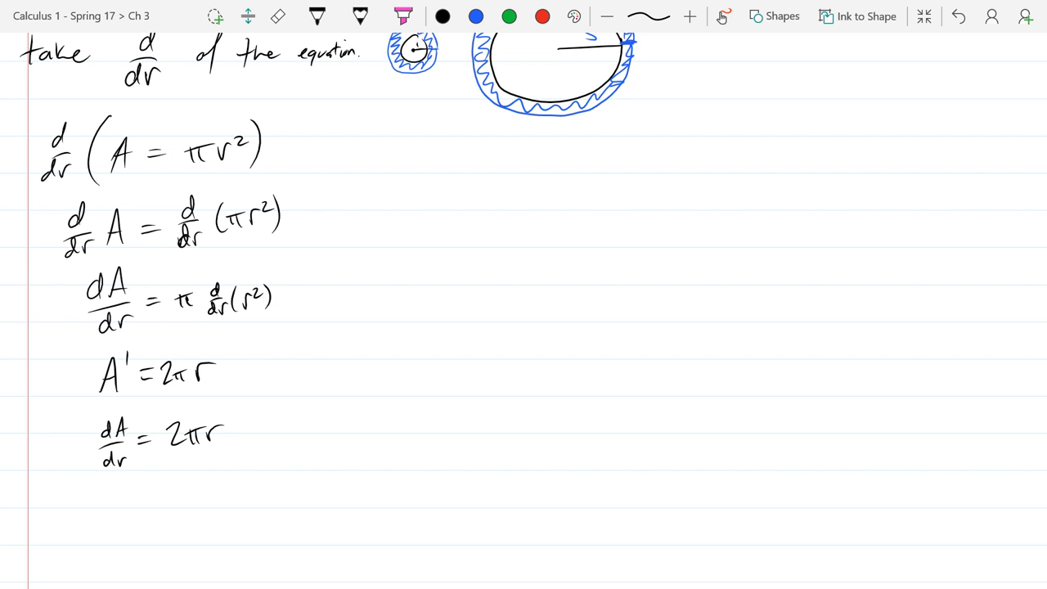
{"action": "scroll", "coordinate": [63, 341], "scroll_direction": "up", "scroll_amount": 3}
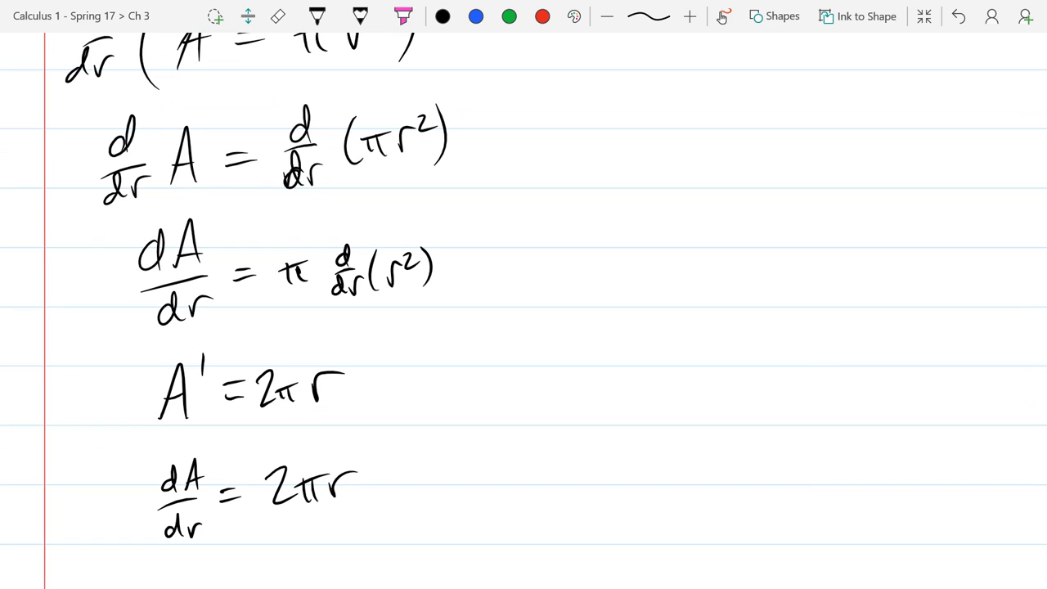
{"action": "left_click_drag", "start_coordinate": [260, 385], "coordinate": [296, 391]}
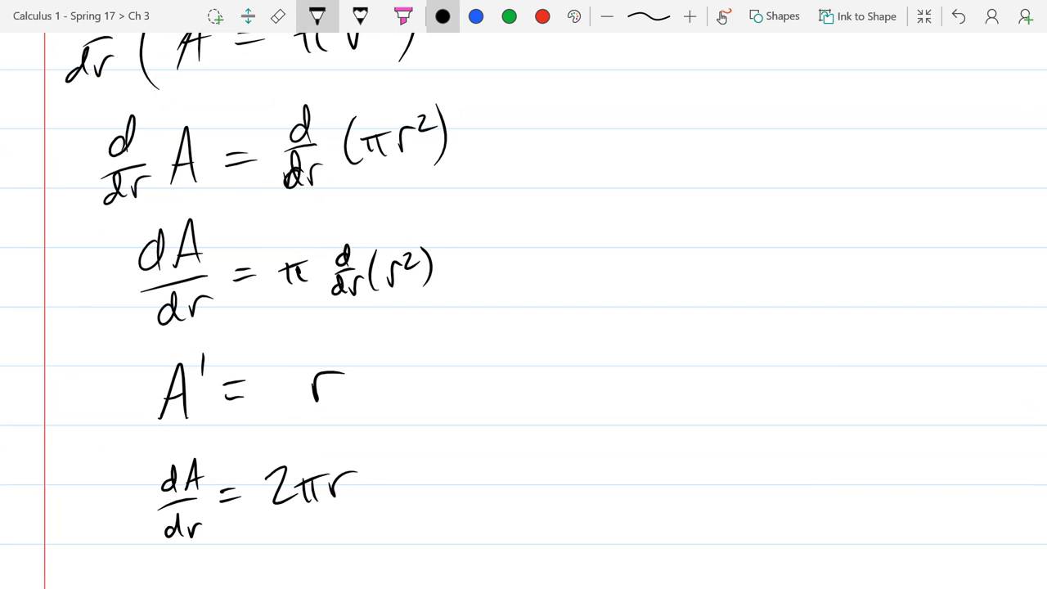
{"action": "mouse_move", "coordinate": [263, 386]}
{"action": "left_mouse_down"}
{"action": "mouse_move", "coordinate": [261, 407]}
{"action": "mouse_move", "coordinate": [273, 406]}
{"action": "left_mouse_up"}
{"action": "mouse_move", "coordinate": [250, 394]}
{"action": "left_mouse_down"}
{"action": "mouse_move", "coordinate": [280, 383]}
{"action": "mouse_move", "coordinate": [285, 407]}
{"action": "mouse_move", "coordinate": [306, 402]}
{"action": "left_mouse_up"}
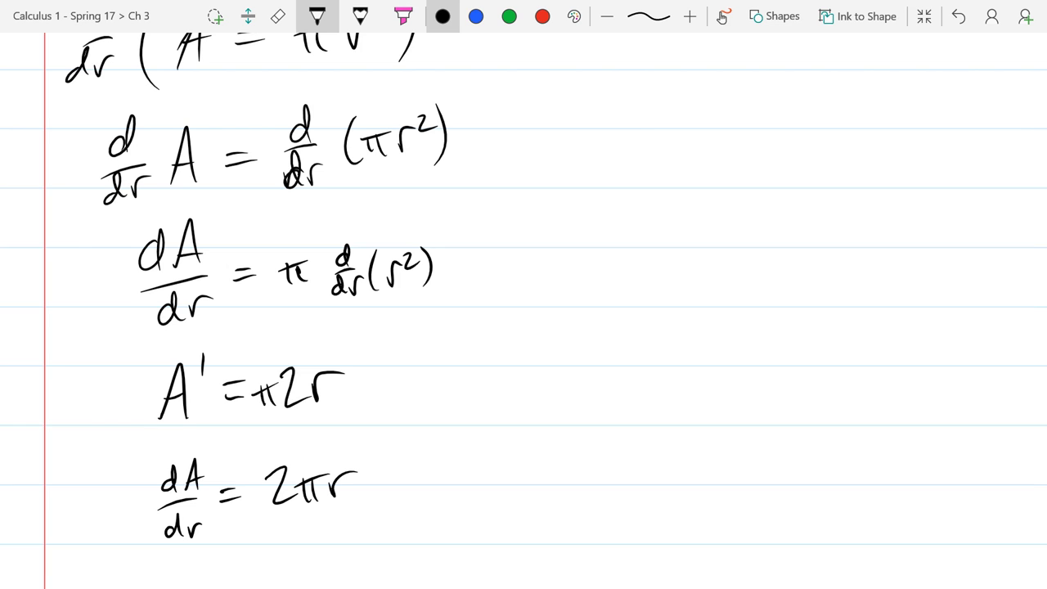
- Circle the r² inside (πr²), then undo the circle with Ctrl+Z
{"action": "scroll", "coordinate": [254, 319], "scroll_direction": "up", "scroll_amount": 5}
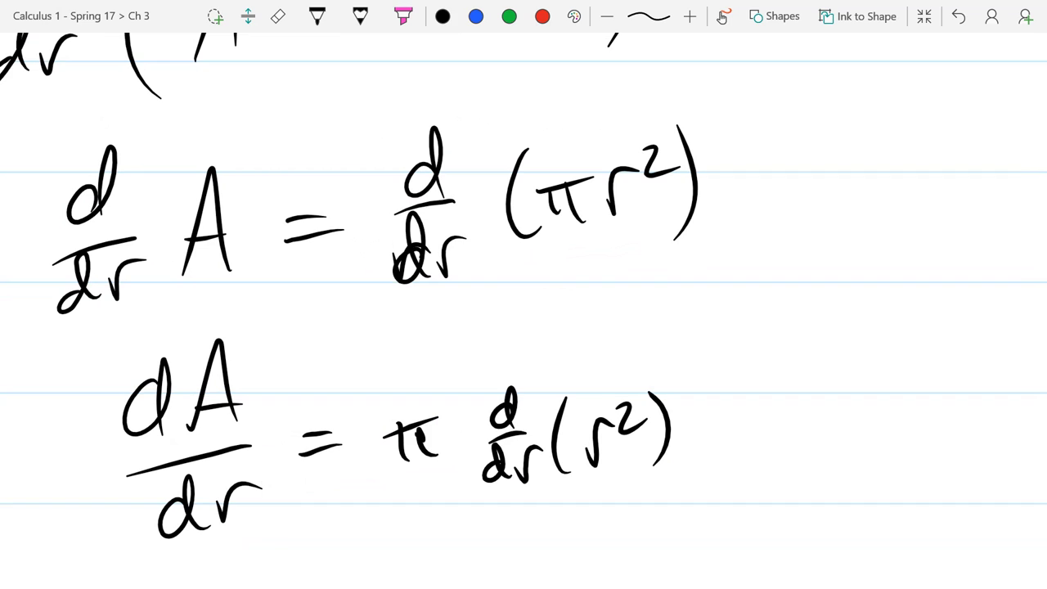
{"action": "mouse_move", "coordinate": [649, 131]}
{"action": "left_mouse_down"}
{"action": "mouse_move", "coordinate": [581, 219]}
{"action": "mouse_move", "coordinate": [666, 143]}
{"action": "left_mouse_up"}
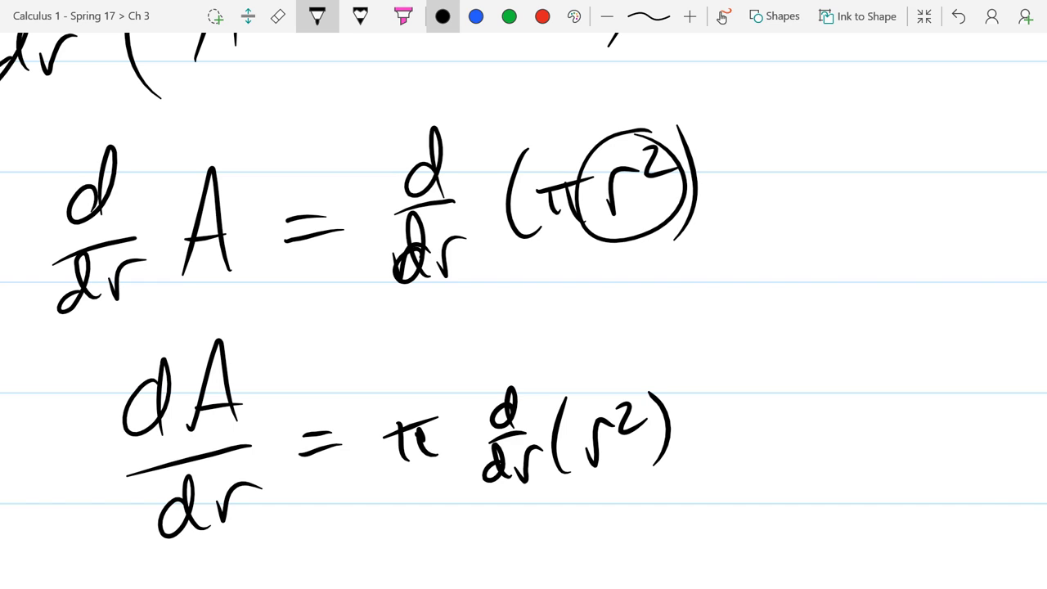
{"action": "key", "text": "ctrl+z"}
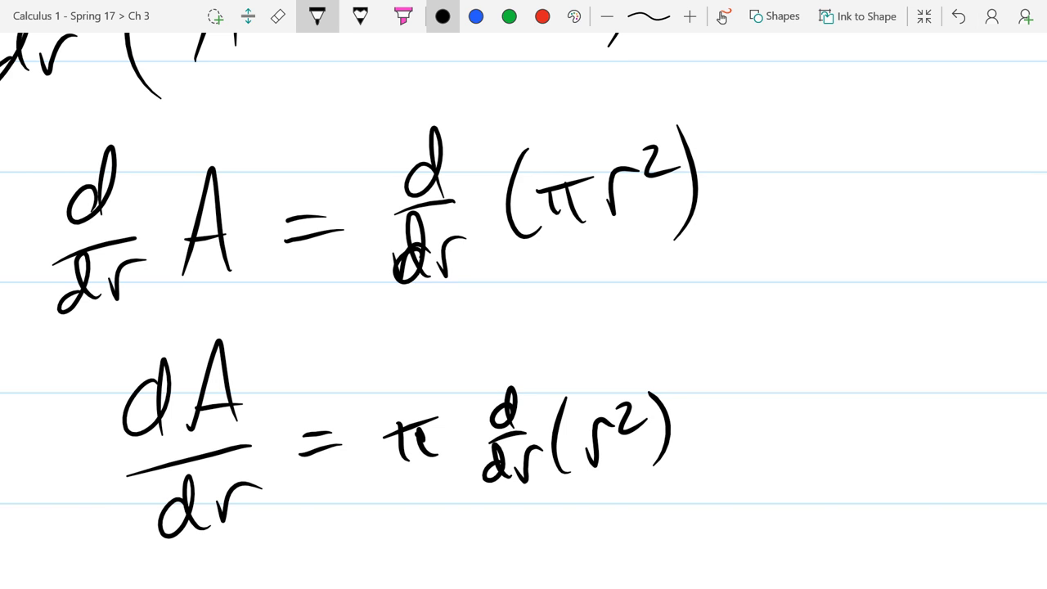
{"action": "scroll", "coordinate": [523, 294], "scroll_direction": "up", "scroll_amount": 3}
- Start writing sin( beside the derivation, then undo those strokes
{"action": "scroll", "coordinate": [524, 294], "scroll_direction": "right", "scroll_amount": 4}
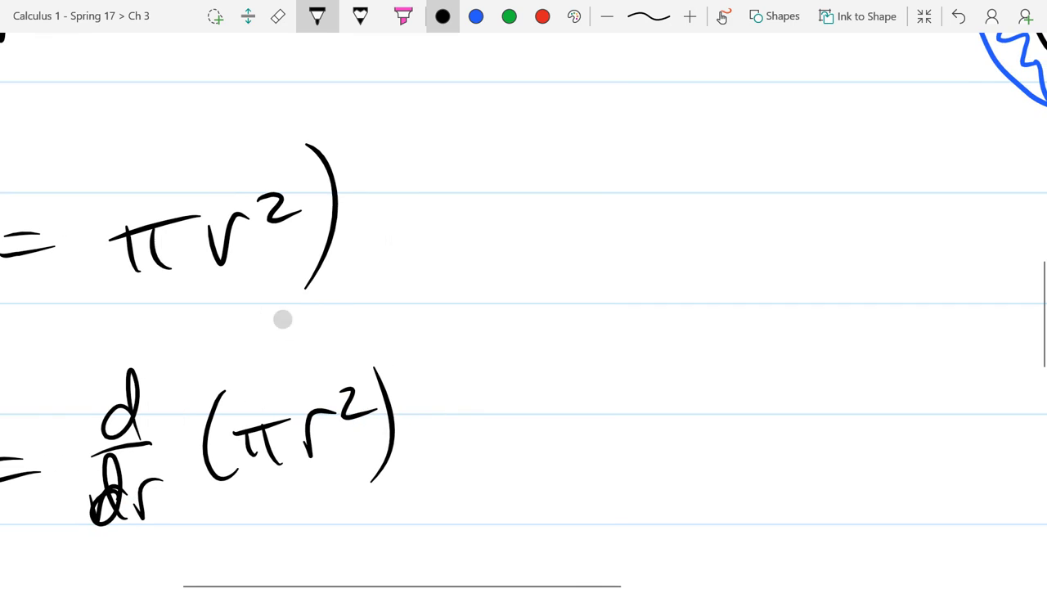
{"action": "mouse_move", "coordinate": [712, 294]}
{"action": "left_mouse_down"}
{"action": "mouse_move", "coordinate": [699, 326]}
{"action": "mouse_move", "coordinate": [729, 322]}
{"action": "left_mouse_up"}
{"action": "left_click_drag", "start_coordinate": [740, 322], "coordinate": [765, 323]}
{"action": "mouse_move", "coordinate": [788, 283]}
{"action": "left_mouse_down"}
{"action": "mouse_move", "coordinate": [778, 307]}
{"action": "mouse_move", "coordinate": [790, 316]}
{"action": "left_mouse_up"}
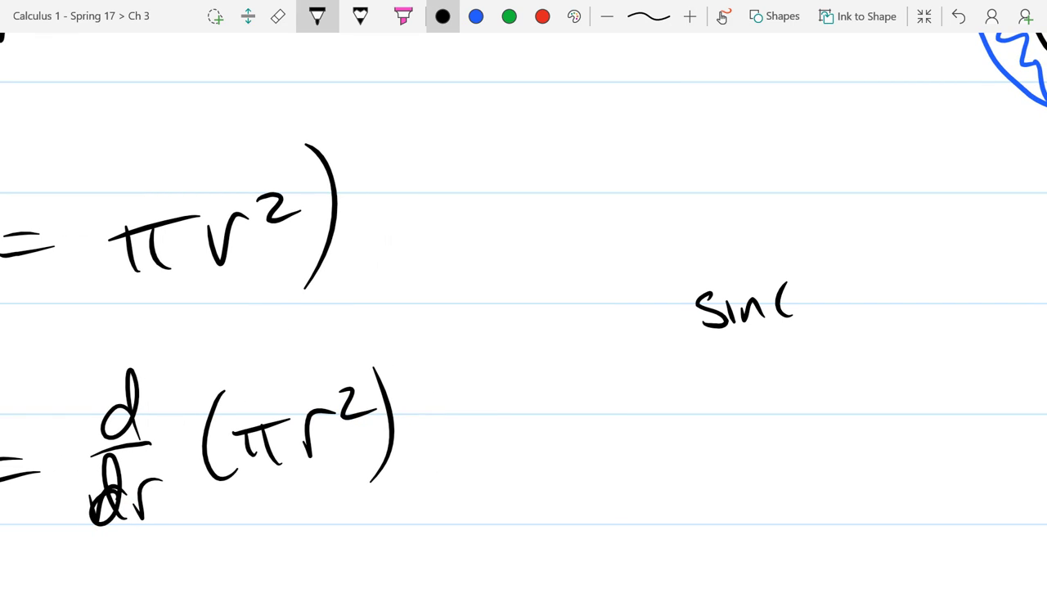
{"action": "left_click", "coordinate": [958, 16]}
{"action": "left_click", "coordinate": [958, 16]}
{"action": "left_click", "coordinate": [957, 16]}
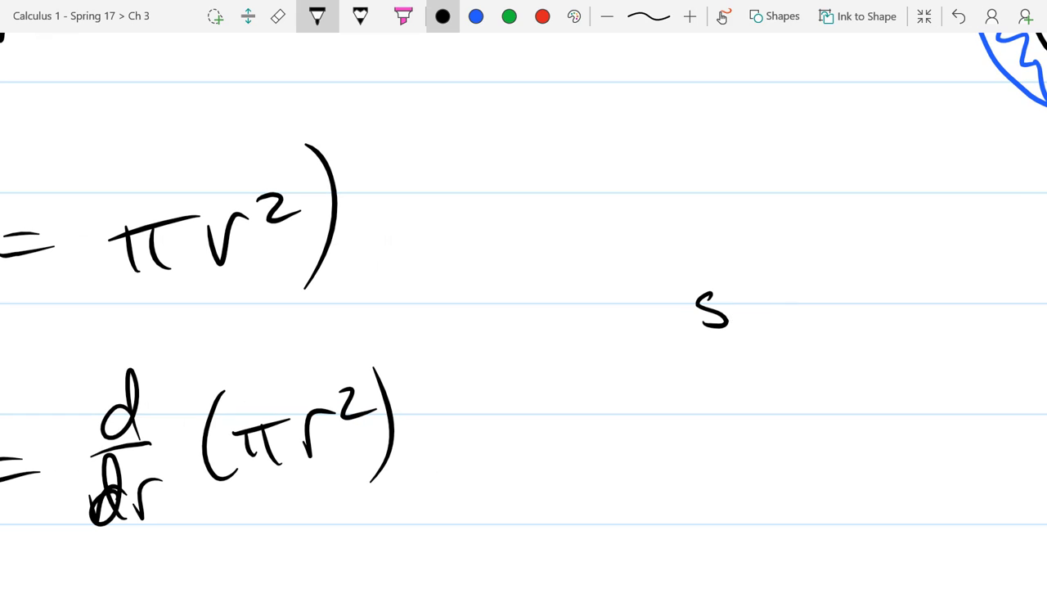
{"action": "left_click", "coordinate": [958, 16]}
- Handwrite d/dx (r³−1)r² to the right of the derivation
{"action": "mouse_move", "coordinate": [697, 282]}
{"action": "left_mouse_down"}
{"action": "mouse_move", "coordinate": [730, 314]}
{"action": "mouse_move", "coordinate": [749, 275]}
{"action": "mouse_move", "coordinate": [808, 284]}
{"action": "left_mouse_up"}
{"action": "left_click_drag", "start_coordinate": [820, 262], "coordinate": [821, 308]}
{"action": "left_click_drag", "start_coordinate": [849, 245], "coordinate": [839, 327]}
{"action": "left_click_drag", "start_coordinate": [708, 239], "coordinate": [670, 327]}
{"action": "mouse_move", "coordinate": [880, 310]}
{"action": "left_mouse_down"}
{"action": "mouse_move", "coordinate": [908, 275]}
{"action": "mouse_move", "coordinate": [955, 274]}
{"action": "left_mouse_up"}
{"action": "left_click_drag", "start_coordinate": [631, 260], "coordinate": [593, 353]}
{"action": "left_click_drag", "start_coordinate": [618, 308], "coordinate": [612, 335]}
{"action": "left_click_drag", "start_coordinate": [632, 324], "coordinate": [659, 349]}
{"action": "left_click_drag", "start_coordinate": [654, 327], "coordinate": [641, 359]}
{"action": "scroll", "coordinate": [547, 126], "scroll_direction": "right", "scroll_amount": 5}
- Add a not-equal sign followed by (r³−1)
{"action": "mouse_move", "coordinate": [787, 280]}
{"action": "left_mouse_down"}
{"action": "mouse_move", "coordinate": [803, 276]}
{"action": "mouse_move", "coordinate": [810, 291]}
{"action": "left_mouse_up"}
{"action": "left_click_drag", "start_coordinate": [816, 246], "coordinate": [784, 348]}
{"action": "mouse_move", "coordinate": [842, 271]}
{"action": "left_mouse_down"}
{"action": "mouse_move", "coordinate": [873, 263]}
{"action": "mouse_move", "coordinate": [919, 278]}
{"action": "left_mouse_up"}
{"action": "left_click_drag", "start_coordinate": [926, 263], "coordinate": [928, 288]}
{"action": "mouse_move", "coordinate": [962, 242]}
{"action": "left_mouse_down"}
{"action": "mouse_move", "coordinate": [972, 278]}
{"action": "mouse_move", "coordinate": [937, 306]}
{"action": "left_mouse_up"}
{"action": "left_click_drag", "start_coordinate": [856, 238], "coordinate": [847, 309]}
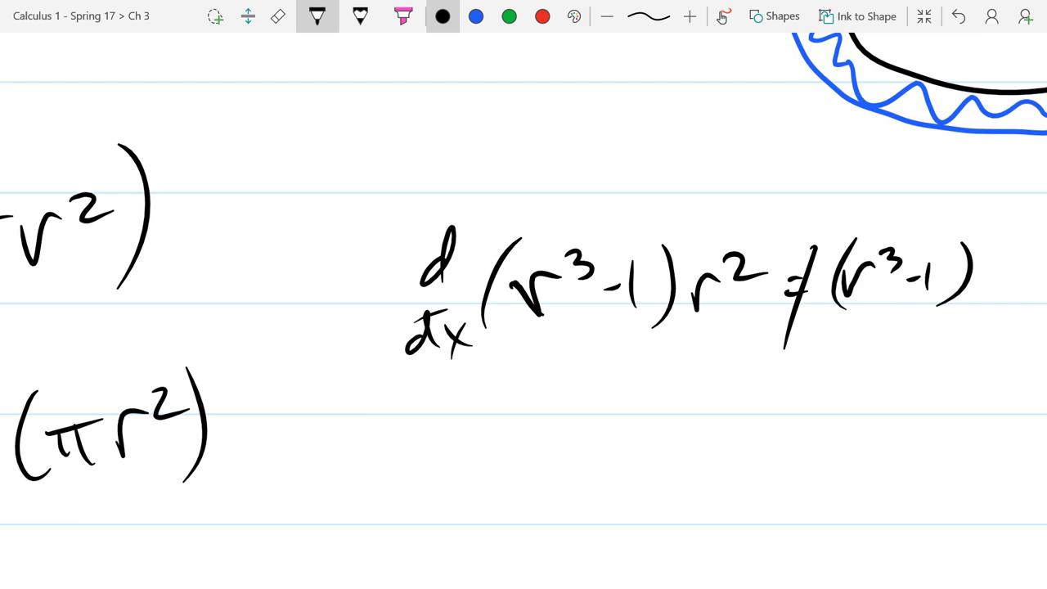
- Finish the right side with d/dr r² and zoom back out
{"action": "left_click_drag", "start_coordinate": [1001, 265], "coordinate": [986, 282]}
{"action": "left_click_drag", "start_coordinate": [1007, 242], "coordinate": [1003, 279]}
{"action": "left_click_drag", "start_coordinate": [976, 296], "coordinate": [1010, 283]}
{"action": "left_click_drag", "start_coordinate": [981, 318], "coordinate": [964, 334]}
{"action": "mouse_move", "coordinate": [990, 296]}
{"action": "left_mouse_down"}
{"action": "mouse_move", "coordinate": [981, 329]}
{"action": "mouse_move", "coordinate": [1018, 301]}
{"action": "left_mouse_up"}
{"action": "scroll", "coordinate": [610, 158], "scroll_direction": "right", "scroll_amount": 5}
{"action": "left_click_drag", "start_coordinate": [795, 268], "coordinate": [867, 268]}
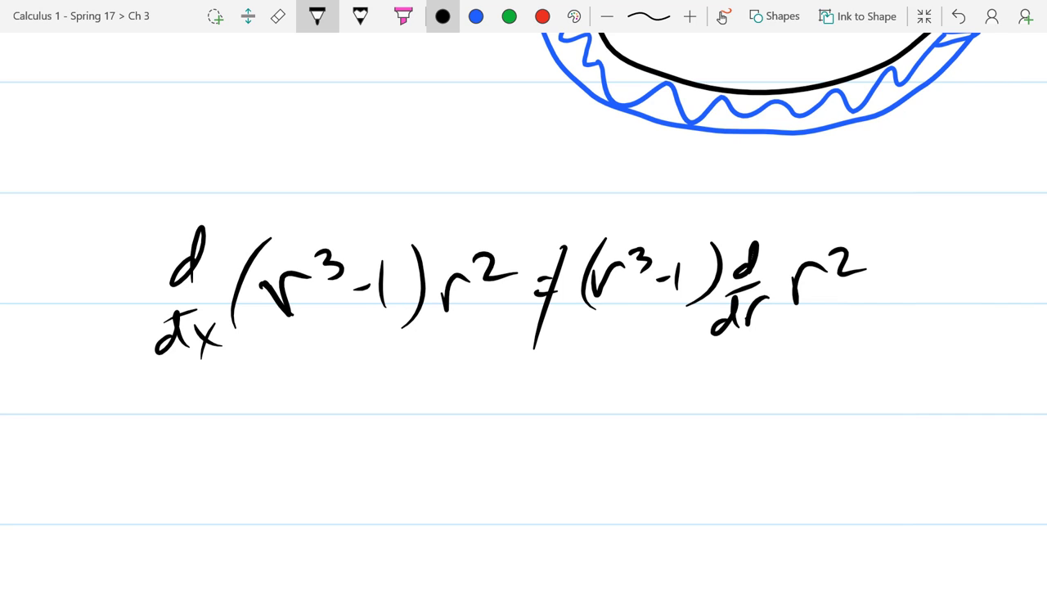
{"action": "scroll", "coordinate": [147, 275], "scroll_direction": "left", "scroll_amount": 2}
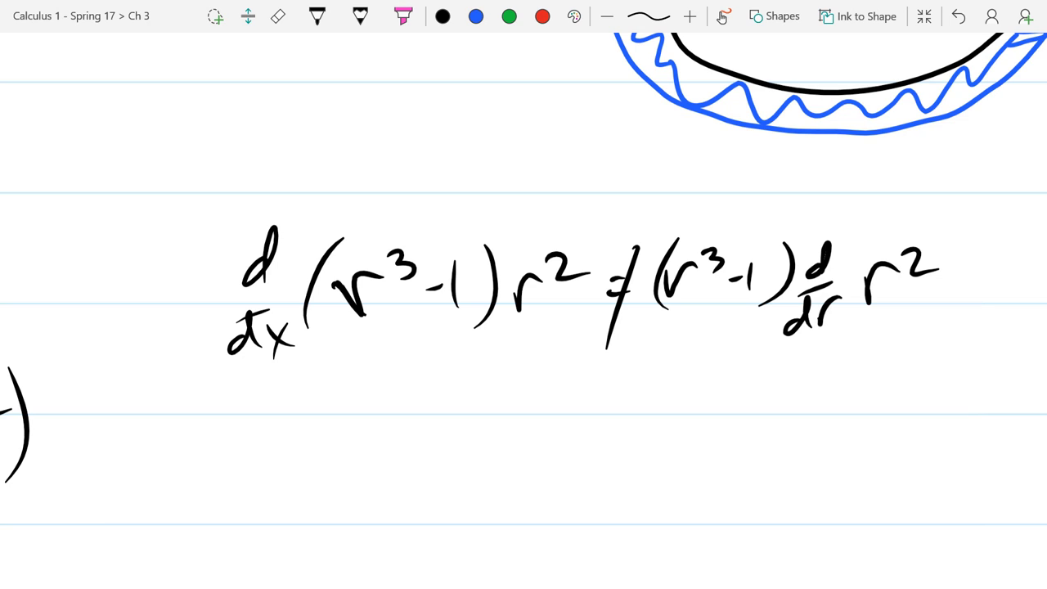
{"action": "scroll", "coordinate": [204, 343], "scroll_direction": "down", "scroll_amount": 5}
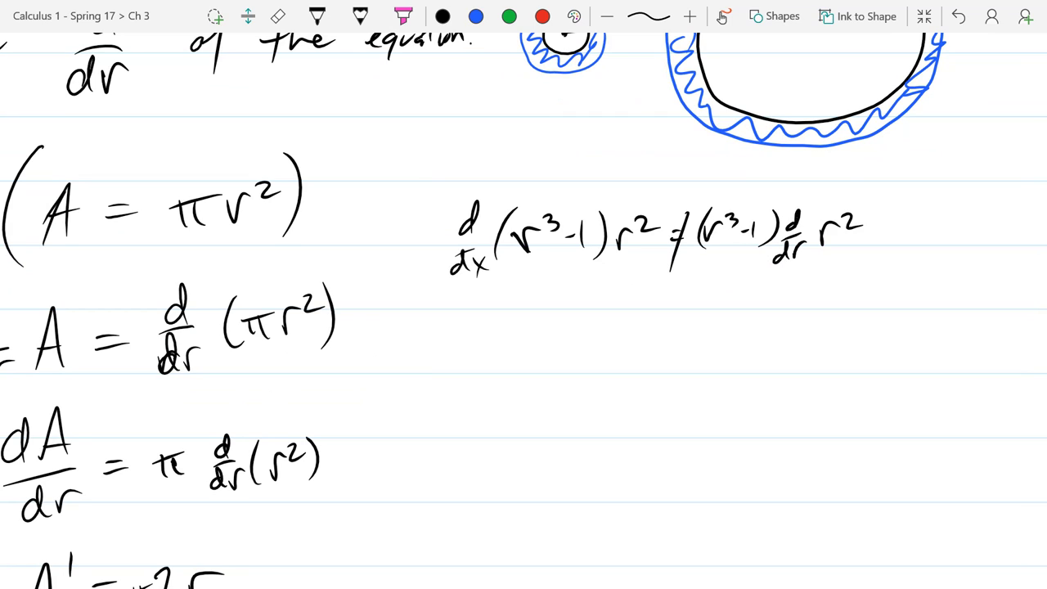
- Erase the d/dx(r³−1)r² comparison and pan back to the derivation from 'take d/dr of the equation'
{"action": "left_click", "coordinate": [317, 16]}
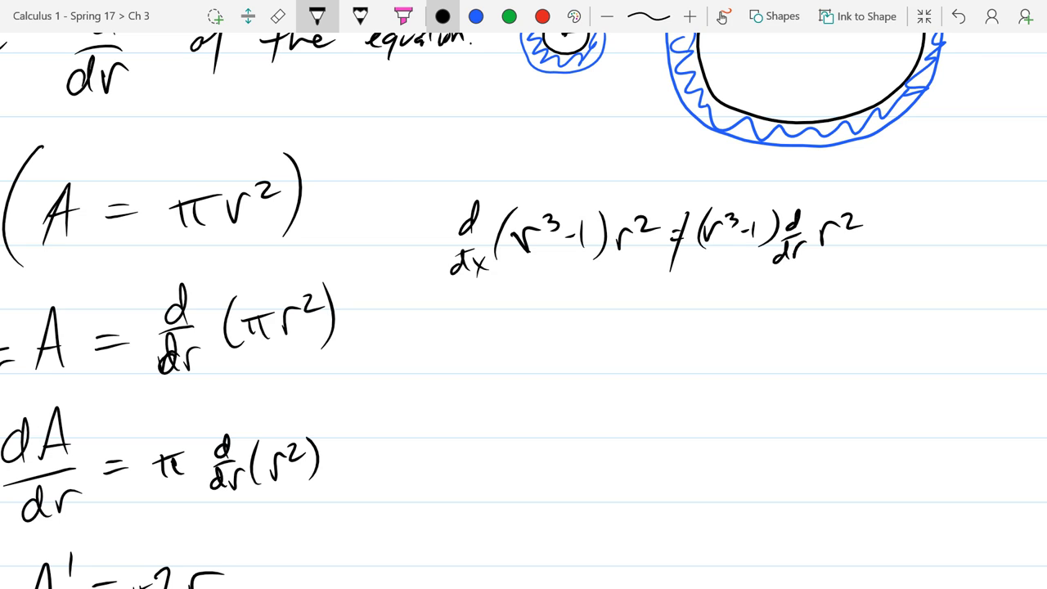
{"action": "mouse_move", "coordinate": [454, 261]}
{"action": "left_mouse_down"}
{"action": "mouse_move", "coordinate": [540, 245]}
{"action": "mouse_move", "coordinate": [817, 245]}
{"action": "mouse_move", "coordinate": [864, 229]}
{"action": "left_mouse_up"}
{"action": "left_click_drag", "start_coordinate": [705, 229], "coordinate": [793, 219]}
{"action": "left_click_drag", "start_coordinate": [0, 503], "coordinate": [141, 299]}
{"action": "left_click_drag", "start_coordinate": [81, 314], "coordinate": [90, 237]}
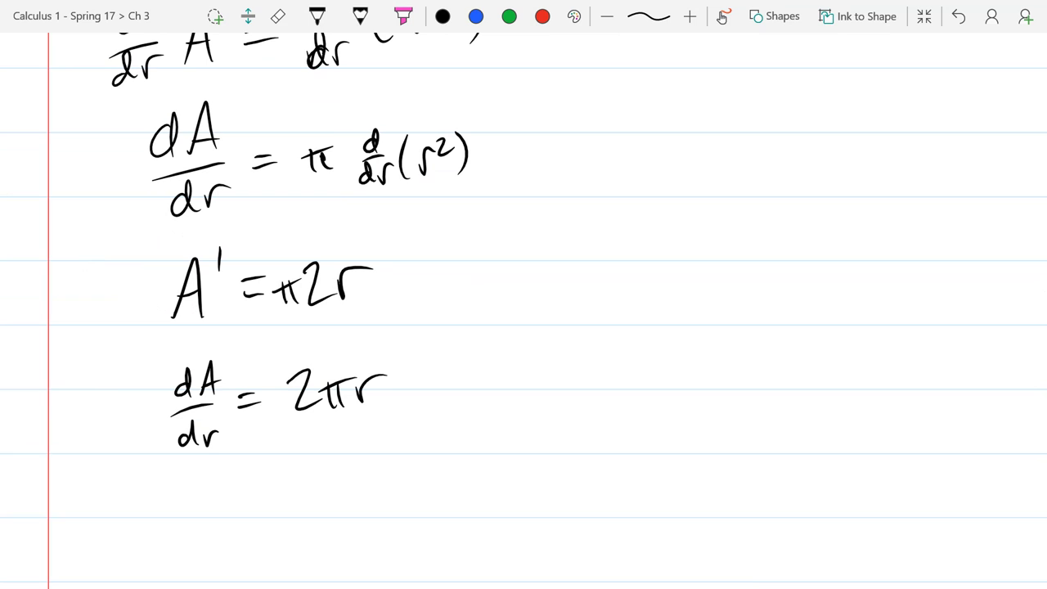
{"action": "left_click_drag", "start_coordinate": [103, 159], "coordinate": [103, 543]}
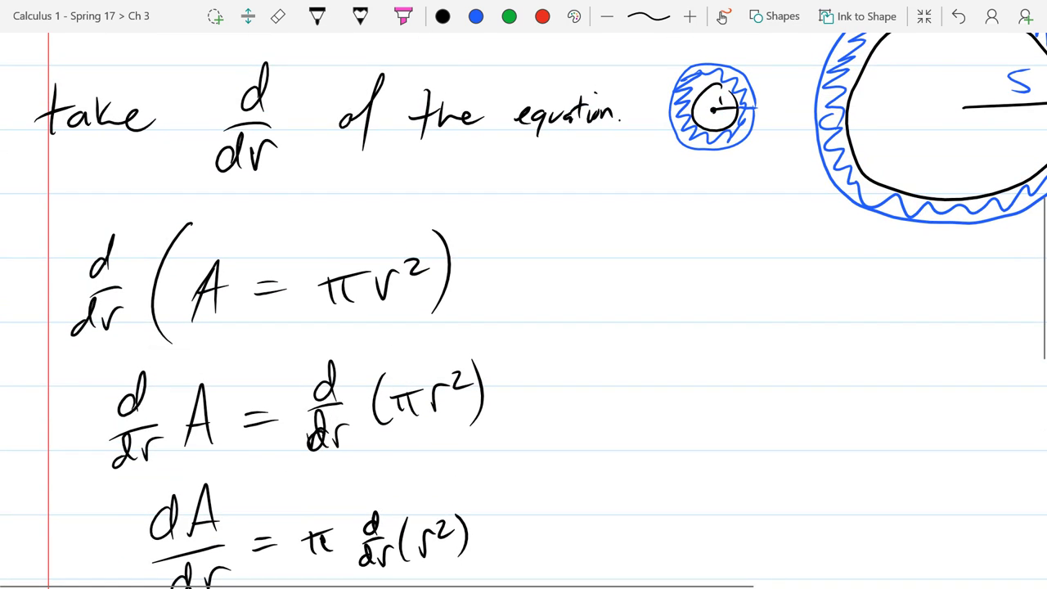
{"action": "left_click_drag", "start_coordinate": [111, 171], "coordinate": [174, 125]}
{"action": "left_click_drag", "start_coordinate": [98, 205], "coordinate": [101, 239]}
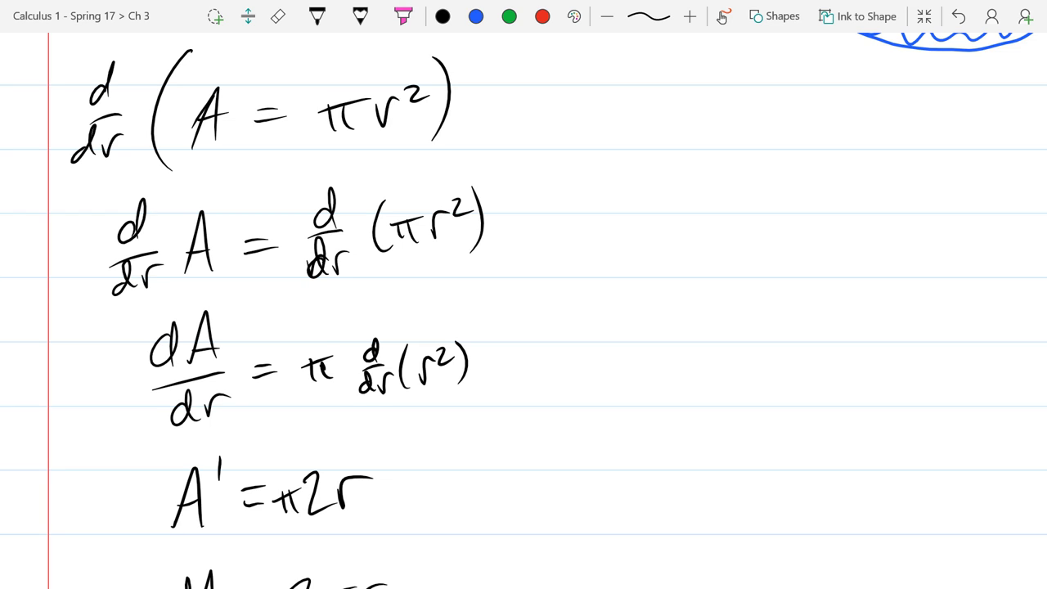
- Switch to green ink and draw d/d with a placeholder box beside the derivation
{"action": "left_click", "coordinate": [318, 15]}
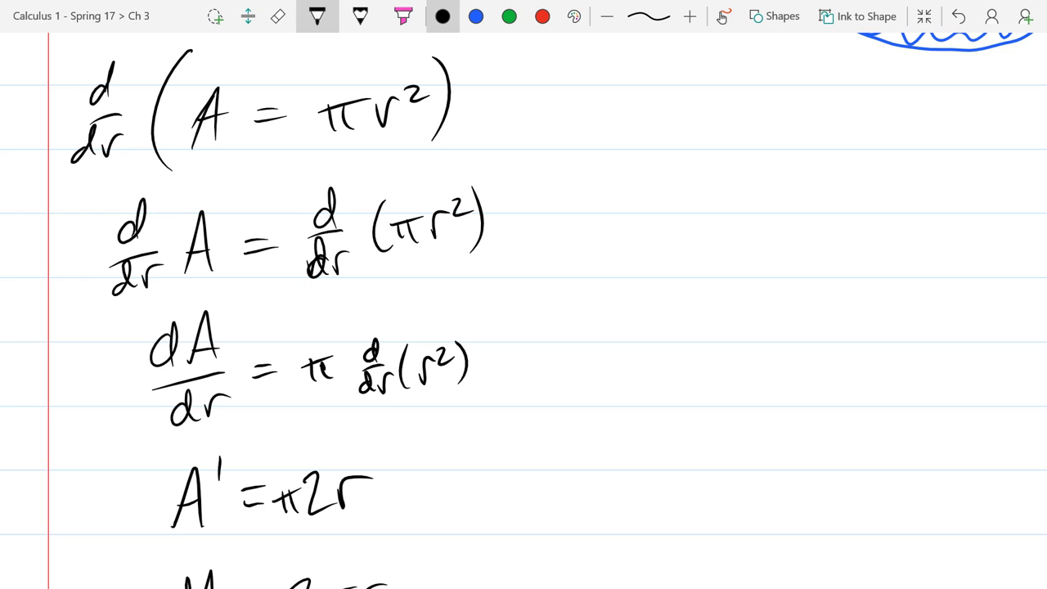
{"action": "left_click", "coordinate": [508, 15]}
{"action": "left_click_drag", "start_coordinate": [701, 182], "coordinate": [714, 211]}
{"action": "left_click_drag", "start_coordinate": [652, 237], "coordinate": [746, 218]}
{"action": "mouse_move", "coordinate": [685, 260]}
{"action": "left_mouse_down"}
{"action": "mouse_move", "coordinate": [689, 293]}
{"action": "mouse_move", "coordinate": [708, 287]}
{"action": "left_mouse_up"}
{"action": "left_click_drag", "start_coordinate": [706, 244], "coordinate": [707, 289]}
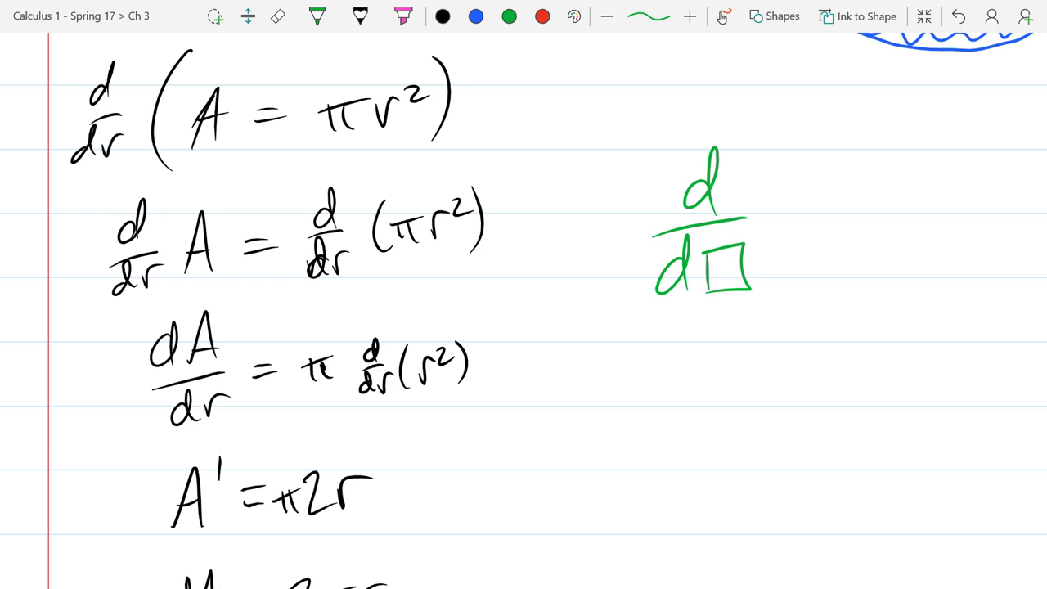
- Erase the green d/d□ placeholder and switch back to the black pen
{"action": "mouse_move", "coordinate": [713, 164]}
{"action": "left_mouse_down"}
{"action": "mouse_move", "coordinate": [736, 266]}
{"action": "mouse_move", "coordinate": [671, 270]}
{"action": "left_mouse_up"}
{"action": "left_click", "coordinate": [318, 16]}
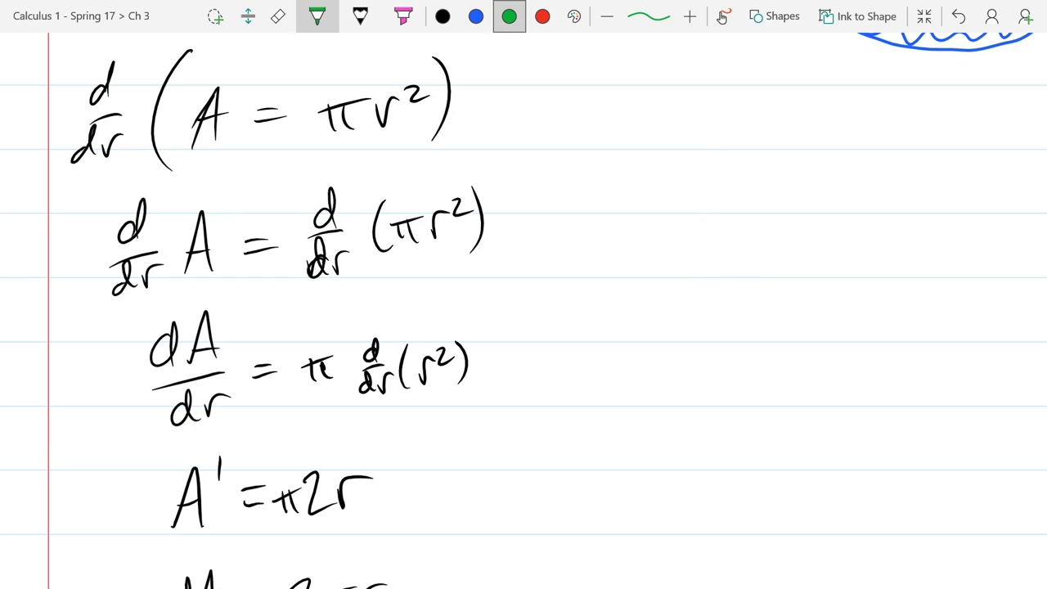
{"action": "left_click", "coordinate": [442, 16]}
{"action": "scroll", "coordinate": [524, 311], "scroll_direction": "down", "scroll_amount": 1}
{"action": "scroll", "coordinate": [112, 278], "scroll_direction": "down", "scroll_amount": 4}
{"action": "scroll", "coordinate": [119, 262], "scroll_direction": "down", "scroll_amount": 4}
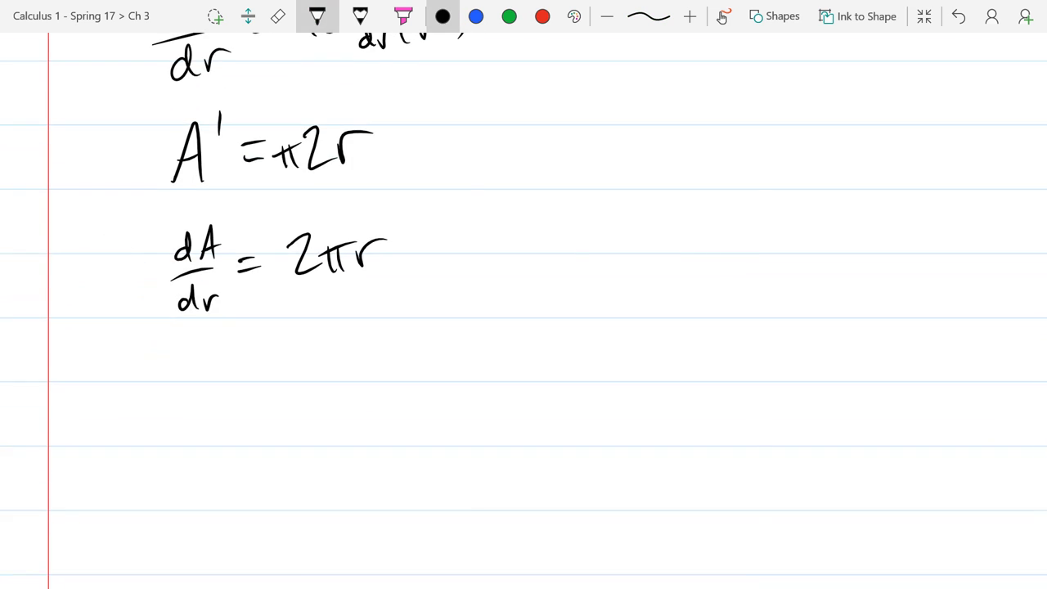
- Handwrite dA = 2πr dr below dA/dr = 2πr
{"action": "left_click_drag", "start_coordinate": [193, 368], "coordinate": [200, 347]}
{"action": "mouse_move", "coordinate": [211, 398]}
{"action": "left_mouse_down"}
{"action": "mouse_move", "coordinate": [245, 398]}
{"action": "mouse_move", "coordinate": [240, 374]}
{"action": "mouse_move", "coordinate": [288, 365]}
{"action": "left_mouse_up"}
{"action": "left_click_drag", "start_coordinate": [265, 378], "coordinate": [343, 379]}
{"action": "mouse_move", "coordinate": [354, 358]}
{"action": "left_mouse_down"}
{"action": "mouse_move", "coordinate": [352, 375]}
{"action": "mouse_move", "coordinate": [368, 375]}
{"action": "left_mouse_up"}
{"action": "mouse_move", "coordinate": [345, 361]}
{"action": "left_mouse_down"}
{"action": "mouse_move", "coordinate": [399, 354]}
{"action": "mouse_move", "coordinate": [449, 374]}
{"action": "mouse_move", "coordinate": [486, 347]}
{"action": "left_mouse_up"}
{"action": "left_click_drag", "start_coordinate": [90, 284], "coordinate": [112, 180]}
- Write r = 5 to the right of the equation
{"action": "mouse_move", "coordinate": [703, 254]}
{"action": "left_mouse_down"}
{"action": "mouse_move", "coordinate": [713, 286]}
{"action": "mouse_move", "coordinate": [739, 249]}
{"action": "left_mouse_up"}
{"action": "left_click_drag", "start_coordinate": [749, 261], "coordinate": [773, 254]}
{"action": "mouse_move", "coordinate": [751, 269]}
{"action": "left_mouse_down"}
{"action": "mouse_move", "coordinate": [775, 265]}
{"action": "mouse_move", "coordinate": [792, 276]}
{"action": "left_mouse_up"}
{"action": "left_click_drag", "start_coordinate": [790, 233], "coordinate": [833, 227]}
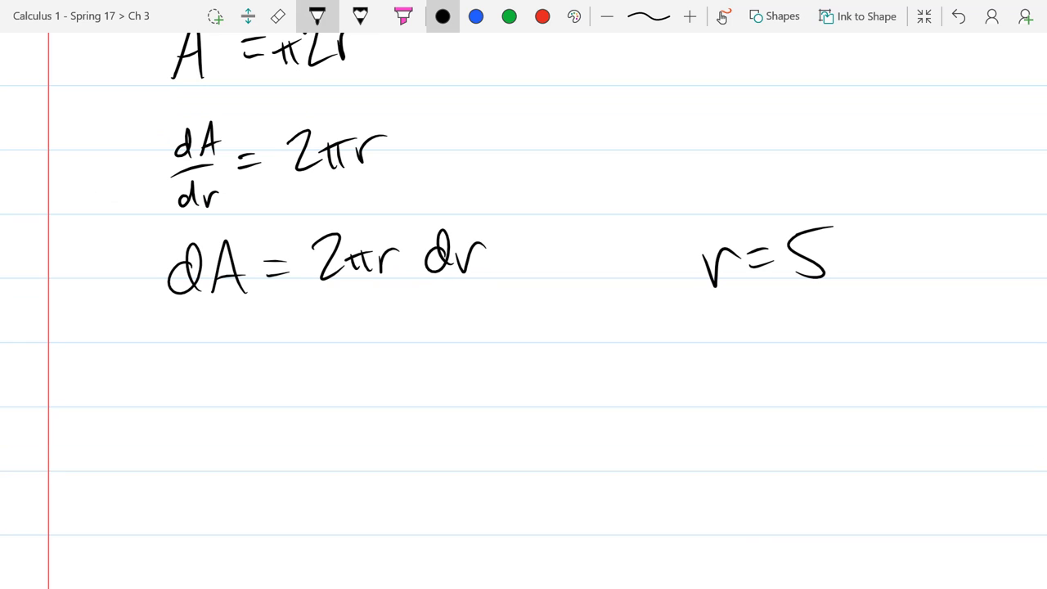
- Write the substituted line dA = 2π(5) dr
{"action": "mouse_move", "coordinate": [198, 374]}
{"action": "left_mouse_down"}
{"action": "mouse_move", "coordinate": [201, 400]}
{"action": "mouse_move", "coordinate": [235, 401]}
{"action": "mouse_move", "coordinate": [241, 386]}
{"action": "left_mouse_up"}
{"action": "left_click_drag", "start_coordinate": [250, 381], "coordinate": [265, 377]}
{"action": "left_click_drag", "start_coordinate": [253, 390], "coordinate": [320, 398]}
{"action": "left_click_drag", "start_coordinate": [329, 377], "coordinate": [328, 398]}
{"action": "mouse_move", "coordinate": [338, 378]}
{"action": "left_mouse_down"}
{"action": "mouse_move", "coordinate": [346, 397]}
{"action": "mouse_move", "coordinate": [350, 372]}
{"action": "mouse_move", "coordinate": [377, 394]}
{"action": "left_mouse_up"}
{"action": "left_click_drag", "start_coordinate": [386, 357], "coordinate": [415, 353]}
{"action": "left_click_drag", "start_coordinate": [372, 353], "coordinate": [368, 399]}
{"action": "mouse_move", "coordinate": [409, 332]}
{"action": "left_mouse_down"}
{"action": "mouse_move", "coordinate": [419, 364]}
{"action": "mouse_move", "coordinate": [407, 397]}
{"action": "left_mouse_up"}
{"action": "mouse_move", "coordinate": [452, 366]}
{"action": "left_mouse_down"}
{"action": "mouse_move", "coordinate": [433, 385]}
{"action": "mouse_move", "coordinate": [463, 399]}
{"action": "left_mouse_up"}
{"action": "left_click_drag", "start_coordinate": [477, 370], "coordinate": [495, 359]}
- Write = 10π dr on the next line as the simplified result
{"action": "left_click_drag", "start_coordinate": [299, 442], "coordinate": [304, 470]}
{"action": "mouse_move", "coordinate": [323, 438]}
{"action": "left_mouse_down"}
{"action": "mouse_move", "coordinate": [316, 462]}
{"action": "mouse_move", "coordinate": [326, 439]}
{"action": "left_mouse_up"}
{"action": "left_click_drag", "start_coordinate": [352, 451], "coordinate": [348, 468]}
{"action": "mouse_move", "coordinate": [364, 446]}
{"action": "left_mouse_down"}
{"action": "mouse_move", "coordinate": [369, 470]}
{"action": "mouse_move", "coordinate": [379, 442]}
{"action": "mouse_move", "coordinate": [394, 459]}
{"action": "left_mouse_up"}
{"action": "mouse_move", "coordinate": [415, 428]}
{"action": "left_mouse_down"}
{"action": "mouse_move", "coordinate": [412, 463]}
{"action": "mouse_move", "coordinate": [464, 437]}
{"action": "left_mouse_up"}
{"action": "left_click_drag", "start_coordinate": [235, 449], "coordinate": [271, 446]}
{"action": "left_click_drag", "start_coordinate": [246, 460], "coordinate": [284, 458]}
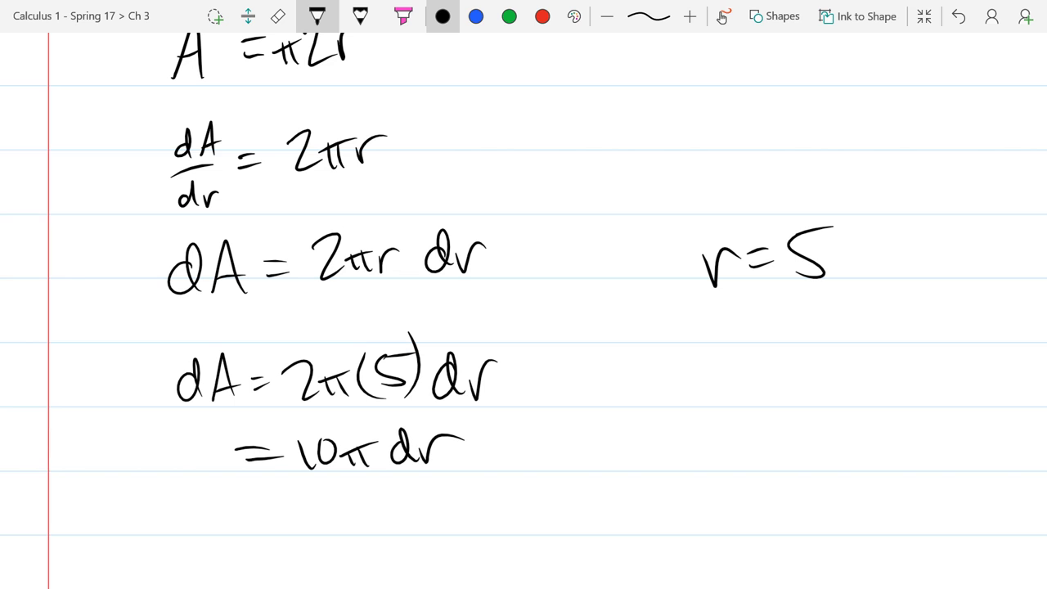
{"action": "left_click_drag", "start_coordinate": [183, 448], "coordinate": [167, 463]}
{"action": "mouse_move", "coordinate": [192, 428]}
{"action": "left_mouse_down"}
{"action": "mouse_move", "coordinate": [189, 468]}
{"action": "mouse_move", "coordinate": [216, 467]}
{"action": "mouse_move", "coordinate": [211, 456]}
{"action": "left_mouse_up"}
- Handwrite dA/dr = 10π beneath dA = 10π dr
{"action": "scroll", "coordinate": [66, 235], "scroll_direction": "down", "scroll_amount": 1}
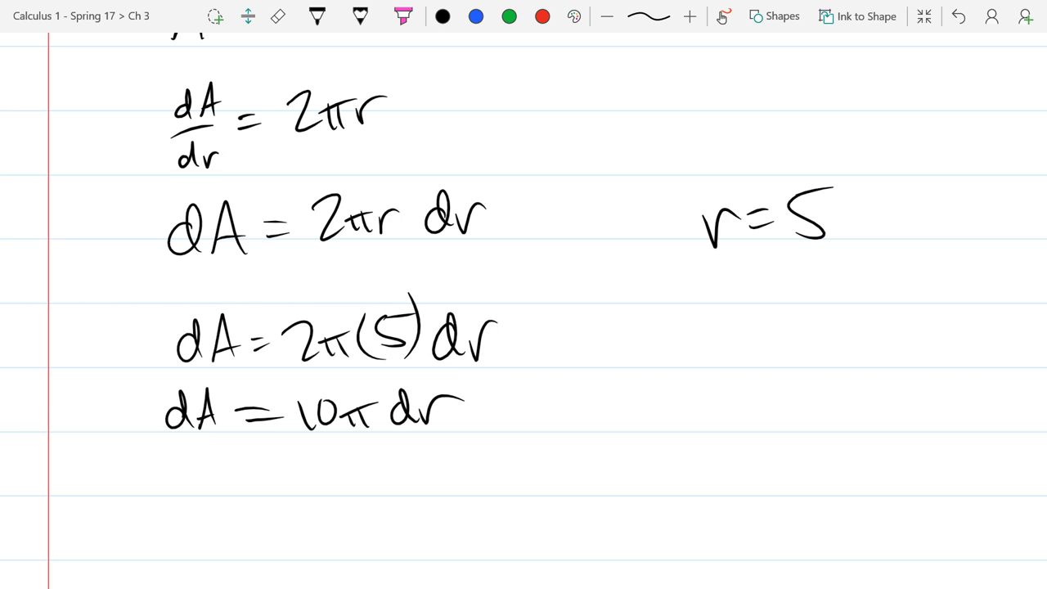
{"action": "scroll", "coordinate": [164, 402], "scroll_direction": "down", "scroll_amount": 2}
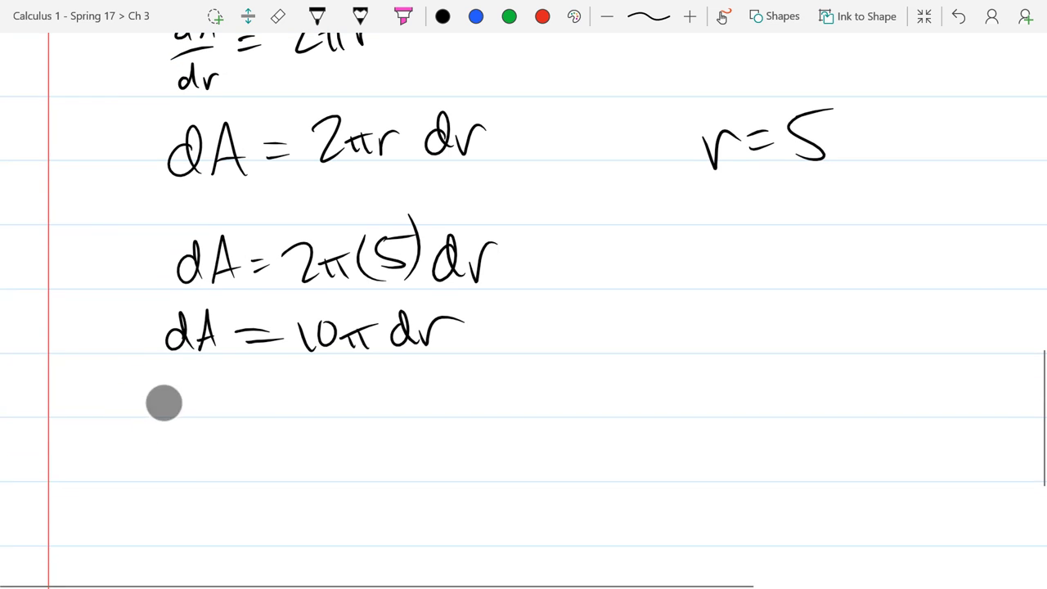
{"action": "mouse_move", "coordinate": [189, 409]}
{"action": "left_mouse_down"}
{"action": "mouse_move", "coordinate": [195, 427]}
{"action": "mouse_move", "coordinate": [225, 426]}
{"action": "left_mouse_up"}
{"action": "left_click_drag", "start_coordinate": [191, 465], "coordinate": [202, 477]}
{"action": "mouse_move", "coordinate": [211, 457]}
{"action": "left_mouse_down"}
{"action": "mouse_move", "coordinate": [272, 423]}
{"action": "mouse_move", "coordinate": [281, 430]}
{"action": "left_mouse_up"}
{"action": "left_click_drag", "start_coordinate": [307, 411], "coordinate": [315, 437]}
{"action": "mouse_move", "coordinate": [331, 415]}
{"action": "left_mouse_down"}
{"action": "mouse_move", "coordinate": [323, 438]}
{"action": "mouse_move", "coordinate": [331, 415]}
{"action": "left_mouse_up"}
{"action": "mouse_move", "coordinate": [353, 421]}
{"action": "left_mouse_down"}
{"action": "mouse_move", "coordinate": [356, 436]}
{"action": "mouse_move", "coordinate": [369, 435]}
{"action": "left_mouse_up"}
{"action": "left_click_drag", "start_coordinate": [347, 419], "coordinate": [374, 415]}
- Reselect the black pen, nudge the result up and zoom in on dA/dr = 10π
{"action": "scroll", "coordinate": [49, 287], "scroll_direction": "down", "scroll_amount": 2}
{"action": "scroll", "coordinate": [122, 322], "scroll_direction": "up", "scroll_amount": 3}
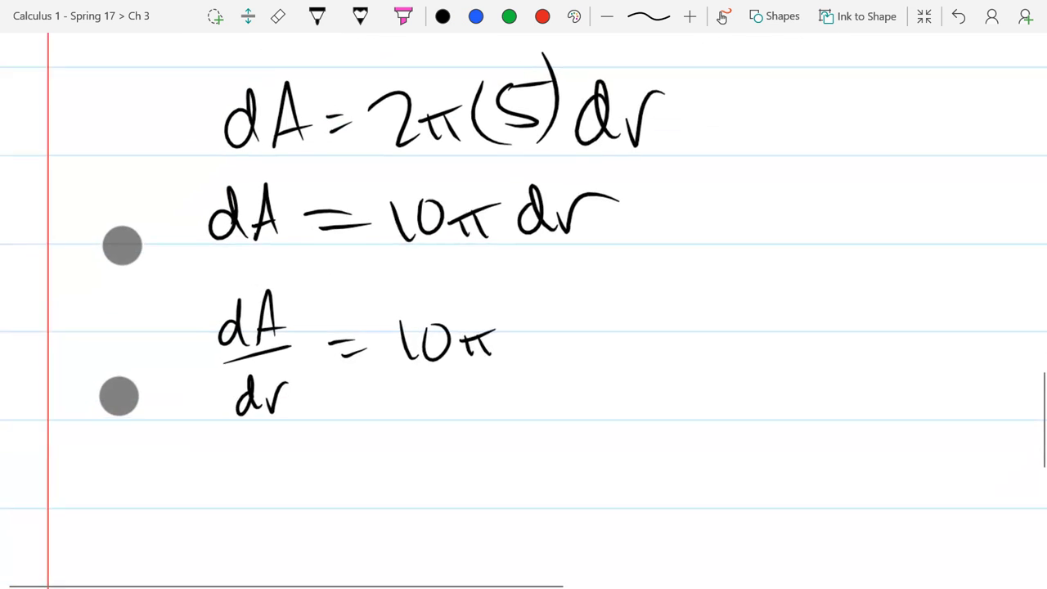
{"action": "scroll", "coordinate": [144, 355], "scroll_direction": "up", "scroll_amount": 2}
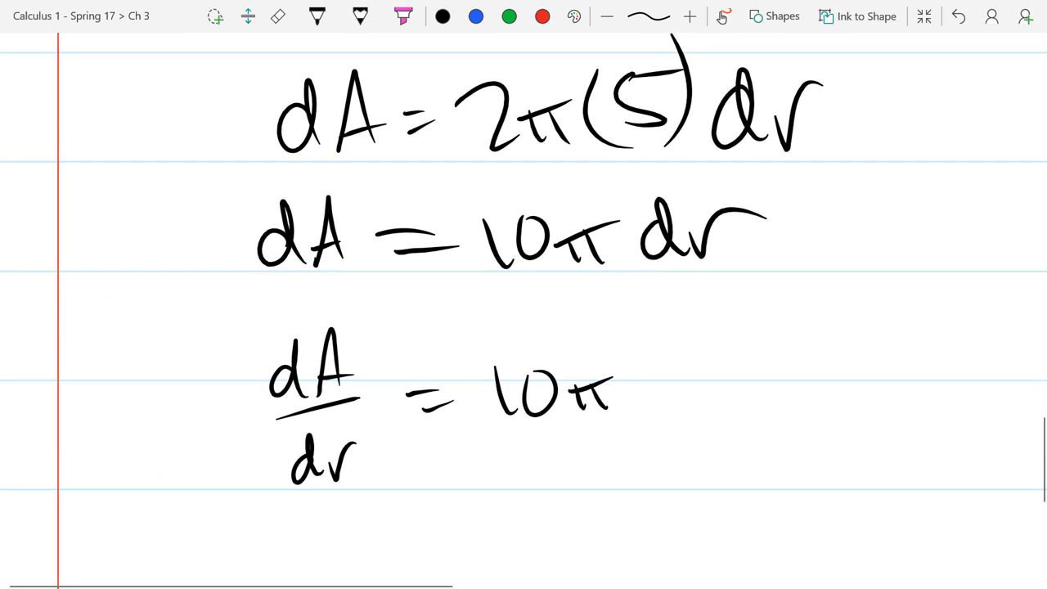
{"action": "left_click", "coordinate": [316, 15]}
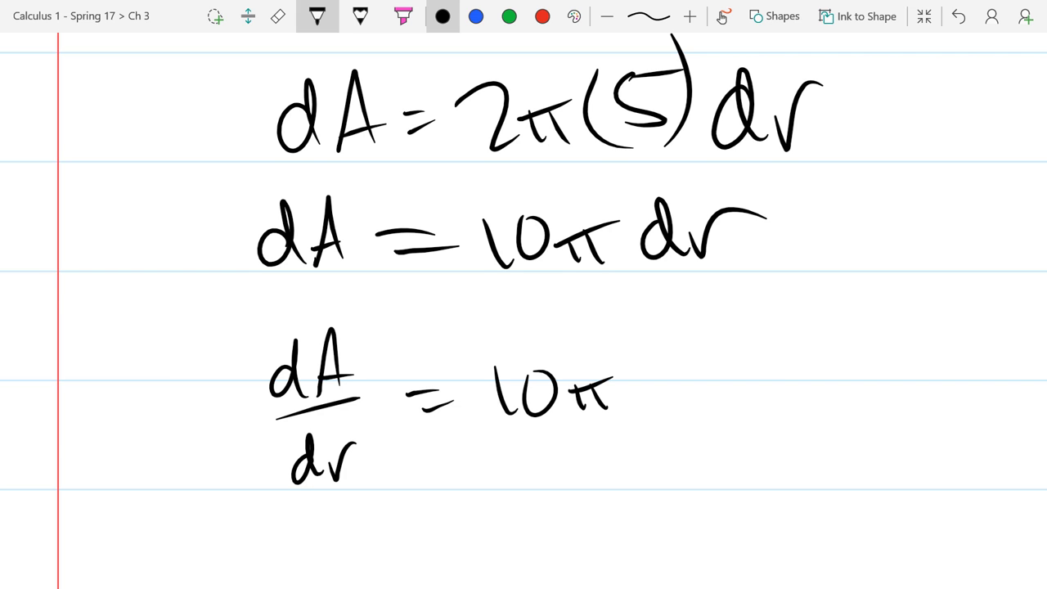
{"action": "left_click_drag", "start_coordinate": [142, 469], "coordinate": [142, 453]}
{"action": "left_click_drag", "start_coordinate": [138, 300], "coordinate": [161, 257]}
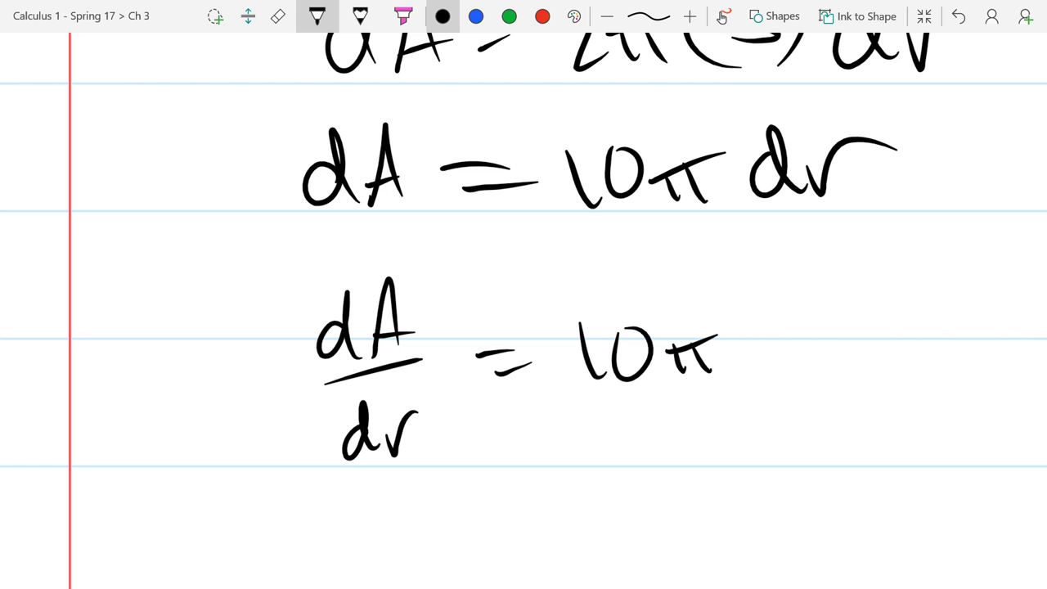
{"action": "scroll", "coordinate": [200, 323], "scroll_direction": "down", "scroll_amount": 5}
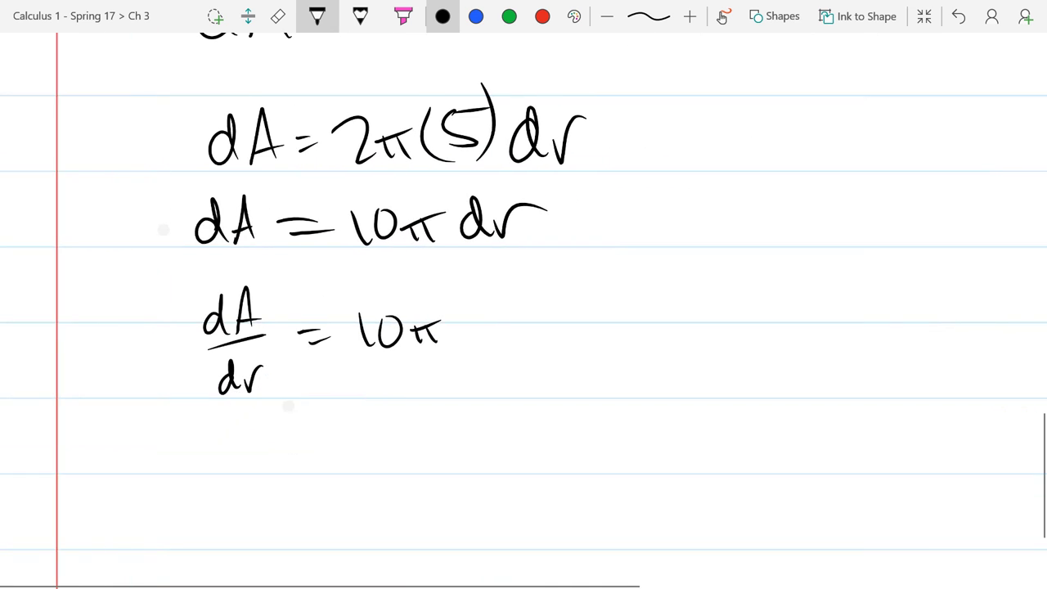
{"action": "left_click_drag", "start_coordinate": [123, 476], "coordinate": [155, 355]}
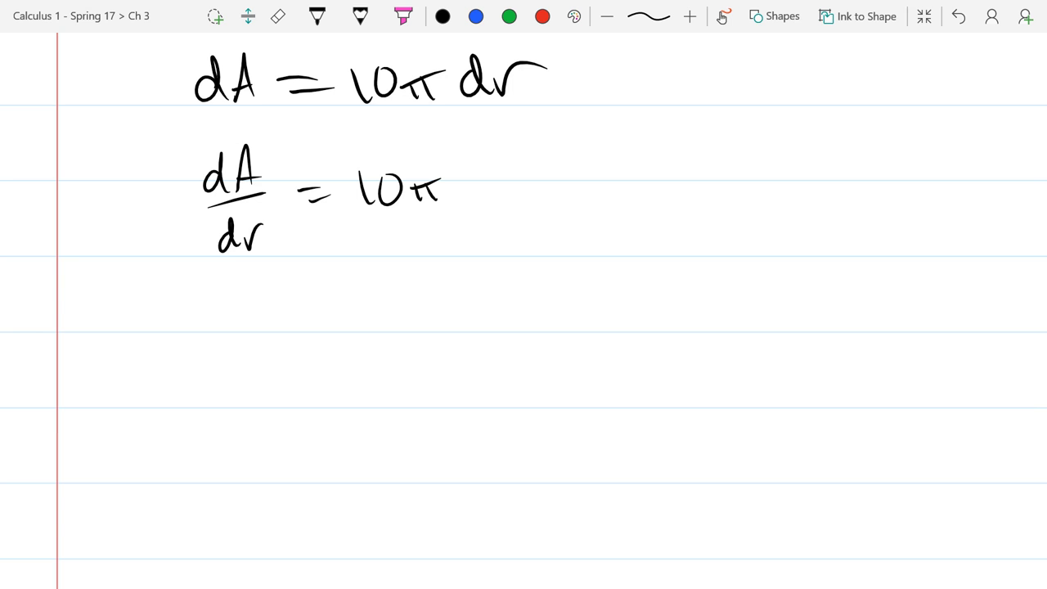
- Handwrite the word 'Motion' to start the new heading
{"action": "left_click_drag", "start_coordinate": [114, 194], "coordinate": [142, 194]}
{"action": "left_click_drag", "start_coordinate": [164, 269], "coordinate": [221, 414]}
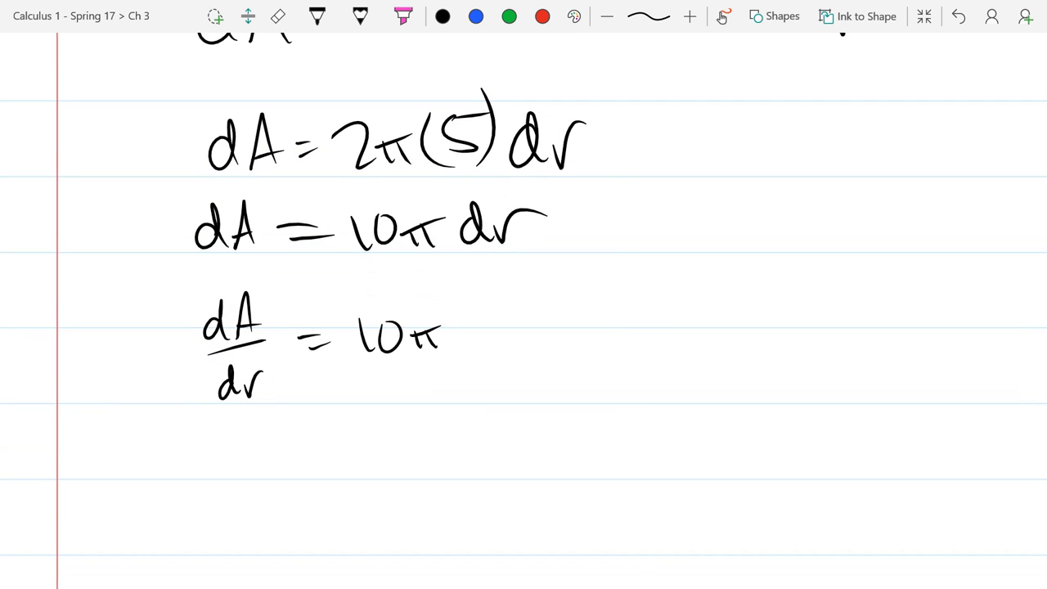
{"action": "mouse_move", "coordinate": [85, 491]}
{"action": "left_mouse_down"}
{"action": "mouse_move", "coordinate": [61, 566]}
{"action": "mouse_move", "coordinate": [127, 556]}
{"action": "left_mouse_up"}
{"action": "left_click_drag", "start_coordinate": [160, 525], "coordinate": [159, 526]}
{"action": "left_click_drag", "start_coordinate": [182, 497], "coordinate": [179, 561]}
{"action": "left_click_drag", "start_coordinate": [182, 523], "coordinate": [203, 521]}
{"action": "mouse_move", "coordinate": [209, 524]}
{"action": "left_mouse_down"}
{"action": "mouse_move", "coordinate": [213, 558]}
{"action": "mouse_move", "coordinate": [232, 526]}
{"action": "left_mouse_up"}
{"action": "left_click_drag", "start_coordinate": [244, 517], "coordinate": [267, 560]}
{"action": "left_click_drag", "start_coordinate": [208, 529], "coordinate": [207, 559]}
{"action": "left_click_drag", "start_coordinate": [219, 505], "coordinate": [217, 506]}
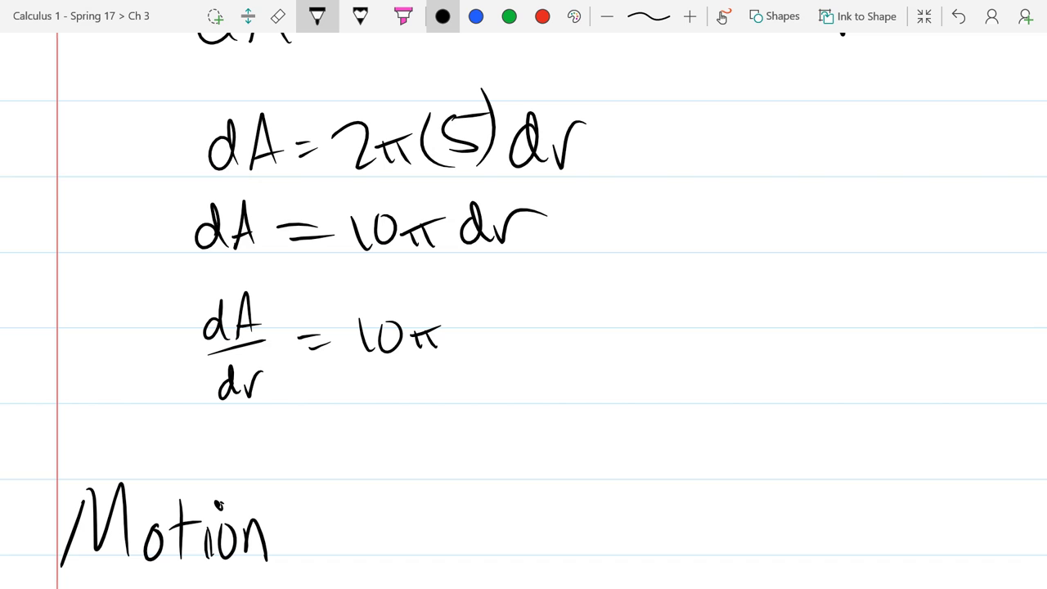
- Complete the heading as 'Motion along a Line:'
{"action": "scroll", "coordinate": [121, 215], "scroll_direction": "down", "scroll_amount": 3}
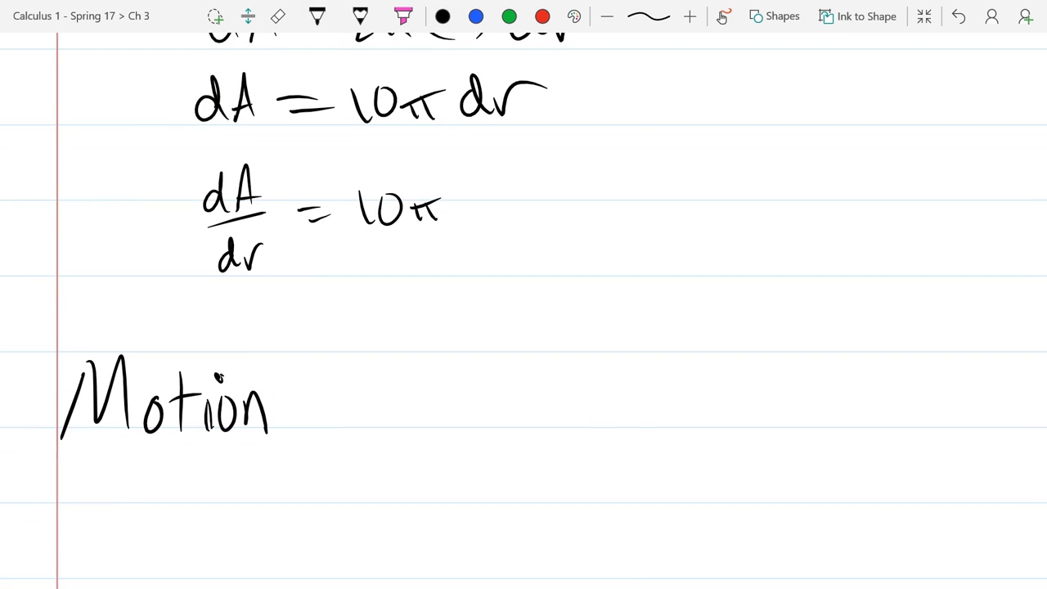
{"action": "mouse_move", "coordinate": [365, 405]}
{"action": "left_mouse_down"}
{"action": "mouse_move", "coordinate": [354, 411]}
{"action": "mouse_move", "coordinate": [368, 428]}
{"action": "left_mouse_up"}
{"action": "mouse_move", "coordinate": [384, 383]}
{"action": "left_mouse_down"}
{"action": "mouse_move", "coordinate": [387, 427]}
{"action": "mouse_move", "coordinate": [398, 406]}
{"action": "left_mouse_up"}
{"action": "mouse_move", "coordinate": [410, 425]}
{"action": "left_mouse_down"}
{"action": "mouse_move", "coordinate": [432, 425]}
{"action": "mouse_move", "coordinate": [432, 454]}
{"action": "left_mouse_up"}
{"action": "mouse_move", "coordinate": [512, 405]}
{"action": "left_mouse_down"}
{"action": "mouse_move", "coordinate": [502, 430]}
{"action": "mouse_move", "coordinate": [530, 431]}
{"action": "left_mouse_up"}
{"action": "mouse_move", "coordinate": [579, 378]}
{"action": "left_mouse_down"}
{"action": "mouse_move", "coordinate": [600, 413]}
{"action": "mouse_move", "coordinate": [675, 409]}
{"action": "left_mouse_up"}
{"action": "left_click", "coordinate": [623, 370]}
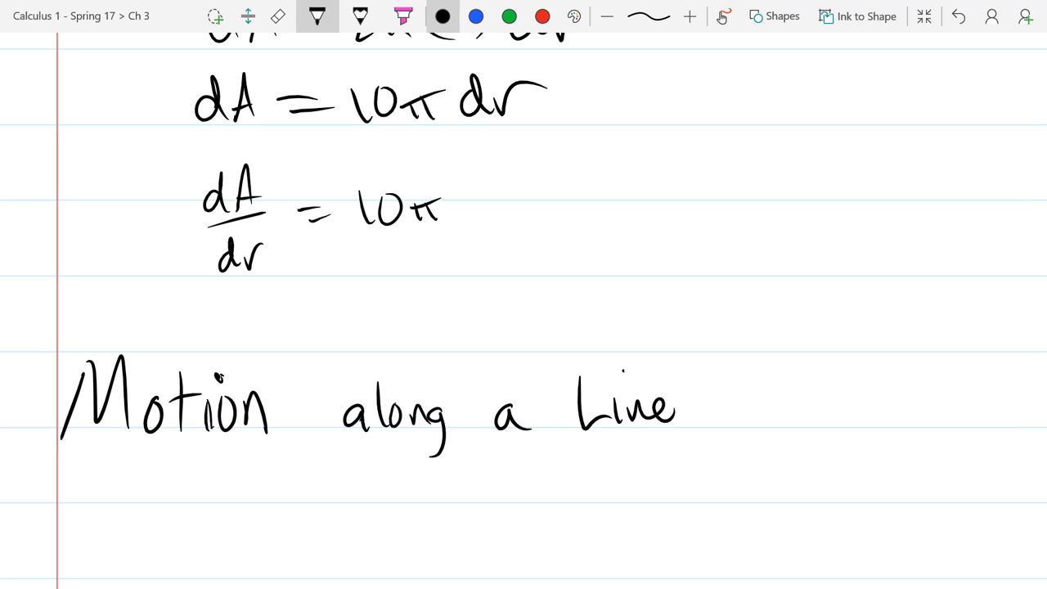
{"action": "left_click", "coordinate": [690, 396]}
{"action": "left_click", "coordinate": [690, 409]}
{"action": "scroll", "coordinate": [682, 140], "scroll_direction": "down", "scroll_amount": 2}
- Write 'displacement' below the heading
{"action": "left_click_drag", "start_coordinate": [286, 399], "coordinate": [291, 422]}
{"action": "mouse_move", "coordinate": [304, 399]}
{"action": "left_mouse_down"}
{"action": "mouse_move", "coordinate": [305, 420]}
{"action": "mouse_move", "coordinate": [366, 443]}
{"action": "left_mouse_up"}
{"action": "left_click_drag", "start_coordinate": [362, 404], "coordinate": [365, 419]}
{"action": "left_click_drag", "start_coordinate": [379, 377], "coordinate": [389, 420]}
{"action": "mouse_move", "coordinate": [403, 402]}
{"action": "left_mouse_down"}
{"action": "mouse_move", "coordinate": [405, 418]}
{"action": "mouse_move", "coordinate": [427, 415]}
{"action": "left_mouse_up"}
{"action": "left_click_drag", "start_coordinate": [430, 407], "coordinate": [486, 414]}
{"action": "left_click_drag", "start_coordinate": [489, 399], "coordinate": [502, 413]}
{"action": "left_click_drag", "start_coordinate": [511, 378], "coordinate": [514, 411]}
{"action": "left_click_drag", "start_coordinate": [499, 394], "coordinate": [525, 391]}
- Add '(position)' after displacement
{"action": "mouse_move", "coordinate": [600, 378]}
{"action": "left_mouse_down"}
{"action": "mouse_move", "coordinate": [595, 414]}
{"action": "mouse_move", "coordinate": [625, 437]}
{"action": "left_mouse_up"}
{"action": "mouse_move", "coordinate": [621, 394]}
{"action": "left_mouse_down"}
{"action": "mouse_move", "coordinate": [623, 411]}
{"action": "mouse_move", "coordinate": [645, 395]}
{"action": "left_mouse_up"}
{"action": "mouse_move", "coordinate": [666, 393]}
{"action": "left_mouse_down"}
{"action": "mouse_move", "coordinate": [659, 410]}
{"action": "mouse_move", "coordinate": [686, 411]}
{"action": "left_mouse_up"}
{"action": "mouse_move", "coordinate": [692, 373]}
{"action": "left_mouse_down"}
{"action": "mouse_move", "coordinate": [694, 412]}
{"action": "mouse_move", "coordinate": [703, 393]}
{"action": "left_mouse_up"}
{"action": "mouse_move", "coordinate": [705, 399]}
{"action": "left_mouse_down"}
{"action": "mouse_move", "coordinate": [706, 415]}
{"action": "mouse_move", "coordinate": [720, 397]}
{"action": "left_mouse_up"}
{"action": "left_click_drag", "start_coordinate": [726, 397], "coordinate": [739, 414]}
{"action": "left_click_drag", "start_coordinate": [739, 358], "coordinate": [744, 425]}
- Write 'velocity, speed' on the line below displacement
{"action": "scroll", "coordinate": [738, 185], "scroll_direction": "down", "scroll_amount": 1}
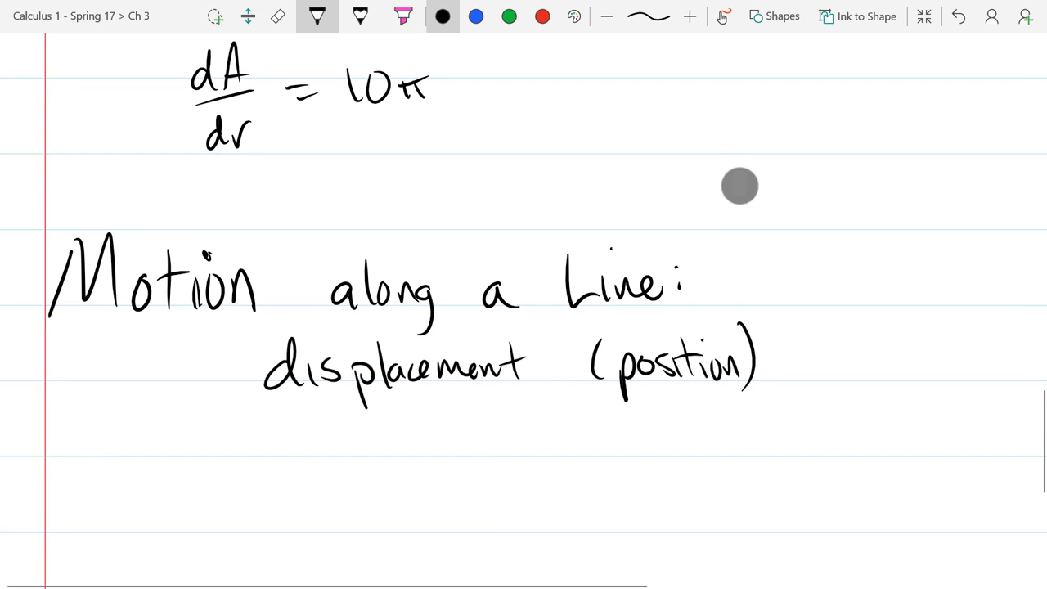
{"action": "left_click_drag", "start_coordinate": [260, 438], "coordinate": [279, 438]}
{"action": "mouse_move", "coordinate": [291, 443]}
{"action": "left_mouse_down"}
{"action": "mouse_move", "coordinate": [319, 452]}
{"action": "mouse_move", "coordinate": [333, 440]}
{"action": "left_mouse_up"}
{"action": "mouse_move", "coordinate": [356, 440]}
{"action": "left_mouse_down"}
{"action": "mouse_move", "coordinate": [348, 455]}
{"action": "mouse_move", "coordinate": [365, 453]}
{"action": "left_mouse_up"}
{"action": "left_click_drag", "start_coordinate": [371, 420], "coordinate": [373, 451]}
{"action": "mouse_move", "coordinate": [367, 434]}
{"action": "left_mouse_down"}
{"action": "mouse_move", "coordinate": [386, 432]}
{"action": "mouse_move", "coordinate": [397, 485]}
{"action": "left_mouse_up"}
{"action": "left_click_drag", "start_coordinate": [368, 430], "coordinate": [368, 433]}
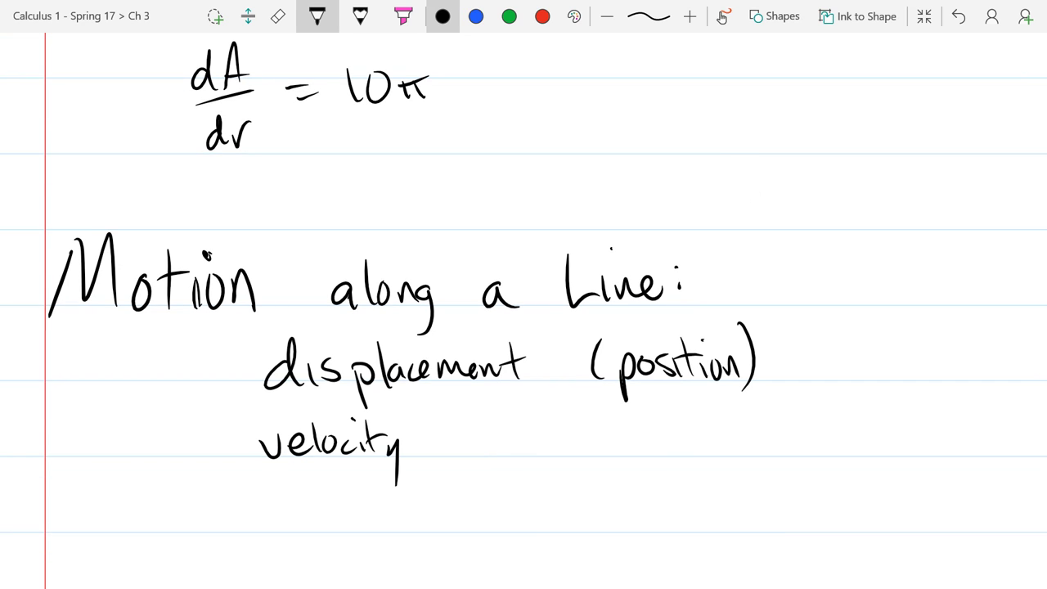
{"action": "left_click_drag", "start_coordinate": [425, 451], "coordinate": [419, 466]}
{"action": "left_click_drag", "start_coordinate": [499, 433], "coordinate": [486, 455]}
{"action": "mouse_move", "coordinate": [513, 433]}
{"action": "left_mouse_down"}
{"action": "mouse_move", "coordinate": [515, 479]}
{"action": "mouse_move", "coordinate": [530, 451]}
{"action": "left_mouse_up"}
{"action": "left_click_drag", "start_coordinate": [532, 450], "coordinate": [556, 458]}
{"action": "left_click_drag", "start_coordinate": [567, 420], "coordinate": [568, 458]}
{"action": "left_click_drag", "start_coordinate": [439, 205], "coordinate": [449, 145]}
- Write 'acceleration' and then 'jerk' on the following lines
{"action": "left_click", "coordinate": [316, 15]}
{"action": "mouse_move", "coordinate": [301, 451]}
{"action": "left_mouse_down"}
{"action": "mouse_move", "coordinate": [305, 477]}
{"action": "mouse_move", "coordinate": [321, 478]}
{"action": "left_mouse_up"}
{"action": "mouse_move", "coordinate": [352, 452]}
{"action": "left_mouse_down"}
{"action": "mouse_move", "coordinate": [343, 476]}
{"action": "mouse_move", "coordinate": [377, 473]}
{"action": "left_mouse_up"}
{"action": "mouse_move", "coordinate": [384, 425]}
{"action": "left_mouse_down"}
{"action": "mouse_move", "coordinate": [387, 470]}
{"action": "mouse_move", "coordinate": [414, 471]}
{"action": "mouse_move", "coordinate": [430, 452]}
{"action": "left_mouse_up"}
{"action": "left_click_drag", "start_coordinate": [442, 451], "coordinate": [448, 470]}
{"action": "left_click_drag", "start_coordinate": [458, 430], "coordinate": [459, 468]}
{"action": "mouse_move", "coordinate": [448, 448]}
{"action": "left_mouse_down"}
{"action": "mouse_move", "coordinate": [471, 445]}
{"action": "mouse_move", "coordinate": [483, 469]}
{"action": "mouse_move", "coordinate": [512, 448]}
{"action": "mouse_move", "coordinate": [520, 463]}
{"action": "left_mouse_up"}
{"action": "left_click_drag", "start_coordinate": [283, 512], "coordinate": [273, 566]}
{"action": "left_click_drag", "start_coordinate": [307, 525], "coordinate": [326, 514]}
{"action": "mouse_move", "coordinate": [330, 533]}
{"action": "left_mouse_down"}
{"action": "mouse_move", "coordinate": [343, 517]}
{"action": "mouse_move", "coordinate": [364, 531]}
{"action": "mouse_move", "coordinate": [416, 526]}
{"action": "left_mouse_up"}
{"action": "left_click_drag", "start_coordinate": [287, 494], "coordinate": [289, 498]}
{"action": "scroll", "coordinate": [523, 327], "scroll_direction": "down", "scroll_amount": 2}
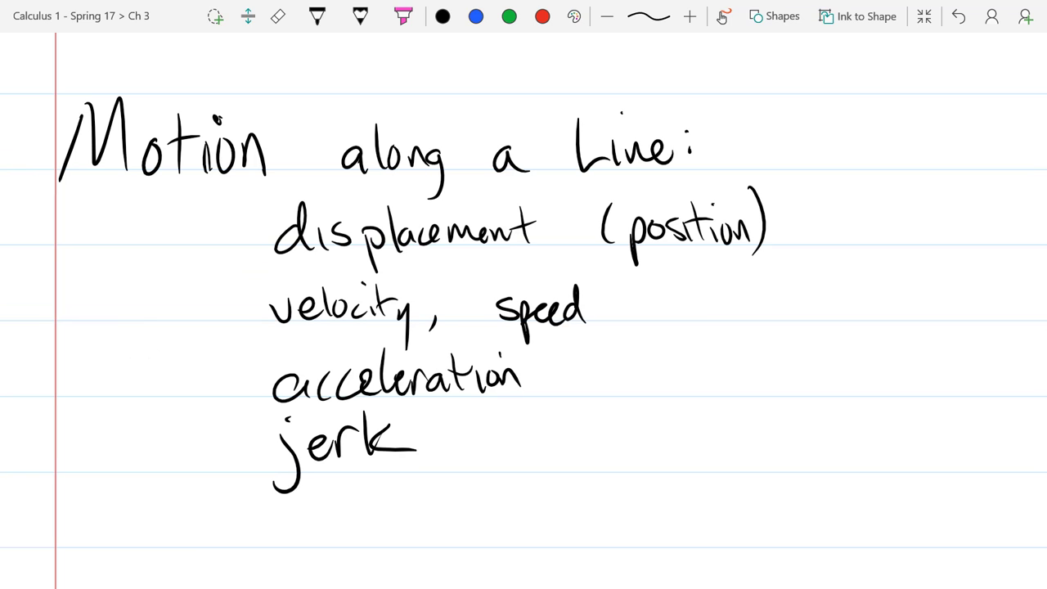
- Draw dashes before the list items, including velocity, acceleration and jerk
{"action": "scroll", "coordinate": [145, 381], "scroll_direction": "down", "scroll_amount": 1}
{"action": "left_click_drag", "start_coordinate": [190, 184], "coordinate": [210, 179]}
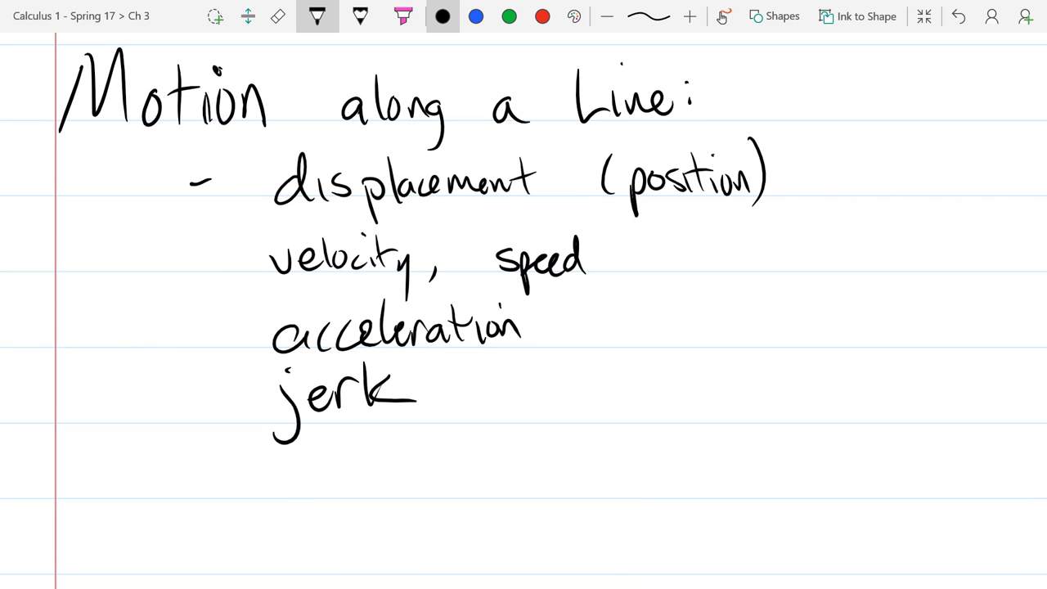
{"action": "left_click_drag", "start_coordinate": [179, 253], "coordinate": [215, 252]}
{"action": "left_click_drag", "start_coordinate": [181, 323], "coordinate": [212, 322]}
{"action": "left_click_drag", "start_coordinate": [186, 402], "coordinate": [219, 400]}
{"action": "scroll", "coordinate": [84, 247], "scroll_direction": "down", "scroll_amount": 1}
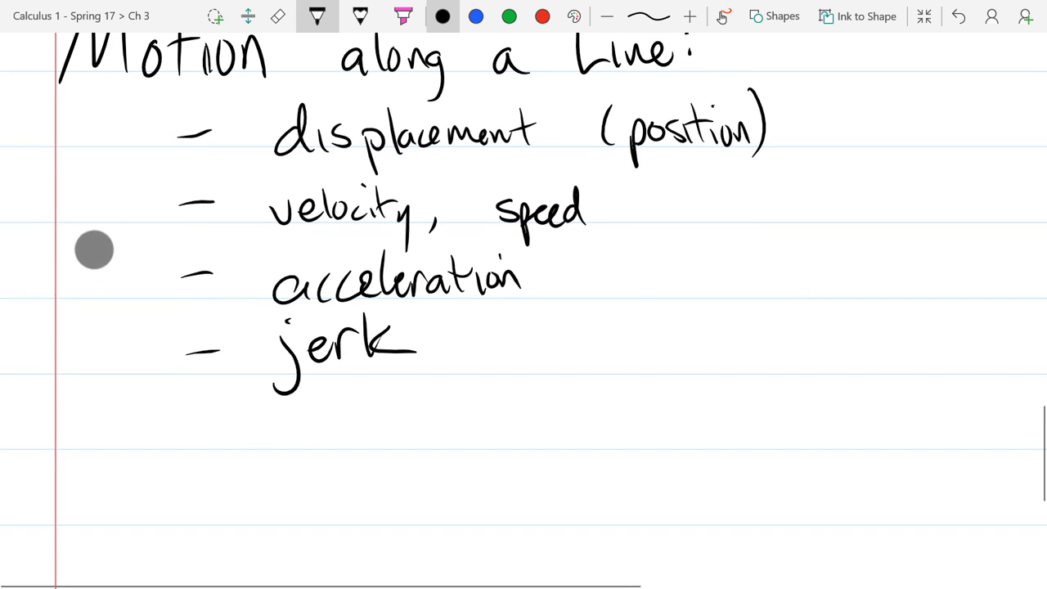
{"action": "left_click_drag", "start_coordinate": [251, 492], "coordinate": [250, 436]}
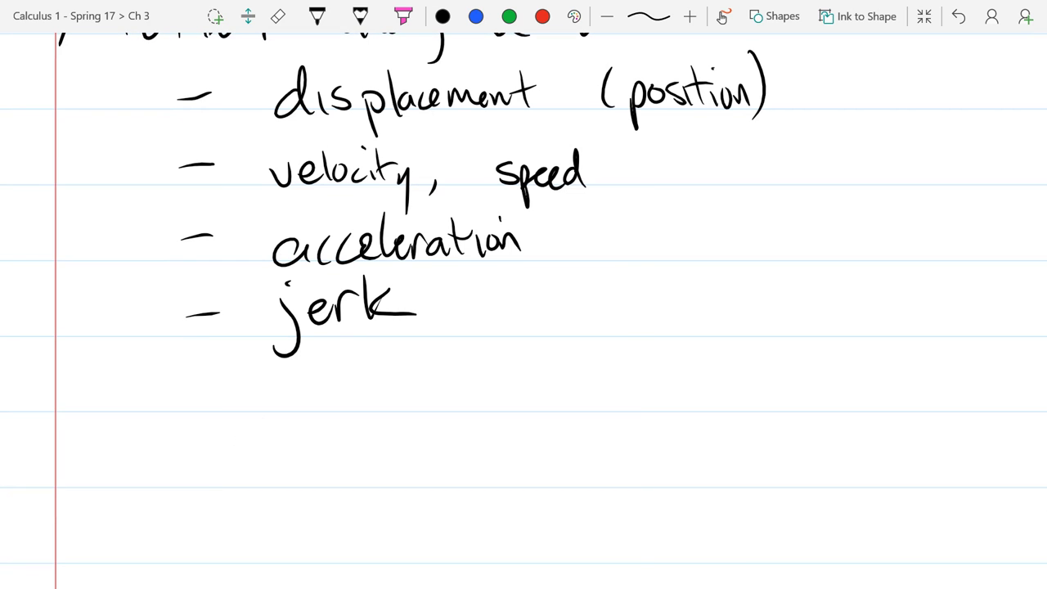
{"action": "left_click_drag", "start_coordinate": [184, 362], "coordinate": [184, 420]}
{"action": "left_click_drag", "start_coordinate": [127, 326], "coordinate": [129, 294]}
- Handwrite 'Displacement from t to' below the list
{"action": "left_click_drag", "start_coordinate": [99, 442], "coordinate": [101, 444]}
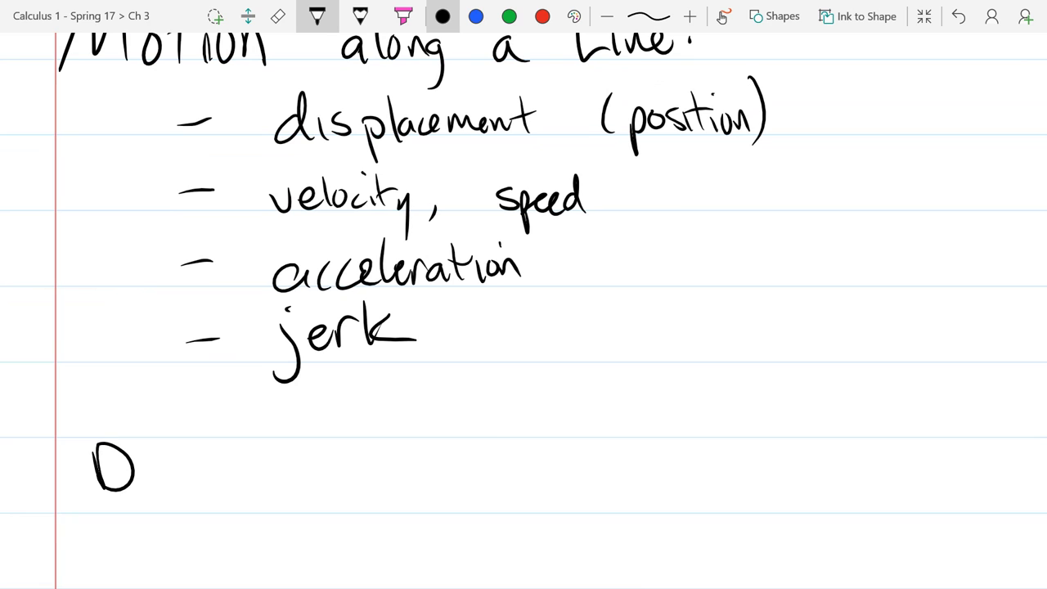
{"action": "scroll", "coordinate": [137, 334], "scroll_direction": "down", "scroll_amount": 2}
{"action": "scroll", "coordinate": [138, 333], "scroll_direction": "down", "scroll_amount": 1}
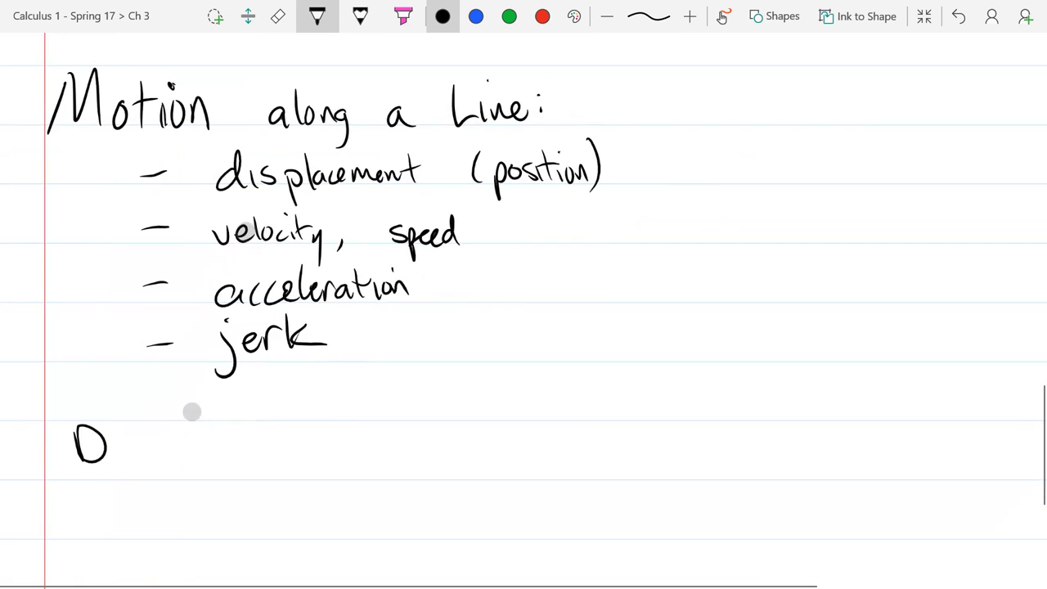
{"action": "mouse_move", "coordinate": [117, 446]}
{"action": "left_mouse_down"}
{"action": "mouse_move", "coordinate": [137, 444]}
{"action": "mouse_move", "coordinate": [125, 462]}
{"action": "mouse_move", "coordinate": [157, 484]}
{"action": "left_mouse_up"}
{"action": "mouse_move", "coordinate": [177, 433]}
{"action": "left_mouse_down"}
{"action": "mouse_move", "coordinate": [173, 462]}
{"action": "mouse_move", "coordinate": [211, 464]}
{"action": "left_mouse_up"}
{"action": "mouse_move", "coordinate": [214, 458]}
{"action": "left_mouse_down"}
{"action": "mouse_move", "coordinate": [298, 458]}
{"action": "mouse_move", "coordinate": [309, 439]}
{"action": "left_mouse_up"}
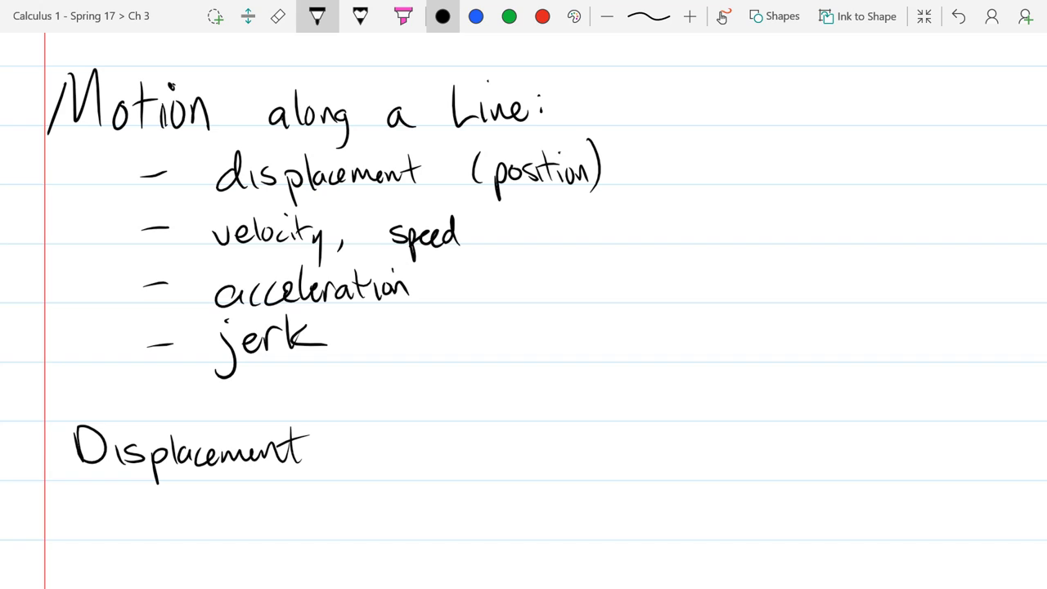
{"action": "left_click_drag", "start_coordinate": [381, 437], "coordinate": [357, 469]}
{"action": "left_click_drag", "start_coordinate": [347, 457], "coordinate": [432, 465]}
{"action": "mouse_move", "coordinate": [515, 435]}
{"action": "left_mouse_down"}
{"action": "mouse_move", "coordinate": [519, 472]}
{"action": "mouse_move", "coordinate": [535, 454]}
{"action": "mouse_move", "coordinate": [593, 475]}
{"action": "mouse_move", "coordinate": [605, 458]}
{"action": "left_mouse_up"}
{"action": "left_click_drag", "start_coordinate": [619, 460], "coordinate": [617, 461]}
{"action": "left_click_drag", "start_coordinate": [515, 438], "coordinate": [531, 481]}
{"action": "left_click_drag", "start_coordinate": [496, 463], "coordinate": [533, 453]}
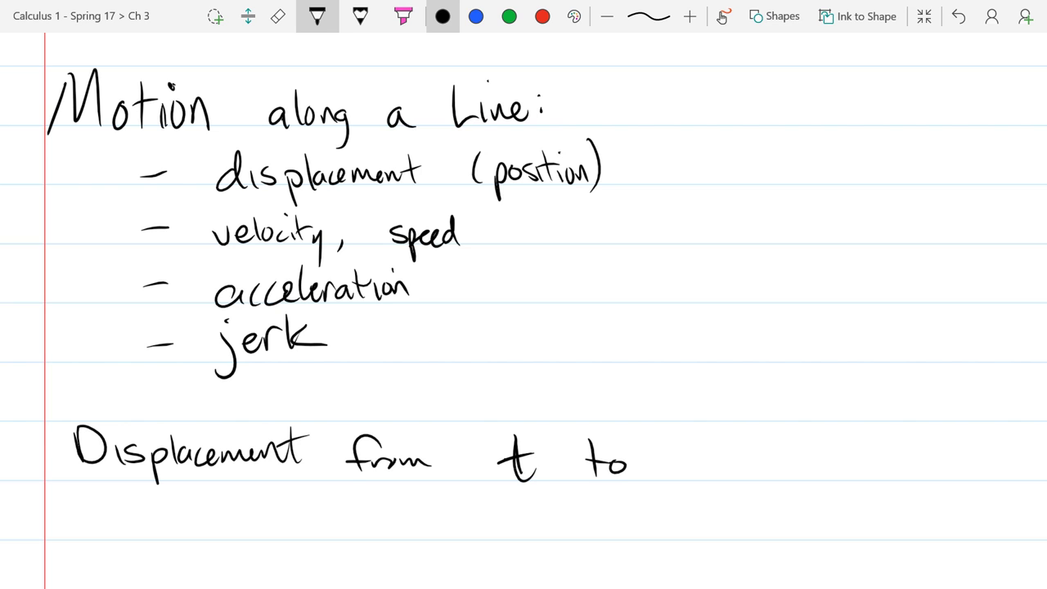
- Complete the line with 't + Δt = t + h'
{"action": "left_click_drag", "start_coordinate": [710, 438], "coordinate": [722, 479]}
{"action": "mouse_move", "coordinate": [692, 461]}
{"action": "left_mouse_down"}
{"action": "mouse_move", "coordinate": [724, 457]}
{"action": "mouse_move", "coordinate": [747, 468]}
{"action": "left_mouse_up"}
{"action": "left_click_drag", "start_coordinate": [739, 461], "coordinate": [760, 461]}
{"action": "mouse_move", "coordinate": [784, 443]}
{"action": "left_mouse_down"}
{"action": "mouse_move", "coordinate": [775, 471]}
{"action": "mouse_move", "coordinate": [793, 469]}
{"action": "left_mouse_up"}
{"action": "left_click_drag", "start_coordinate": [774, 470], "coordinate": [795, 468]}
{"action": "mouse_move", "coordinate": [816, 430]}
{"action": "left_mouse_down"}
{"action": "mouse_move", "coordinate": [821, 477]}
{"action": "mouse_move", "coordinate": [826, 447]}
{"action": "mouse_move", "coordinate": [855, 445]}
{"action": "left_mouse_up"}
{"action": "left_click_drag", "start_coordinate": [847, 458], "coordinate": [891, 472]}
{"action": "mouse_move", "coordinate": [875, 453]}
{"action": "left_mouse_down"}
{"action": "mouse_move", "coordinate": [906, 448]}
{"action": "mouse_move", "coordinate": [919, 471]}
{"action": "left_mouse_up"}
{"action": "mouse_move", "coordinate": [909, 456]}
{"action": "left_mouse_down"}
{"action": "mouse_move", "coordinate": [930, 454]}
{"action": "mouse_move", "coordinate": [940, 472]}
{"action": "left_mouse_up"}
{"action": "left_click_drag", "start_coordinate": [940, 463], "coordinate": [963, 471]}
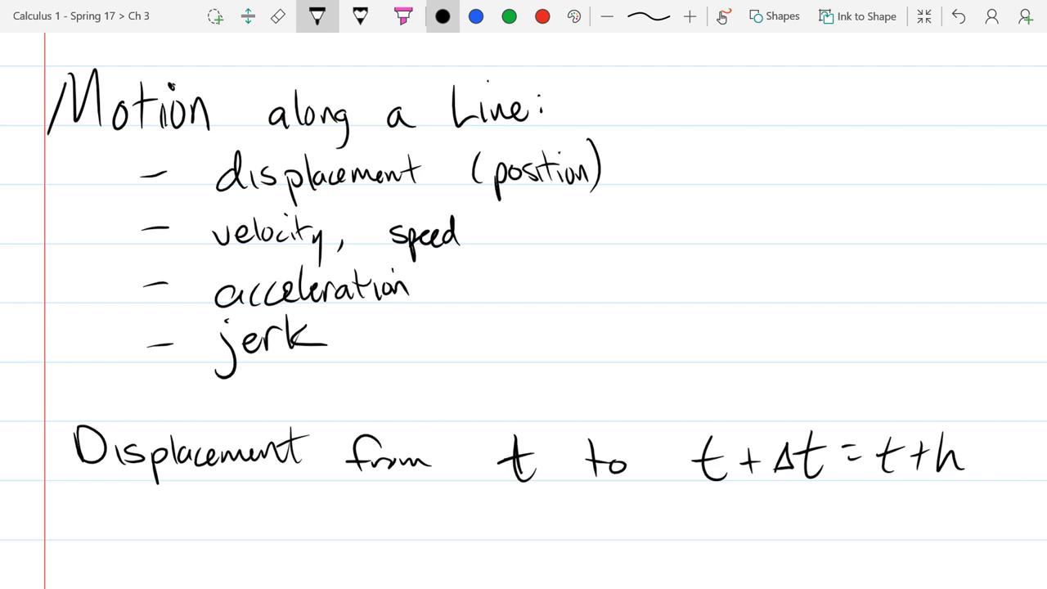
- Handwrite 'Δt means change in time' to the right, above the displacement line
{"action": "left_click_drag", "start_coordinate": [553, 339], "coordinate": [362, 338]}
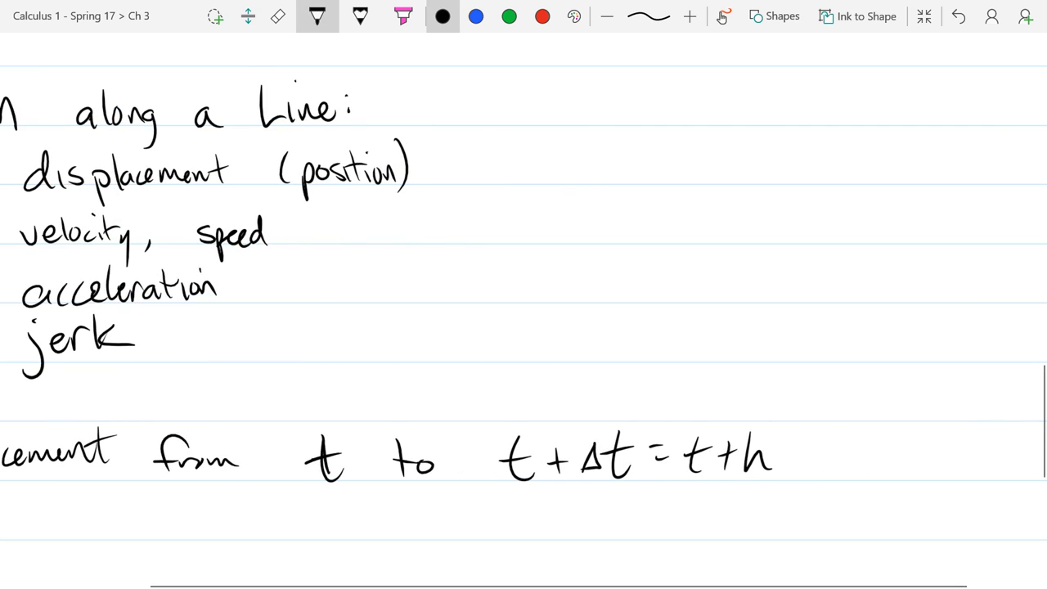
{"action": "mouse_move", "coordinate": [548, 363]}
{"action": "left_mouse_down"}
{"action": "mouse_move", "coordinate": [561, 325]}
{"action": "mouse_move", "coordinate": [605, 369]}
{"action": "mouse_move", "coordinate": [617, 342]}
{"action": "mouse_move", "coordinate": [786, 360]}
{"action": "left_mouse_up"}
{"action": "mouse_move", "coordinate": [805, 360]}
{"action": "left_mouse_down"}
{"action": "mouse_move", "coordinate": [819, 337]}
{"action": "mouse_move", "coordinate": [832, 360]}
{"action": "left_mouse_up"}
{"action": "left_click_drag", "start_coordinate": [835, 349], "coordinate": [857, 355]}
{"action": "mouse_move", "coordinate": [867, 347]}
{"action": "left_mouse_down"}
{"action": "mouse_move", "coordinate": [859, 375]}
{"action": "mouse_move", "coordinate": [883, 358]}
{"action": "mouse_move", "coordinate": [913, 361]}
{"action": "left_mouse_up"}
{"action": "left_click_drag", "start_coordinate": [920, 361], "coordinate": [937, 360]}
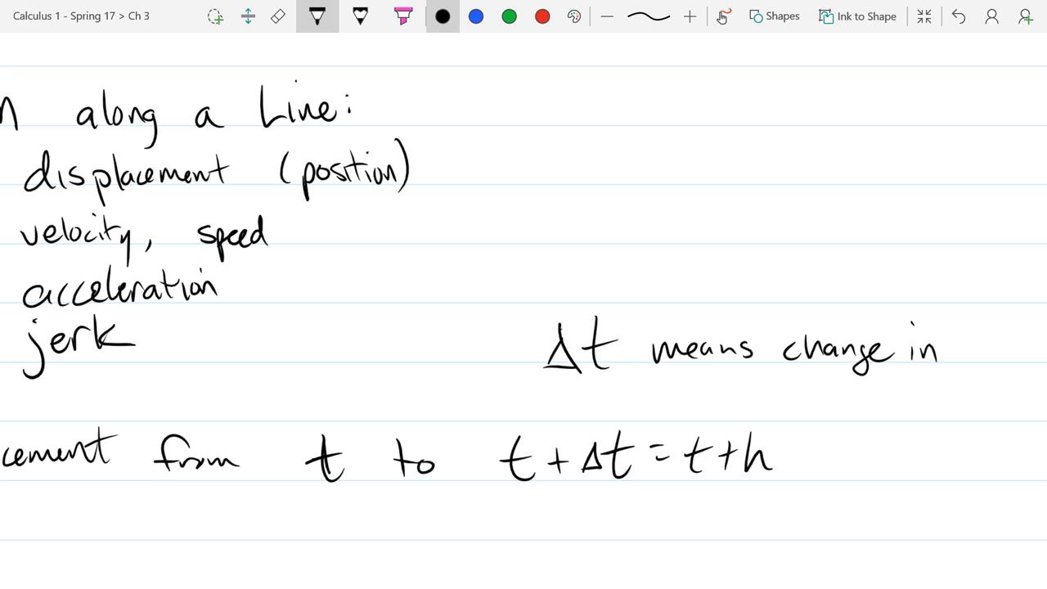
{"action": "scroll", "coordinate": [747, 187], "scroll_direction": "right", "scroll_amount": 3}
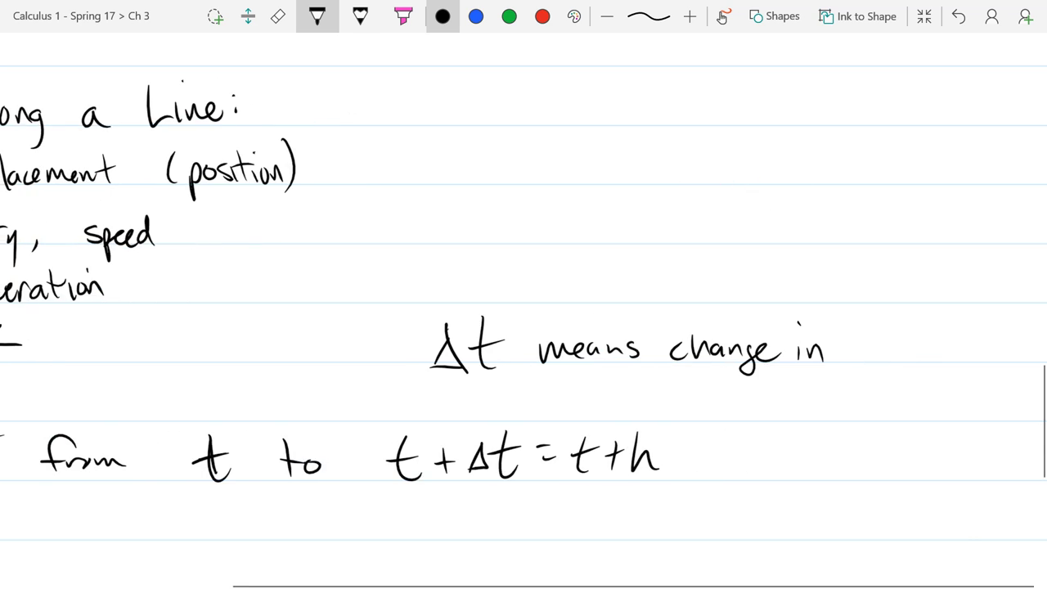
{"action": "left_click_drag", "start_coordinate": [884, 327], "coordinate": [883, 364]}
{"action": "left_click_drag", "start_coordinate": [874, 343], "coordinate": [934, 360]}
{"action": "left_click_drag", "start_coordinate": [937, 353], "coordinate": [955, 352]}
{"action": "left_click_drag", "start_coordinate": [924, 323], "coordinate": [924, 324]}
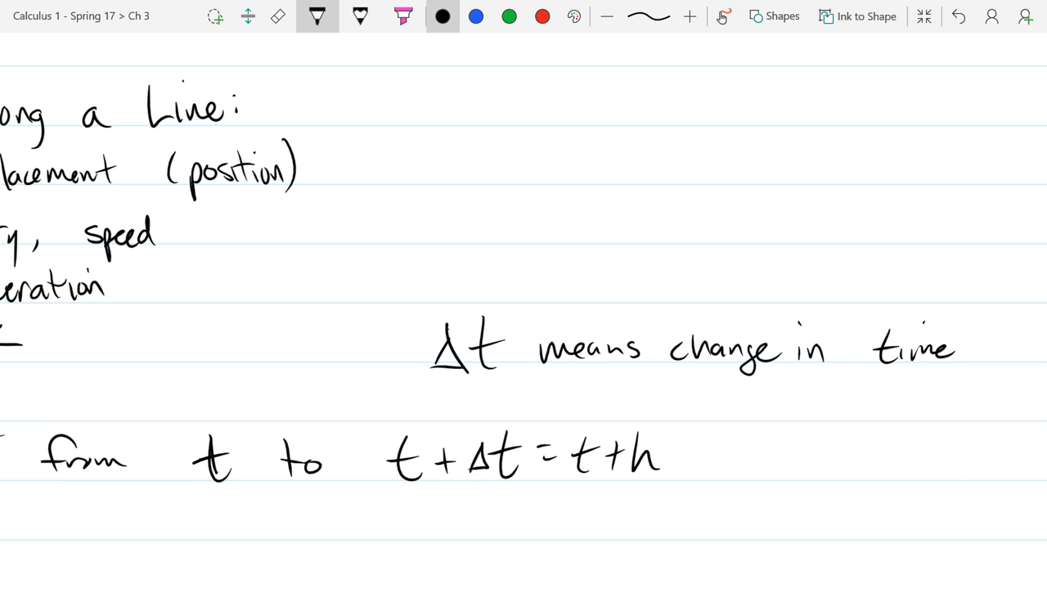
- Erase the poorly drawn Δ and redraw it before 't means'
{"action": "left_click", "coordinate": [448, 350]}
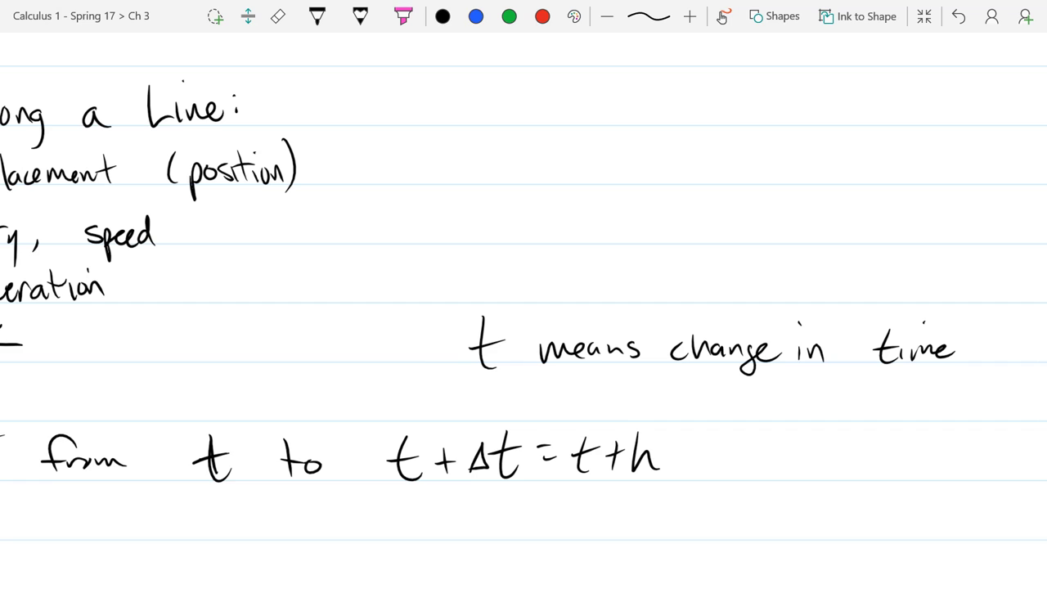
{"action": "mouse_move", "coordinate": [428, 364]}
{"action": "left_mouse_down"}
{"action": "mouse_move", "coordinate": [447, 324]}
{"action": "mouse_move", "coordinate": [456, 361]}
{"action": "left_mouse_up"}
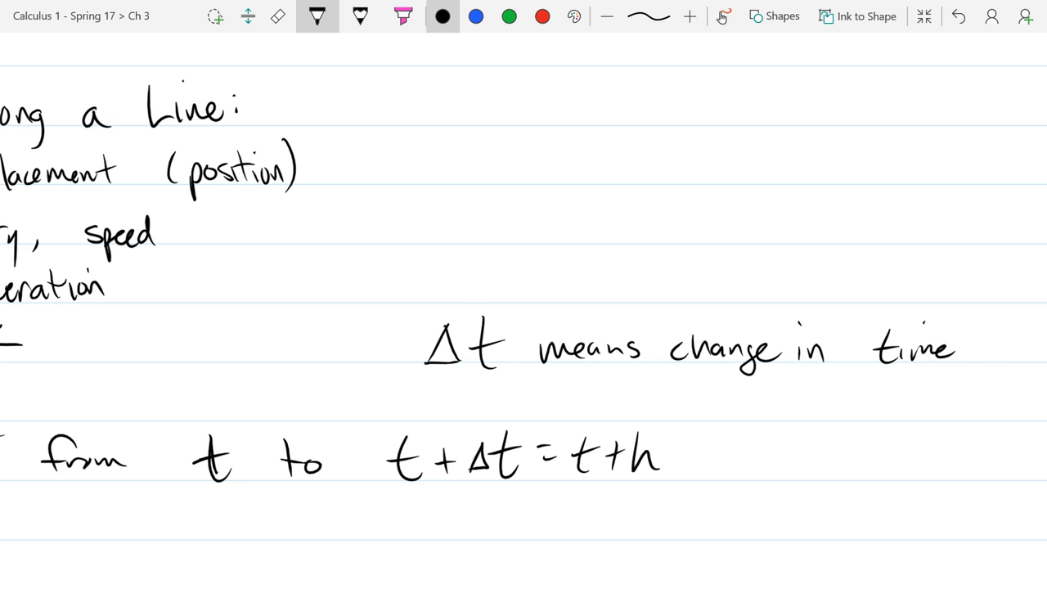
{"action": "scroll", "coordinate": [93, 310], "scroll_direction": "down", "scroll_amount": 1}
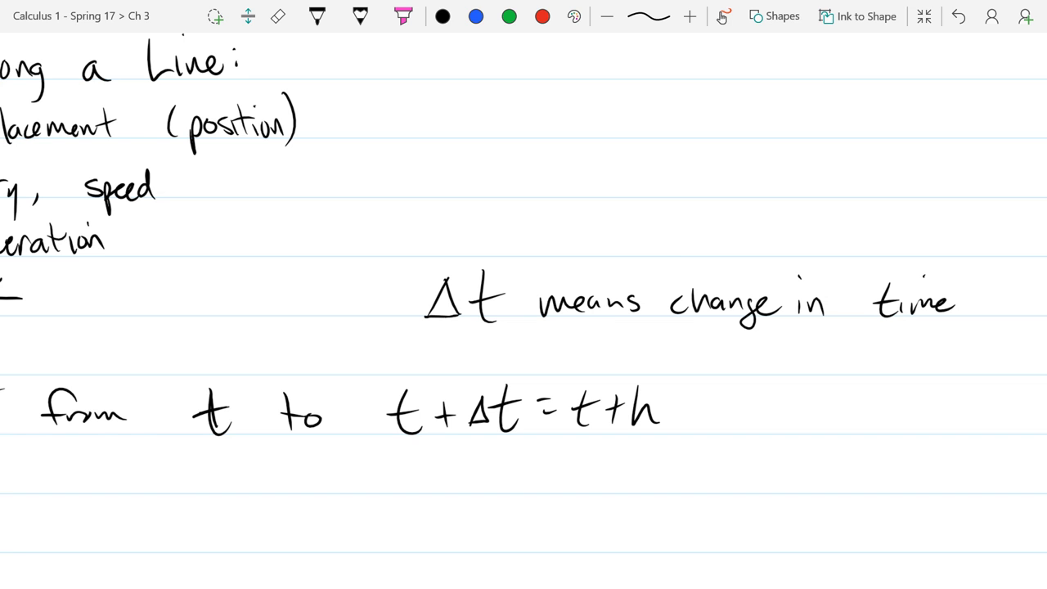
- Handwrite 'Displacement' on a new line below the displacement line
{"action": "scroll", "coordinate": [117, 327], "scroll_direction": "down", "scroll_amount": 3}
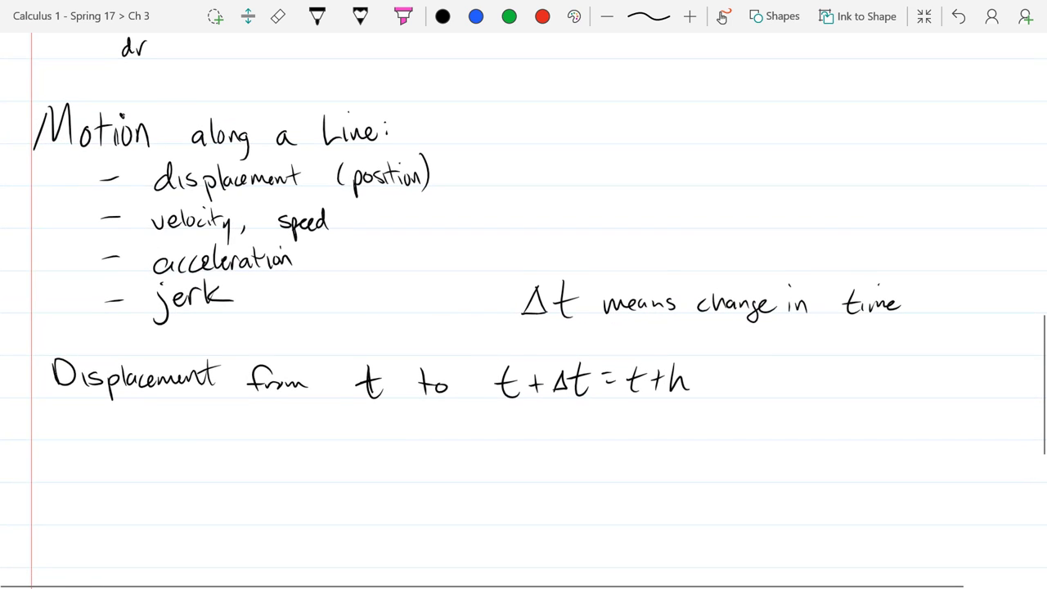
{"action": "scroll", "coordinate": [82, 477], "scroll_direction": "down", "scroll_amount": 1}
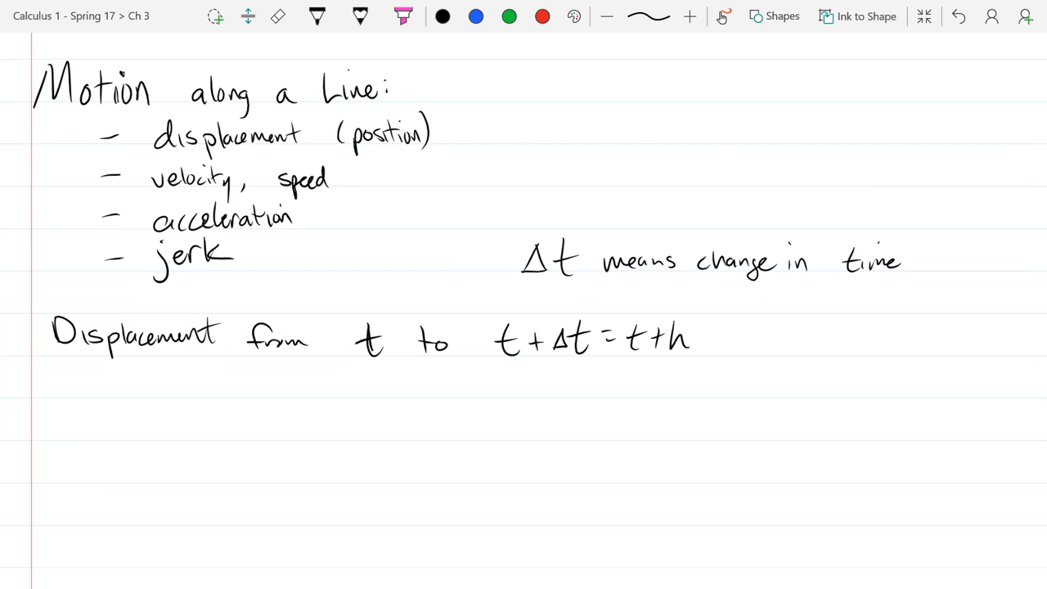
{"action": "scroll", "coordinate": [96, 444], "scroll_direction": "down", "scroll_amount": 1}
{"action": "scroll", "coordinate": [112, 450], "scroll_direction": "down", "scroll_amount": 2}
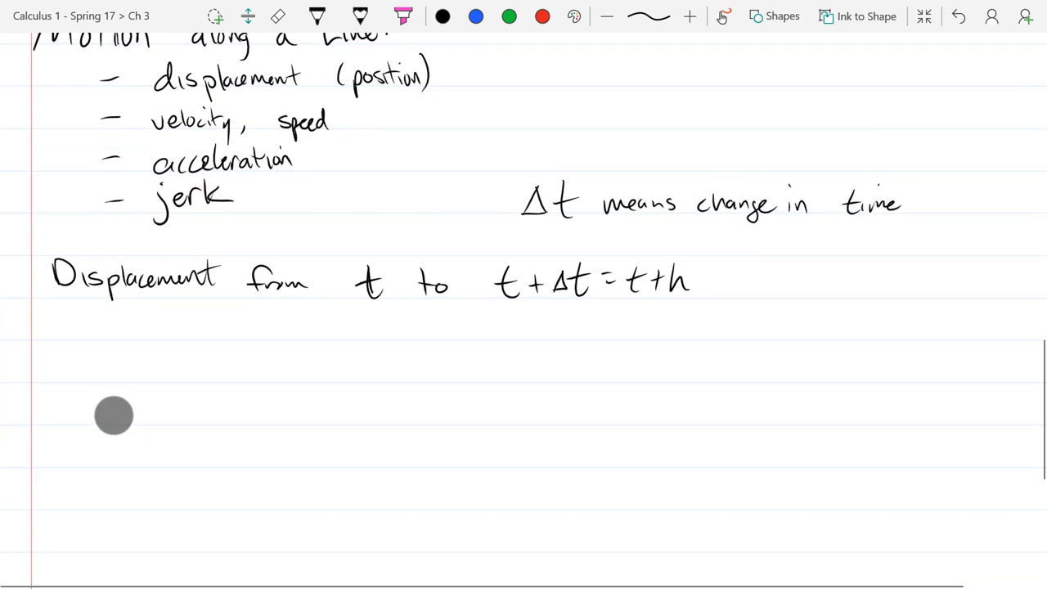
{"action": "scroll", "coordinate": [128, 221], "scroll_direction": "up", "scroll_amount": 3}
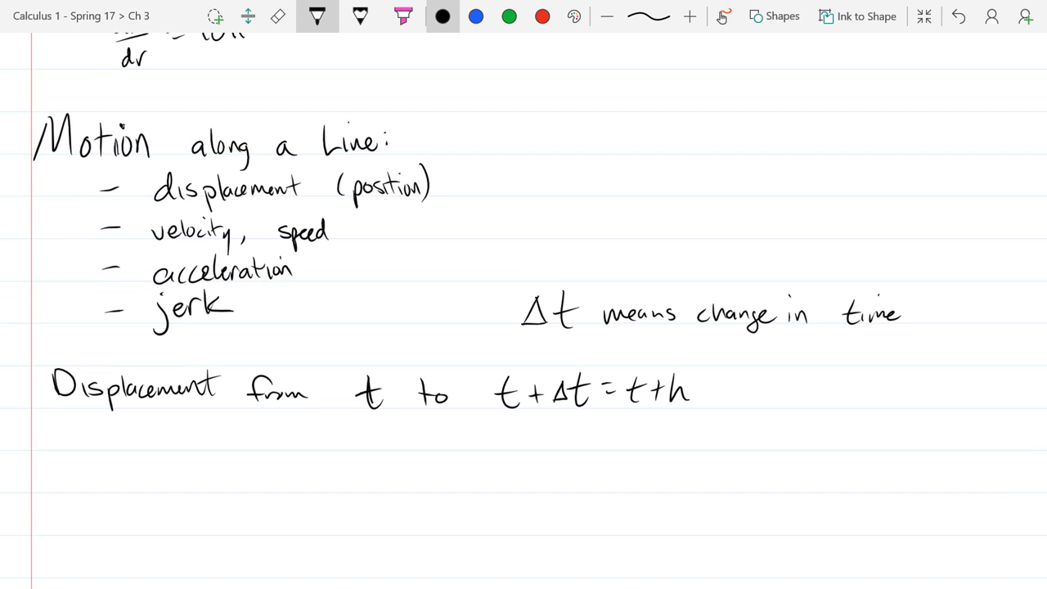
{"action": "scroll", "coordinate": [281, 229], "scroll_direction": "down", "scroll_amount": 2}
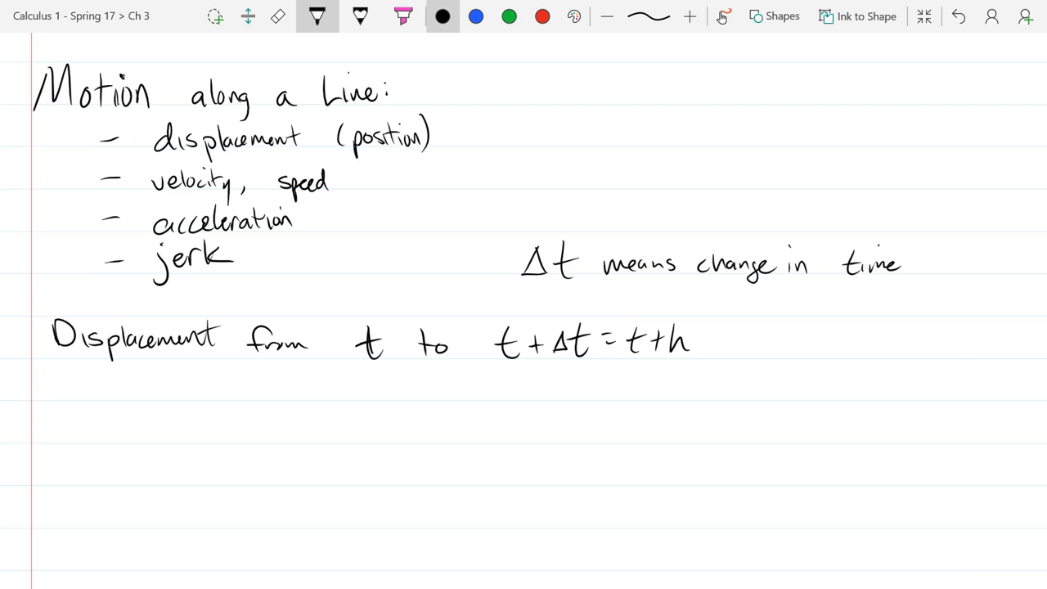
{"action": "left_click_drag", "start_coordinate": [78, 418], "coordinate": [80, 442]}
{"action": "mouse_move", "coordinate": [104, 428]}
{"action": "left_mouse_down"}
{"action": "mouse_move", "coordinate": [105, 441]}
{"action": "mouse_move", "coordinate": [142, 435]}
{"action": "left_mouse_up"}
{"action": "mouse_move", "coordinate": [149, 418]}
{"action": "left_mouse_down"}
{"action": "mouse_move", "coordinate": [153, 441]}
{"action": "mouse_move", "coordinate": [175, 440]}
{"action": "left_mouse_up"}
{"action": "left_click_drag", "start_coordinate": [187, 435], "coordinate": [245, 436]}
{"action": "mouse_move", "coordinate": [250, 417]}
{"action": "left_mouse_down"}
{"action": "mouse_move", "coordinate": [260, 439]}
{"action": "mouse_move", "coordinate": [259, 424]}
{"action": "left_mouse_up"}
- Add 'function S(t)' after it, then switch to the Windows Start screen
{"action": "mouse_move", "coordinate": [322, 415]}
{"action": "left_mouse_down"}
{"action": "mouse_move", "coordinate": [311, 445]}
{"action": "mouse_move", "coordinate": [320, 435]}
{"action": "left_mouse_up"}
{"action": "left_click_drag", "start_coordinate": [325, 431], "coordinate": [355, 440]}
{"action": "left_click_drag", "start_coordinate": [363, 430], "coordinate": [358, 440]}
{"action": "mouse_move", "coordinate": [374, 419]}
{"action": "left_mouse_down"}
{"action": "mouse_move", "coordinate": [376, 439]}
{"action": "mouse_move", "coordinate": [383, 427]}
{"action": "left_mouse_up"}
{"action": "mouse_move", "coordinate": [391, 430]}
{"action": "left_mouse_down"}
{"action": "mouse_move", "coordinate": [394, 439]}
{"action": "mouse_move", "coordinate": [423, 431]}
{"action": "left_mouse_up"}
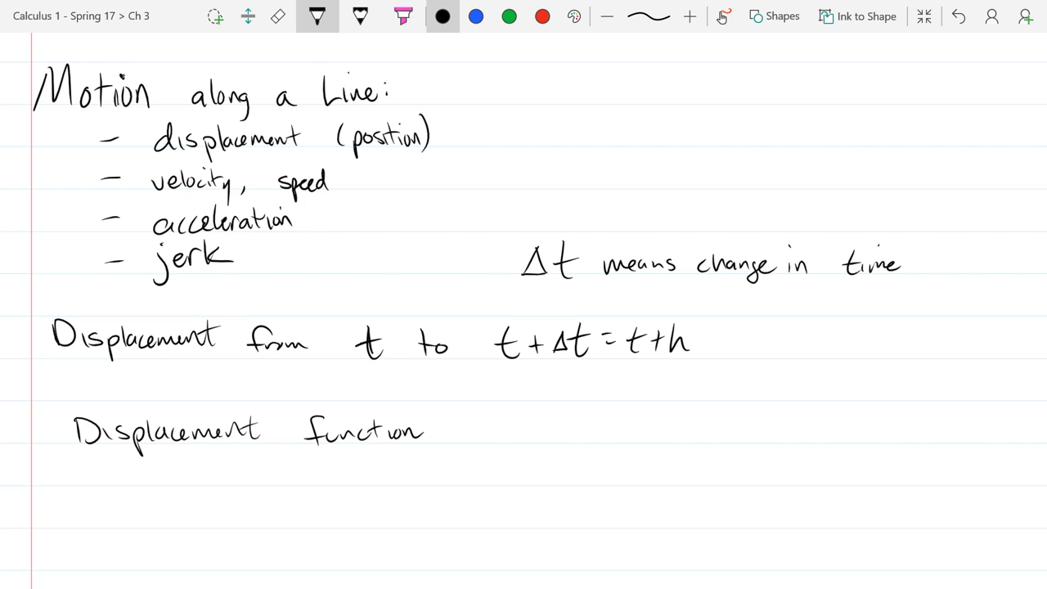
{"action": "mouse_move", "coordinate": [523, 419]}
{"action": "left_mouse_down"}
{"action": "mouse_move", "coordinate": [503, 443]}
{"action": "mouse_move", "coordinate": [543, 447]}
{"action": "left_mouse_up"}
{"action": "mouse_move", "coordinate": [564, 411]}
{"action": "left_mouse_down"}
{"action": "mouse_move", "coordinate": [561, 446]}
{"action": "mouse_move", "coordinate": [572, 422]}
{"action": "left_mouse_up"}
{"action": "left_click_drag", "start_coordinate": [577, 409], "coordinate": [581, 446]}
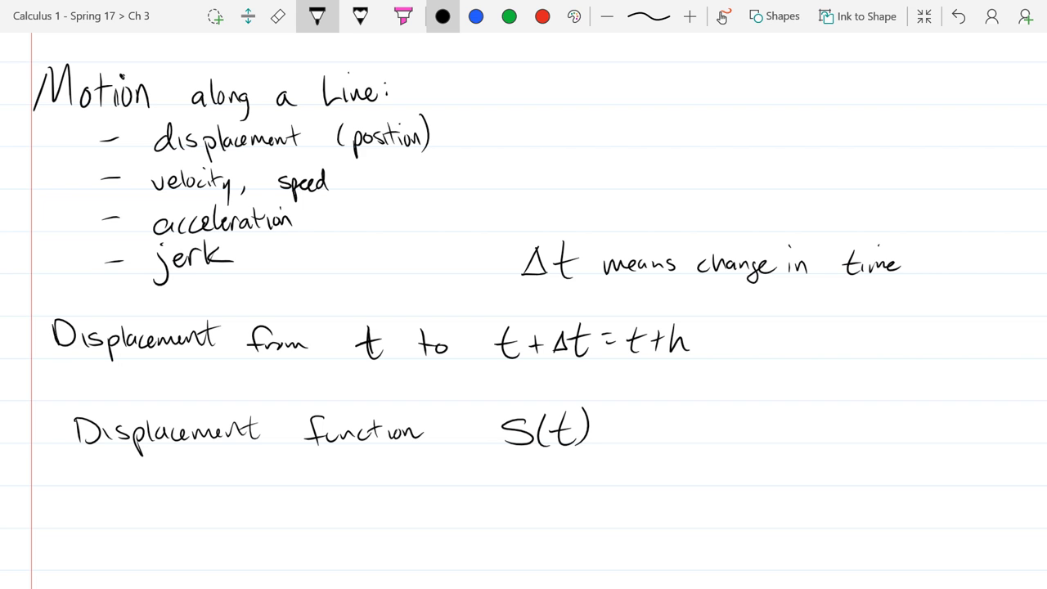
{"action": "key", "text": "super"}
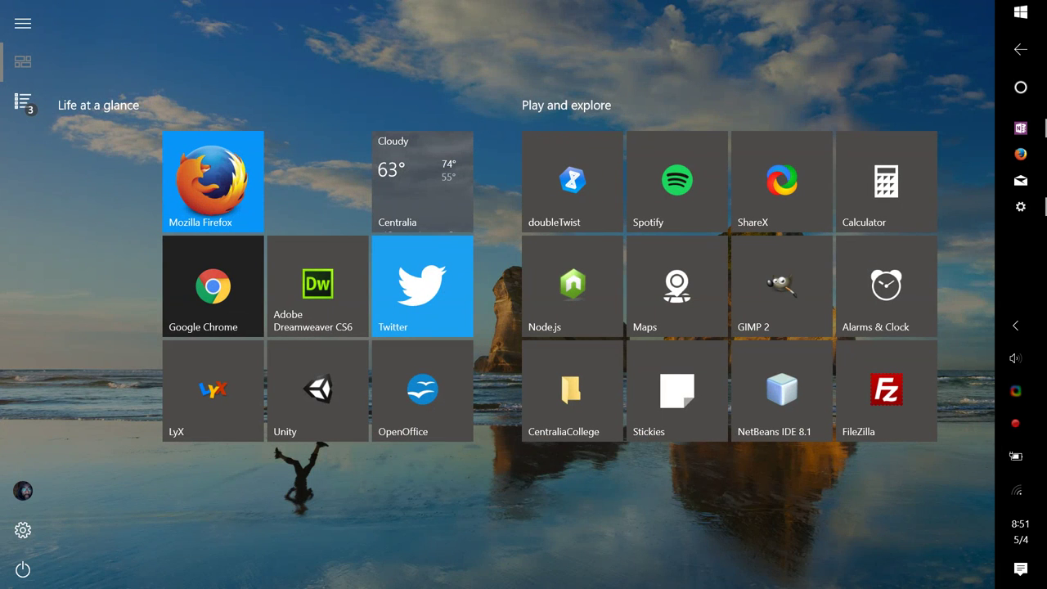